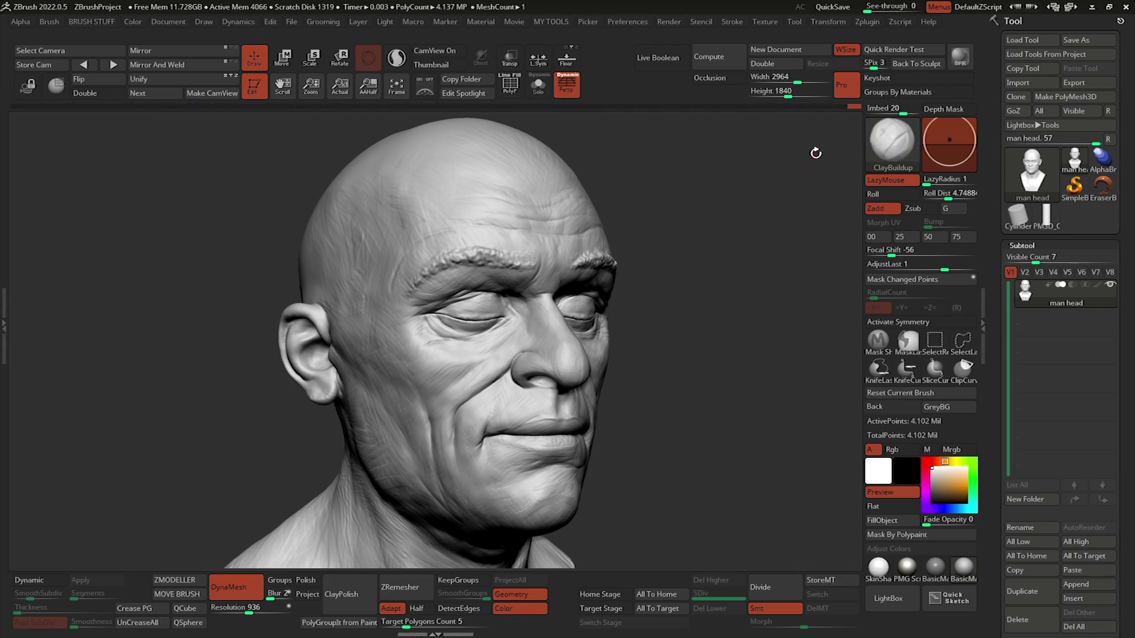
{"action": "mouse_move", "coordinate": [857, 105]}
{"action": "left_click_drag", "start_coordinate": [601, 222], "coordinate": [705, 306]}
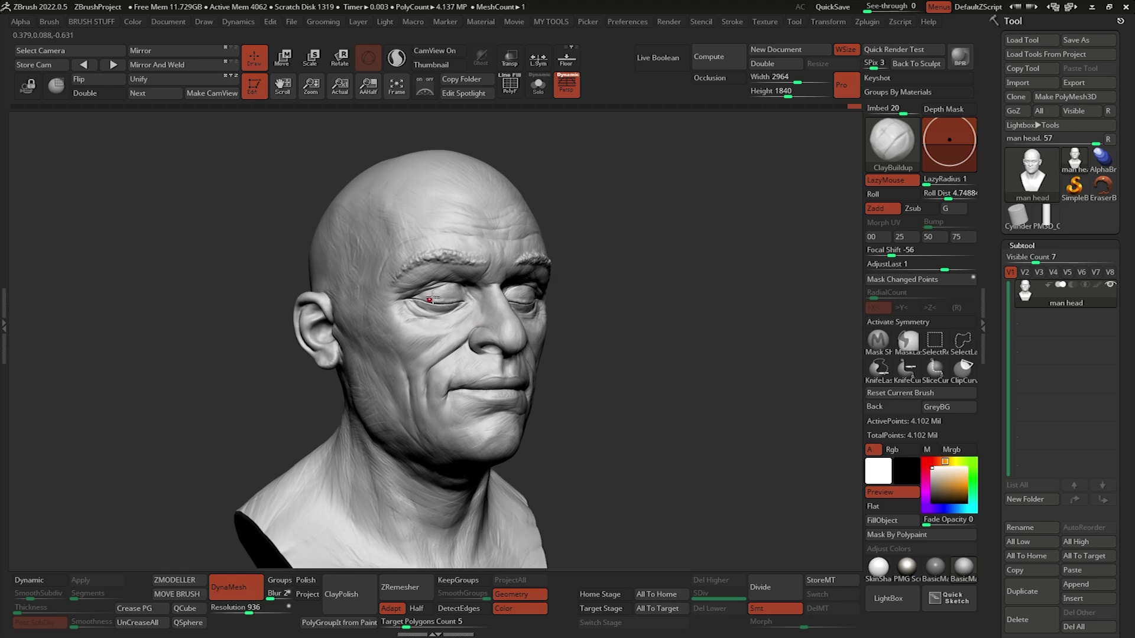
{"action": "left_click_drag", "start_coordinate": [608, 296], "coordinate": [640, 282]}
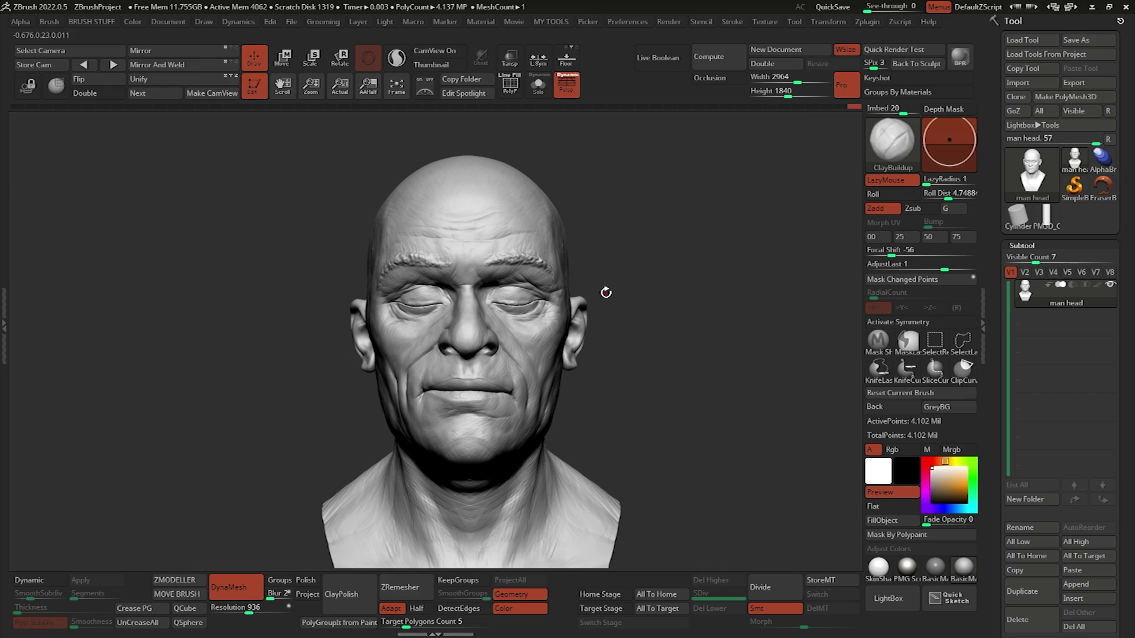
{"action": "left_click", "coordinate": [514, 22]}
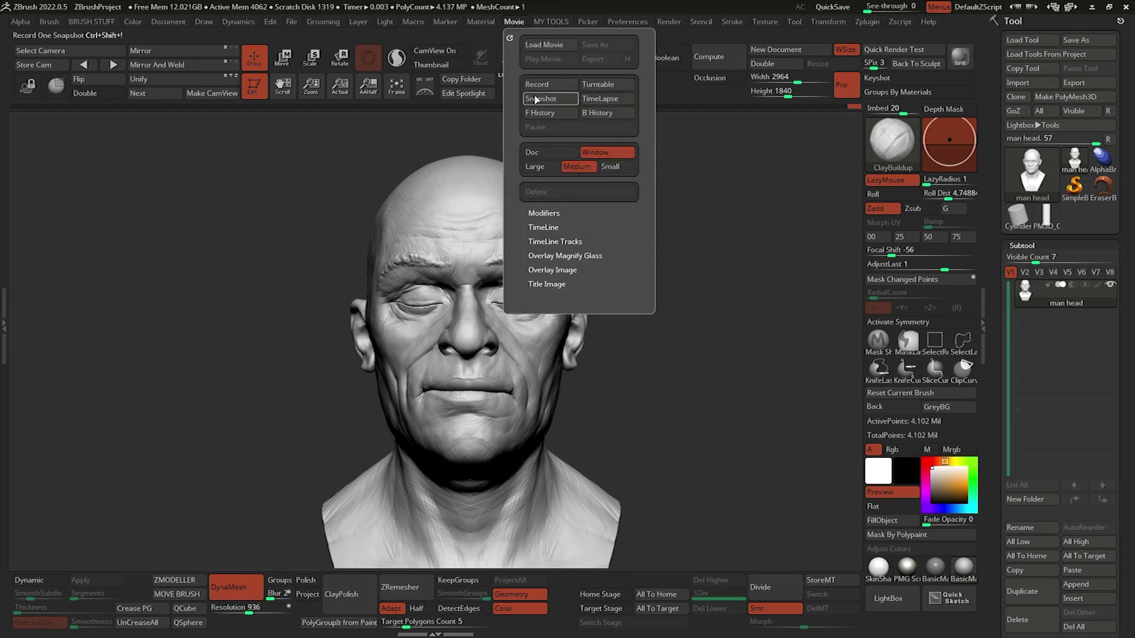
{"action": "left_click", "coordinate": [627, 101]}
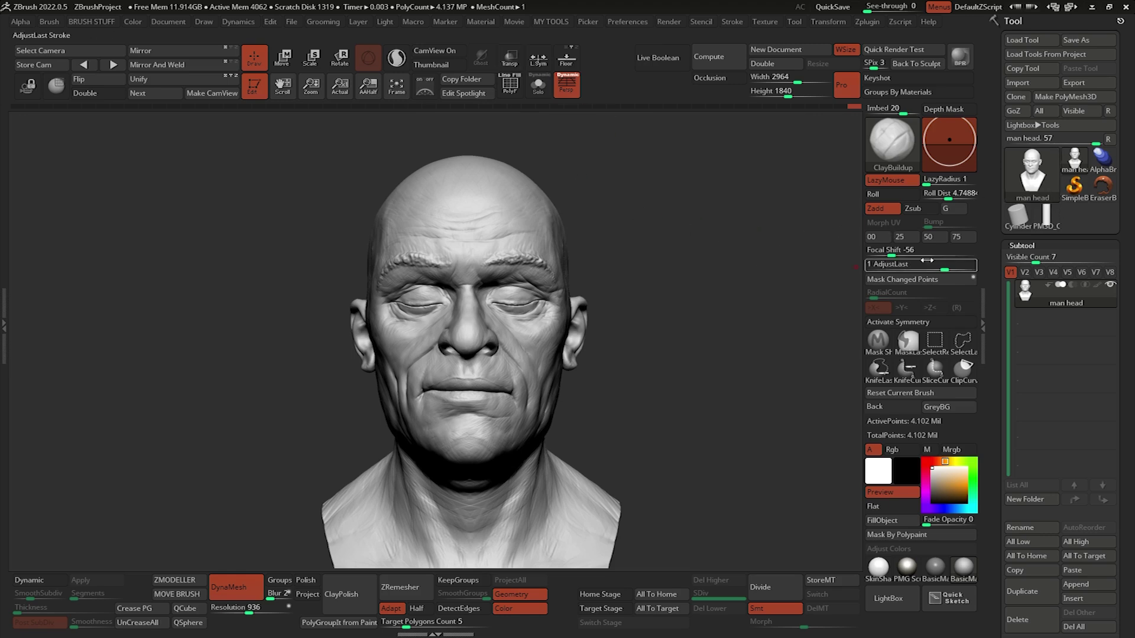
Switch to the PM3D_Cylinder3D_3 tool and show its polyframe wireframe
{"action": "left_click", "coordinate": [1045, 217]}
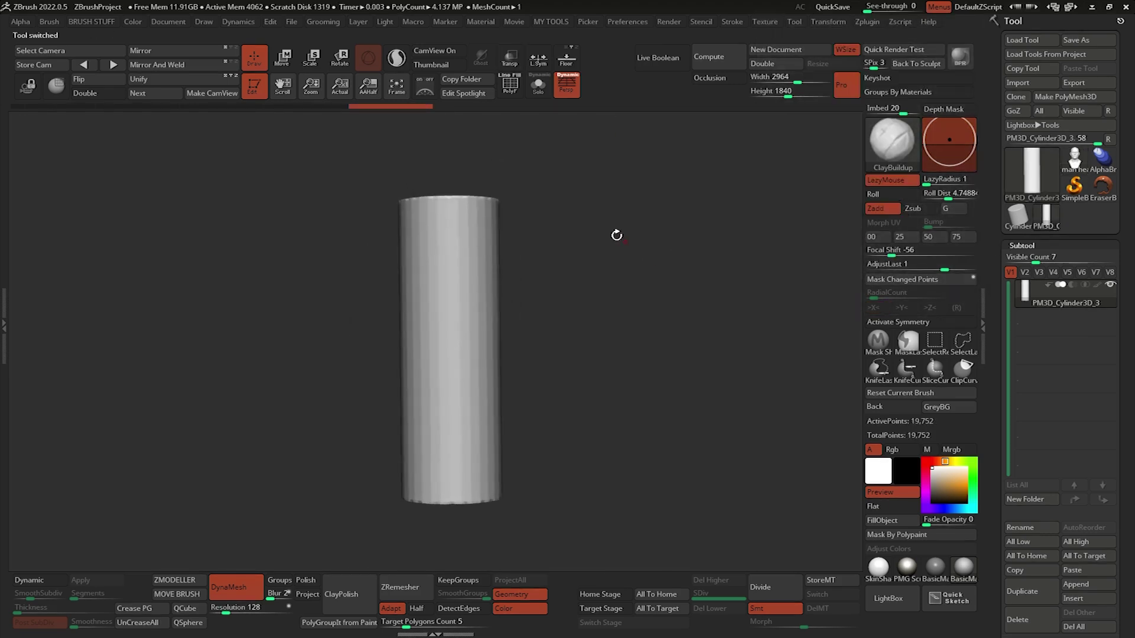
{"action": "key", "text": "shift+f"}
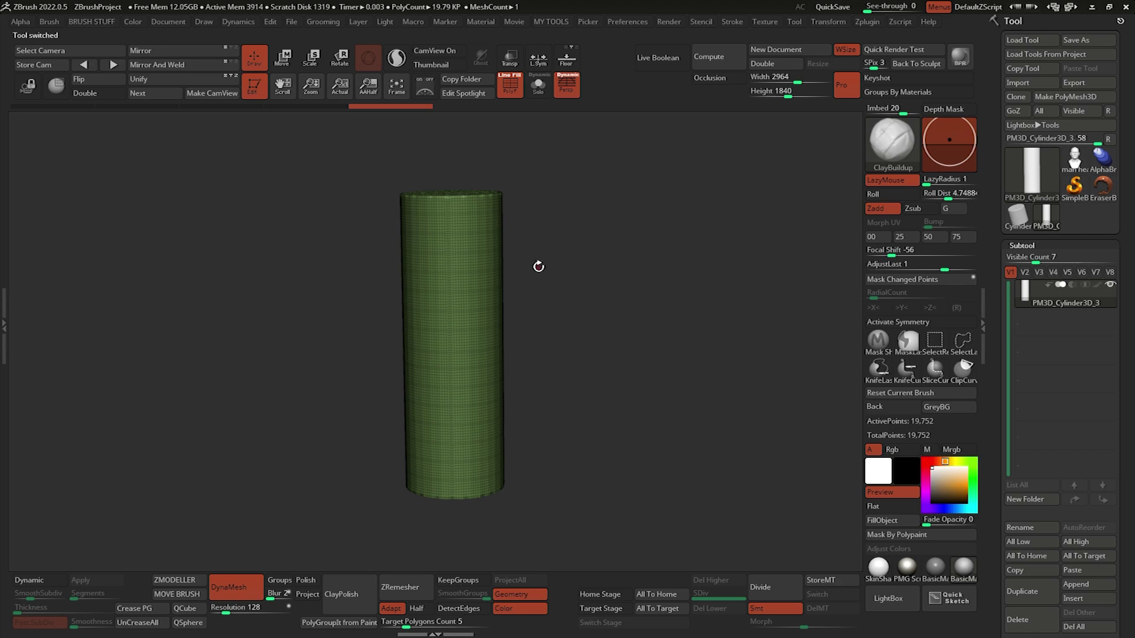
Sculpt thick diagonal folds around the whole cylinder with the ClayBuildup brush
{"action": "key", "text": "space"}
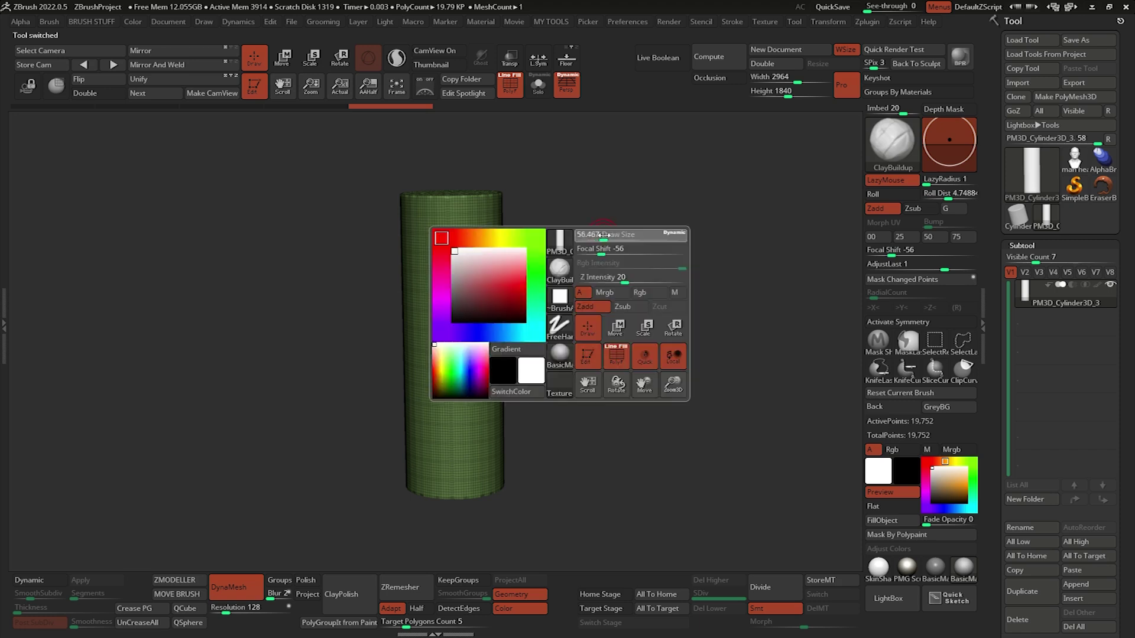
{"action": "left_click_drag", "start_coordinate": [497, 204], "coordinate": [435, 283]}
{"action": "left_click_drag", "start_coordinate": [479, 355], "coordinate": [417, 458]}
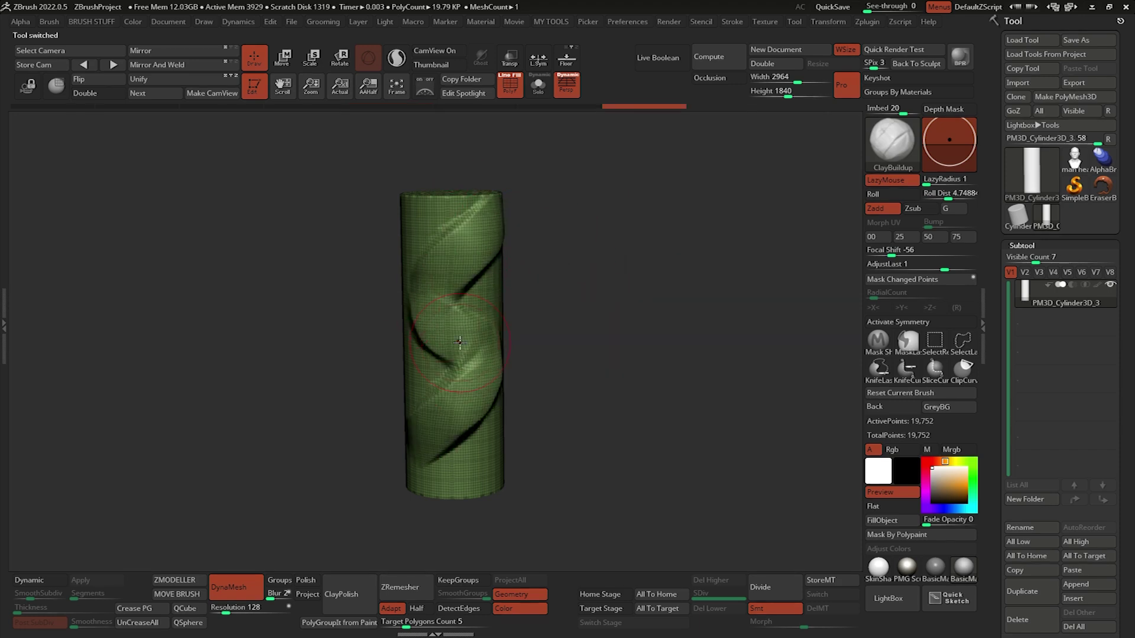
{"action": "mouse_move", "coordinate": [532, 390]}
{"action": "left_mouse_down"}
{"action": "mouse_move", "coordinate": [559, 299]}
{"action": "mouse_move", "coordinate": [533, 296]}
{"action": "mouse_move", "coordinate": [524, 324]}
{"action": "mouse_move", "coordinate": [544, 253]}
{"action": "mouse_move", "coordinate": [473, 242]}
{"action": "left_mouse_up"}
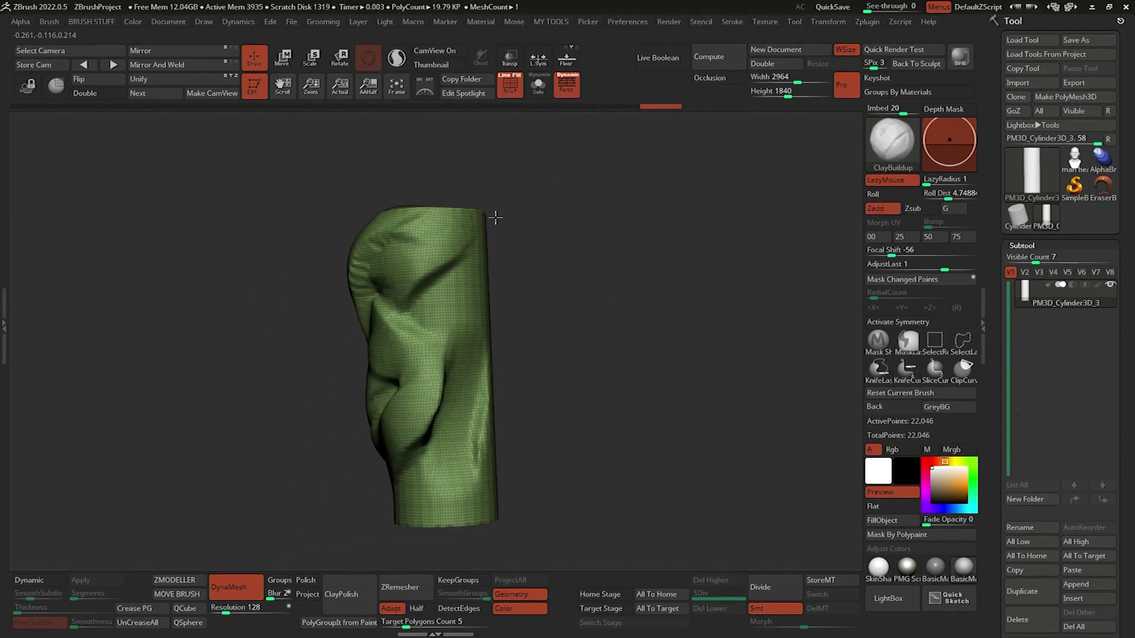
{"action": "left_click_drag", "start_coordinate": [437, 307], "coordinate": [461, 478]}
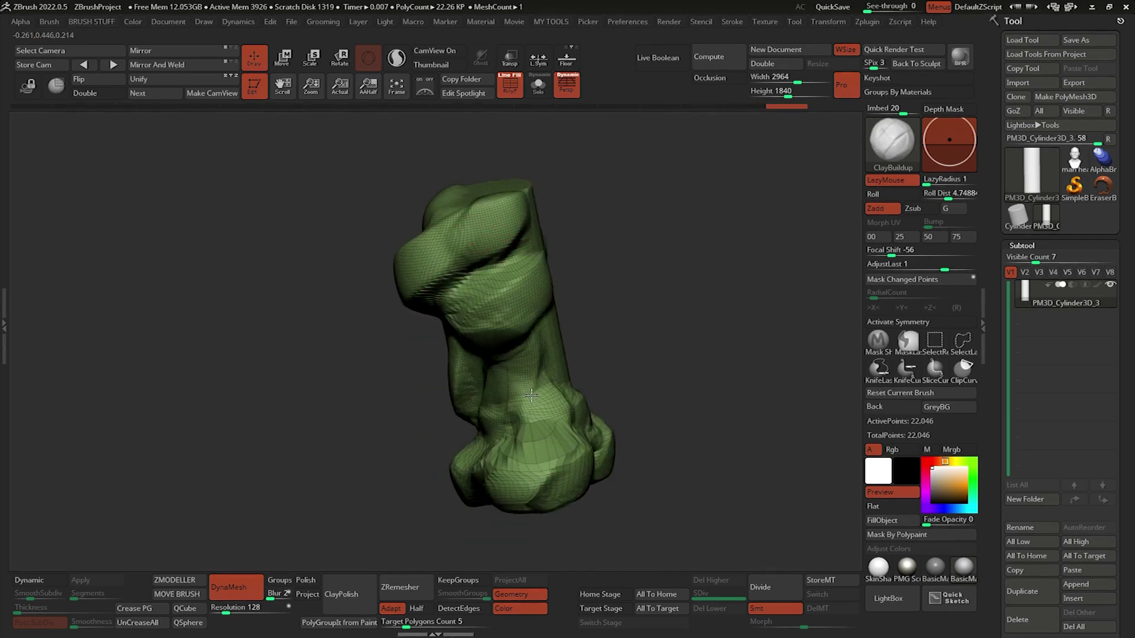
Remesh the stretched sculpt with DynaMesh and build up more clay folds along its sides
{"action": "left_click_drag", "start_coordinate": [633, 249], "coordinate": [633, 331], "text": "ctrl"}
{"action": "mouse_move", "coordinate": [397, 351]}
{"action": "left_mouse_down"}
{"action": "mouse_move", "coordinate": [502, 384]}
{"action": "mouse_move", "coordinate": [689, 256]}
{"action": "mouse_move", "coordinate": [519, 230]}
{"action": "mouse_move", "coordinate": [387, 112]}
{"action": "mouse_move", "coordinate": [521, 281]}
{"action": "mouse_move", "coordinate": [357, 352]}
{"action": "mouse_move", "coordinate": [378, 331]}
{"action": "mouse_move", "coordinate": [654, 203]}
{"action": "mouse_move", "coordinate": [678, 330]}
{"action": "mouse_move", "coordinate": [595, 266]}
{"action": "mouse_move", "coordinate": [609, 250]}
{"action": "mouse_move", "coordinate": [636, 261]}
{"action": "mouse_move", "coordinate": [596, 281]}
{"action": "mouse_move", "coordinate": [486, 285]}
{"action": "mouse_move", "coordinate": [494, 260]}
{"action": "left_mouse_up"}
{"action": "key", "text": "space"}
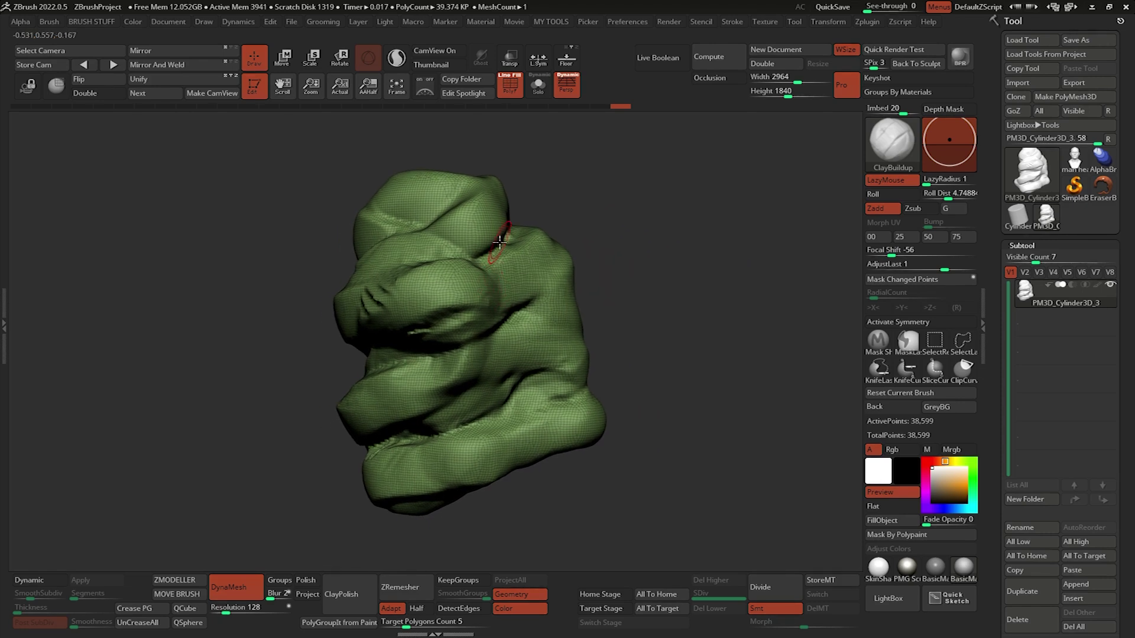
{"action": "left_click", "coordinate": [513, 22]}
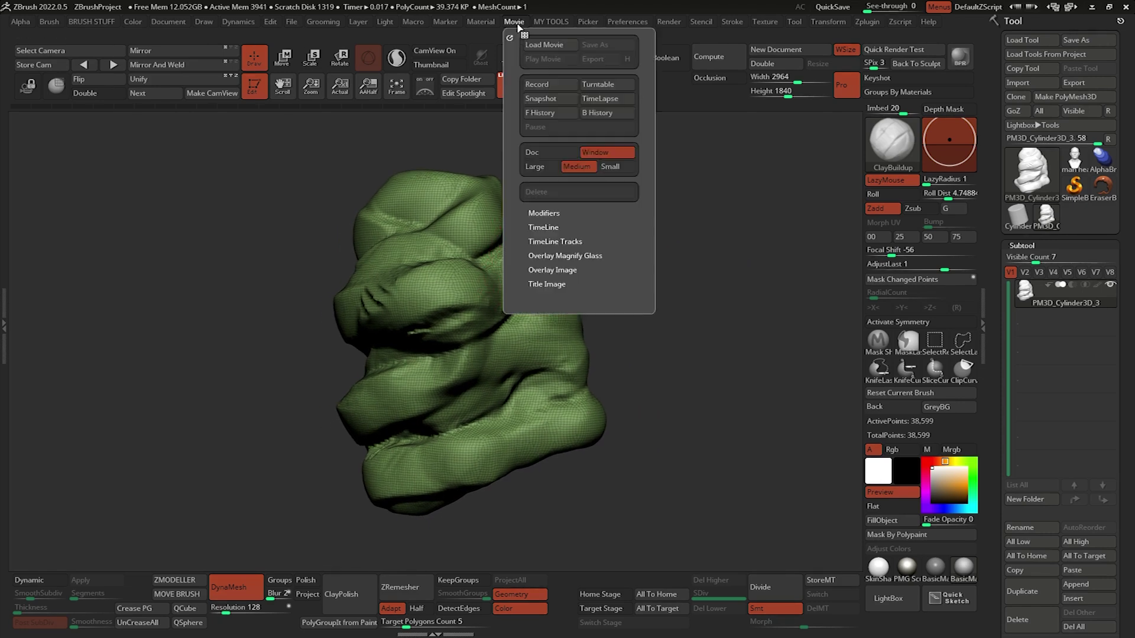
{"action": "left_click", "coordinate": [609, 101]}
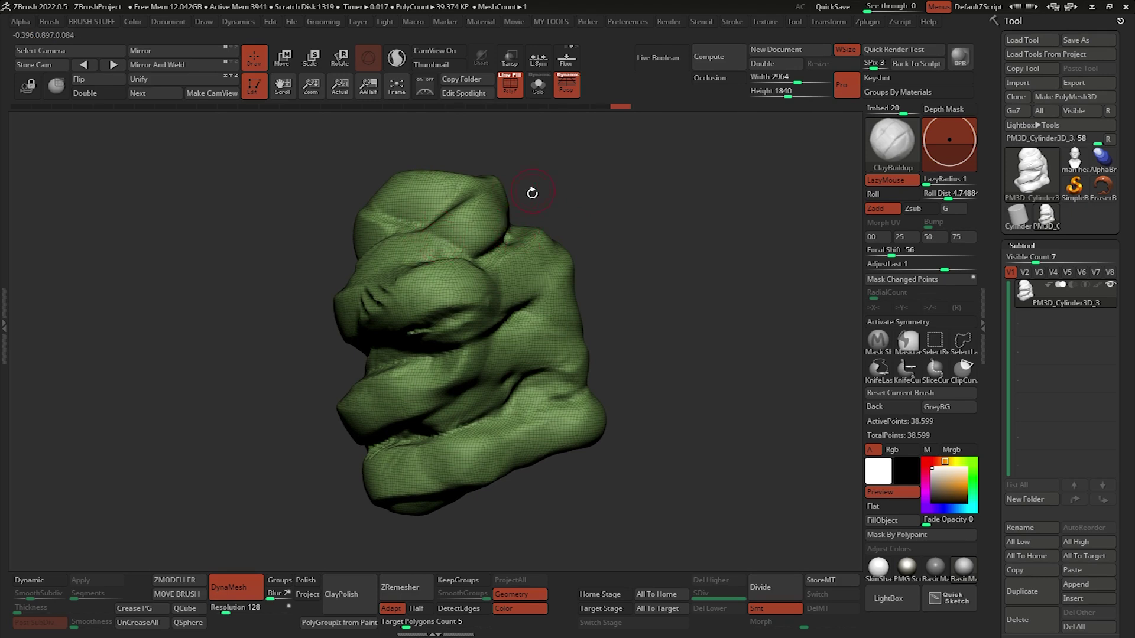
Rewind the sculpt's undo history to its first state and record the forward history as a movie
{"action": "mouse_move", "coordinate": [615, 105]}
{"action": "mouse_move", "coordinate": [619, 108]}
{"action": "left_mouse_down"}
{"action": "mouse_move", "coordinate": [250, 105]}
{"action": "mouse_move", "coordinate": [18, 122]}
{"action": "left_mouse_up"}
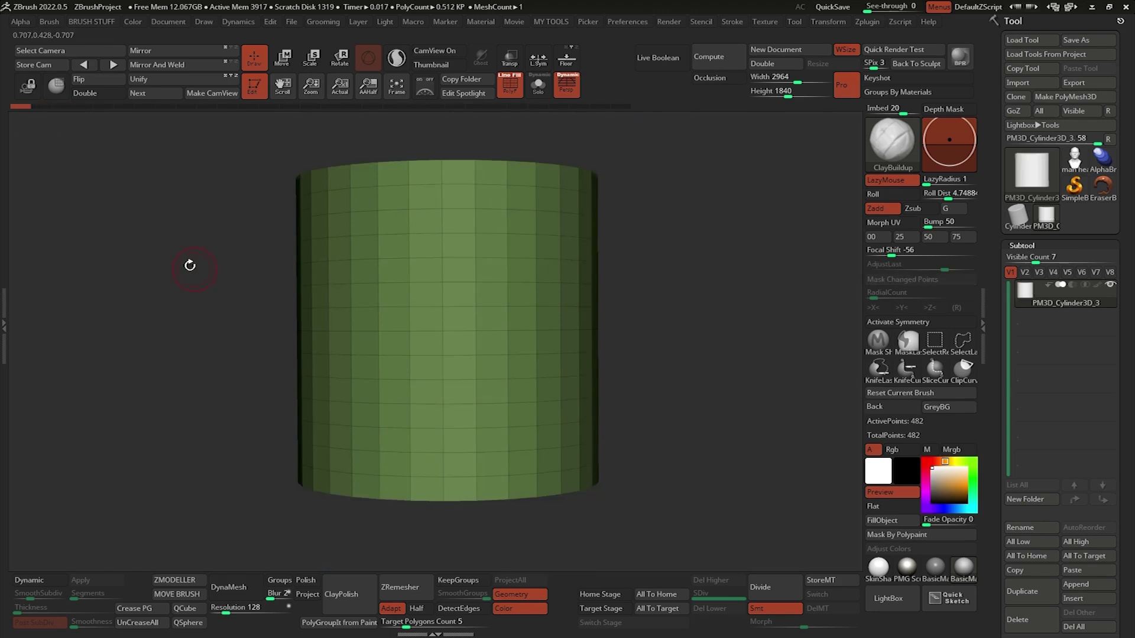
{"action": "mouse_move", "coordinate": [19, 105]}
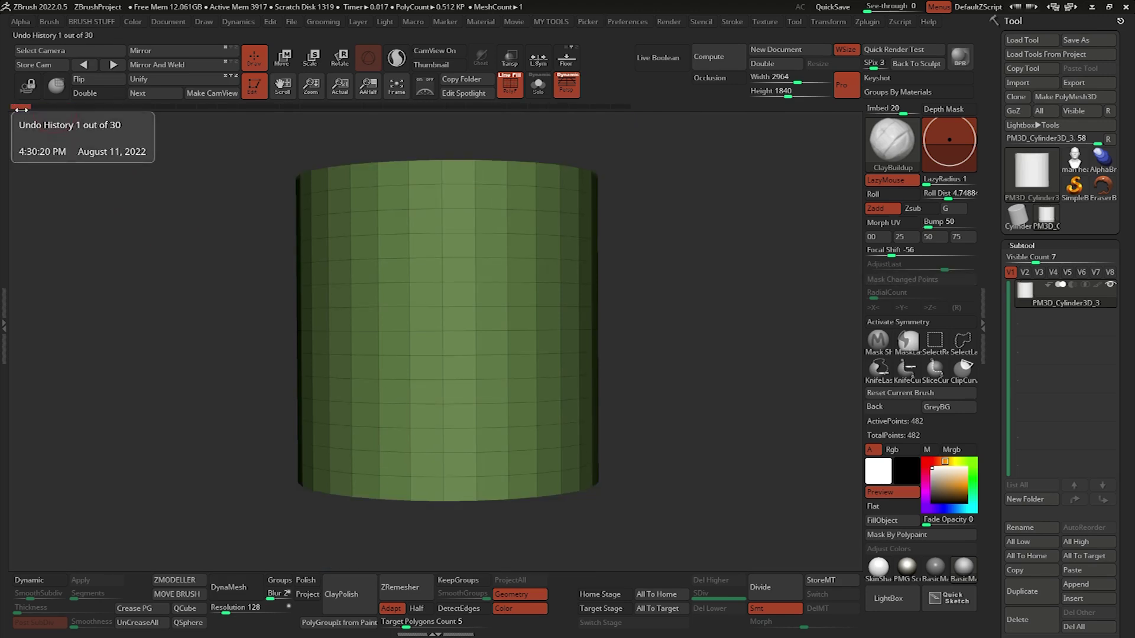
{"action": "left_click", "coordinate": [514, 24]}
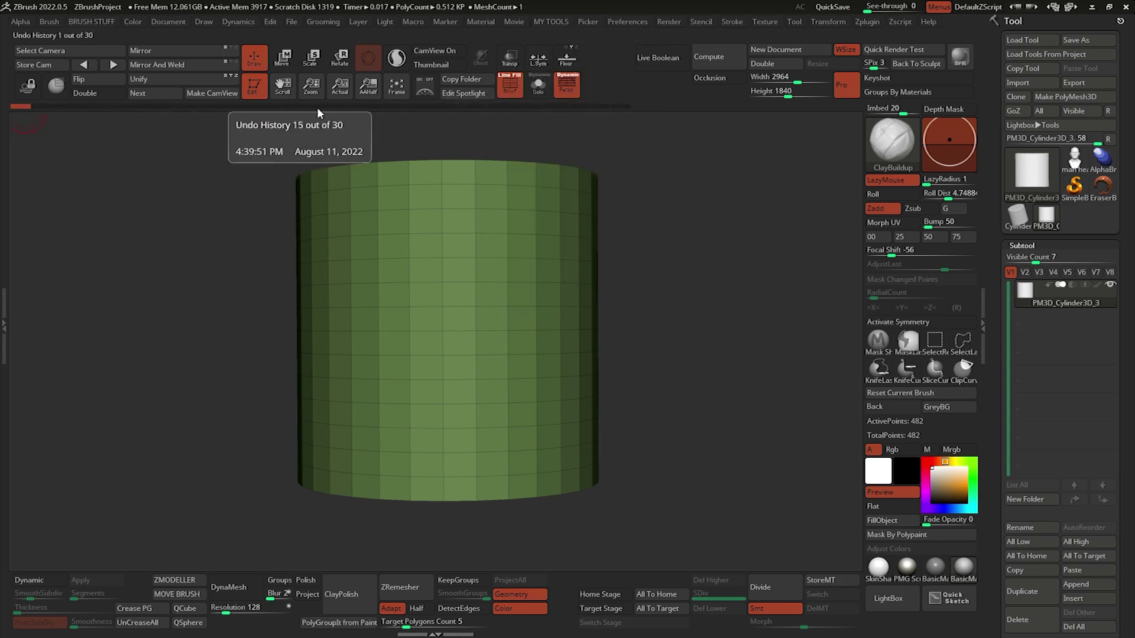
{"action": "left_click", "coordinate": [513, 24]}
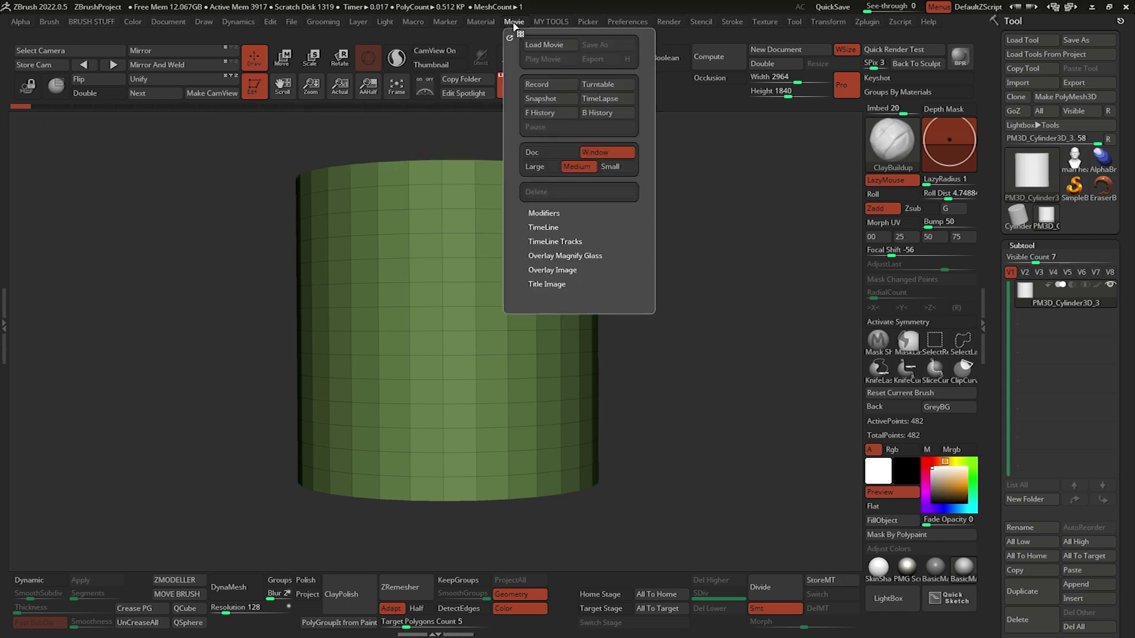
{"action": "left_click", "coordinate": [556, 116]}
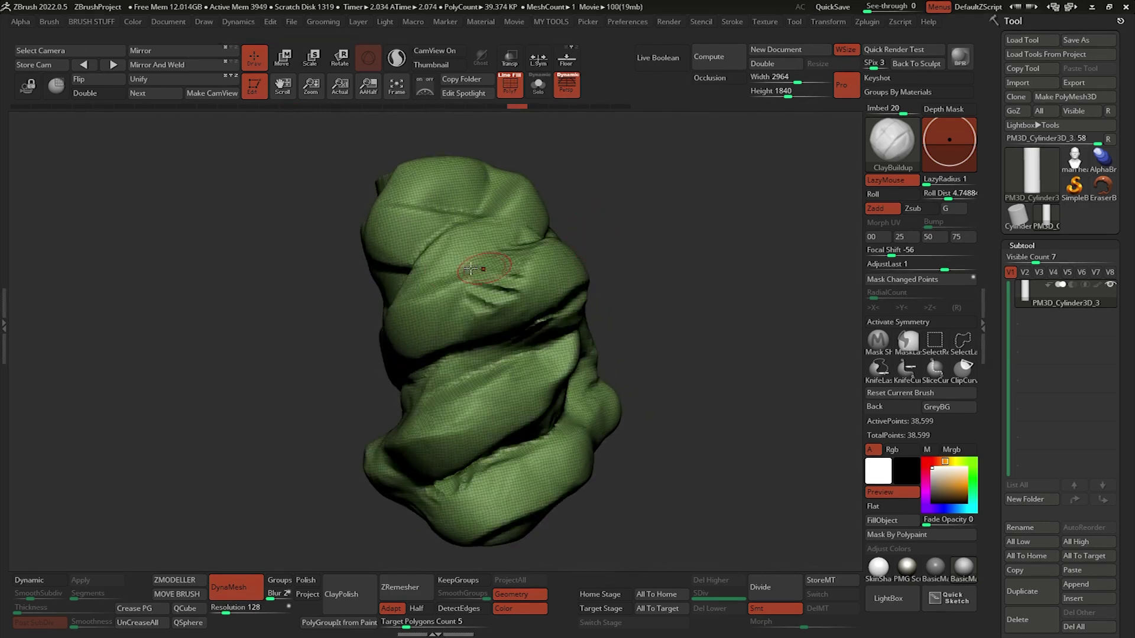
Export the recorded history movie as ZBrush Movie.mpg into the Timelapse tutorial folder
{"action": "left_click", "coordinate": [513, 22]}
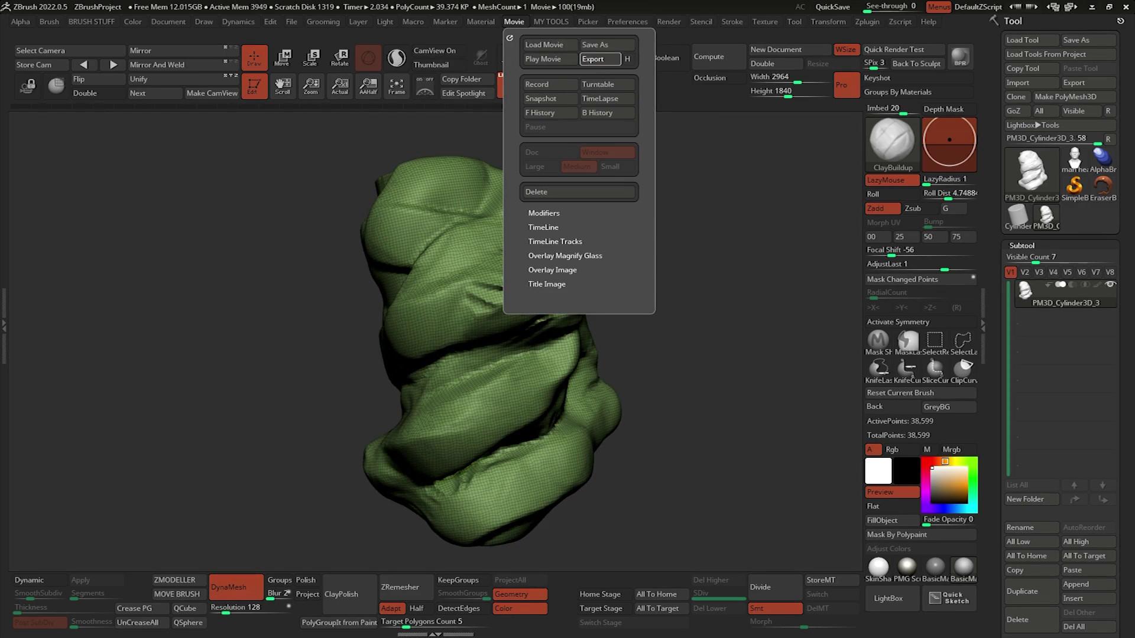
{"action": "left_click", "coordinate": [600, 58]}
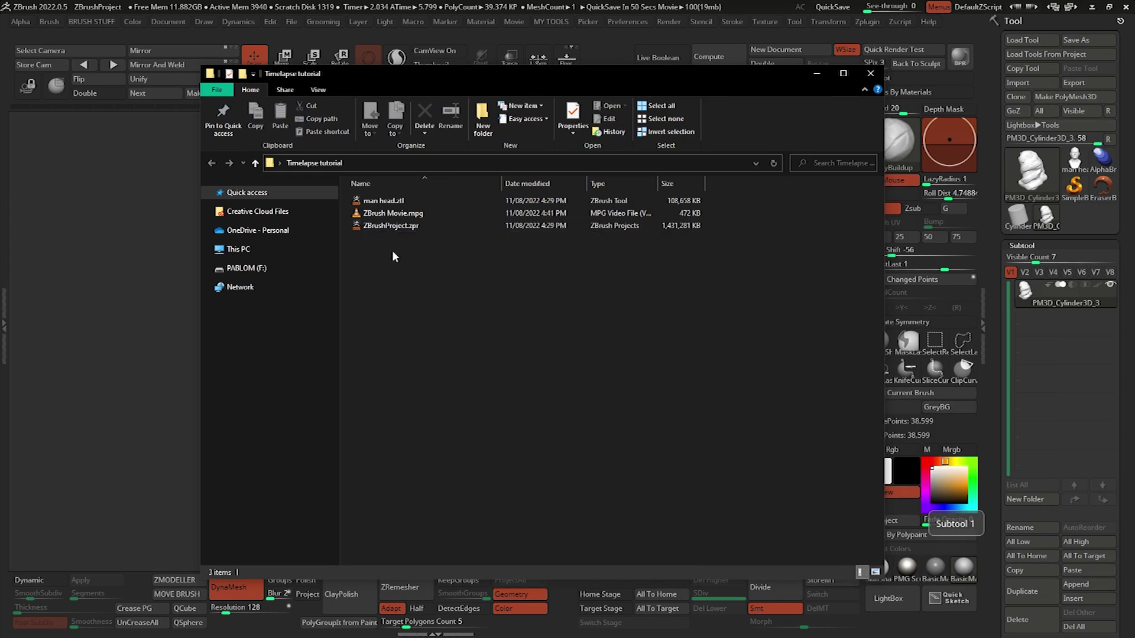
Play ZBrush Movie.mpg from the Timelapse tutorial folder in VLC, pause it and return to ZBrush
{"action": "left_click", "coordinate": [396, 216]}
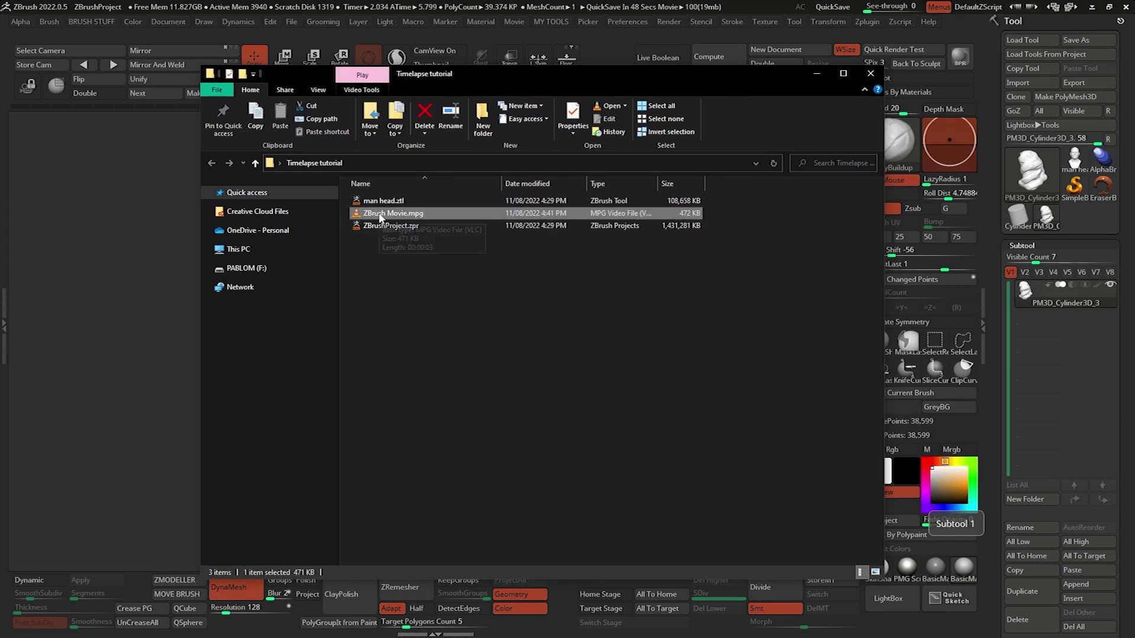
{"action": "double_click", "coordinate": [380, 217]}
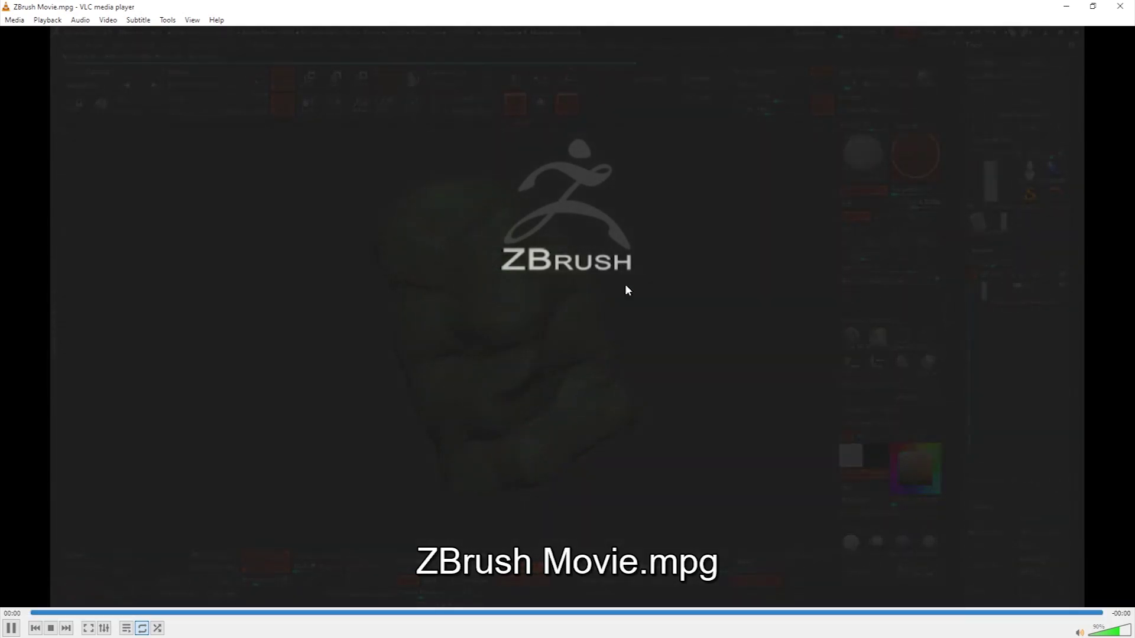
{"action": "left_click", "coordinate": [486, 283]}
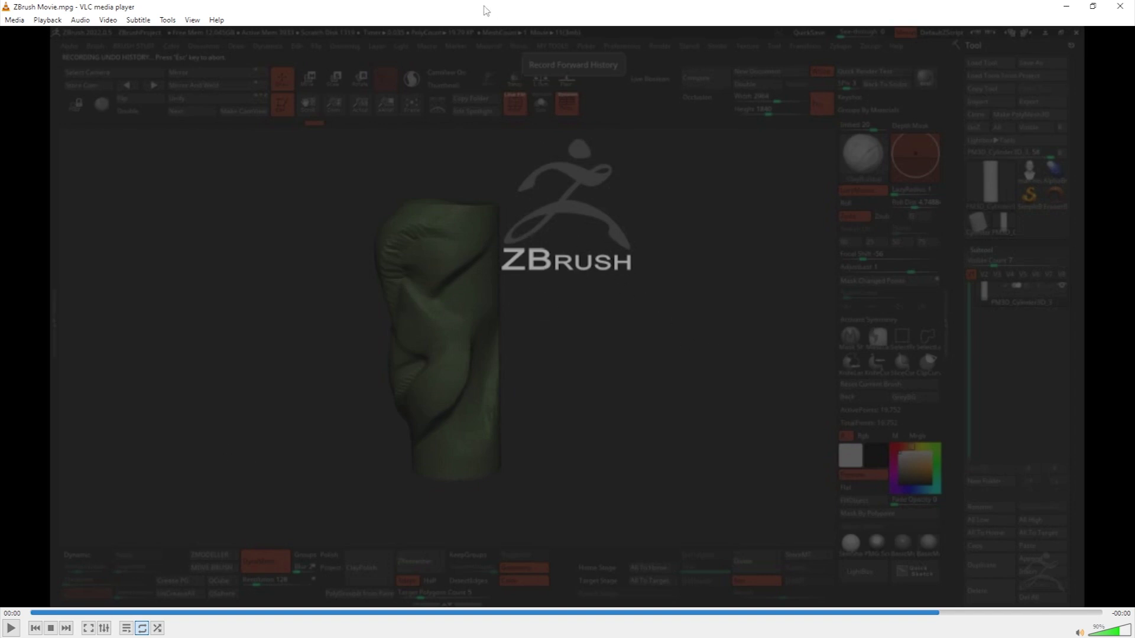
{"action": "left_click_drag", "start_coordinate": [486, 10], "coordinate": [1134, 47]}
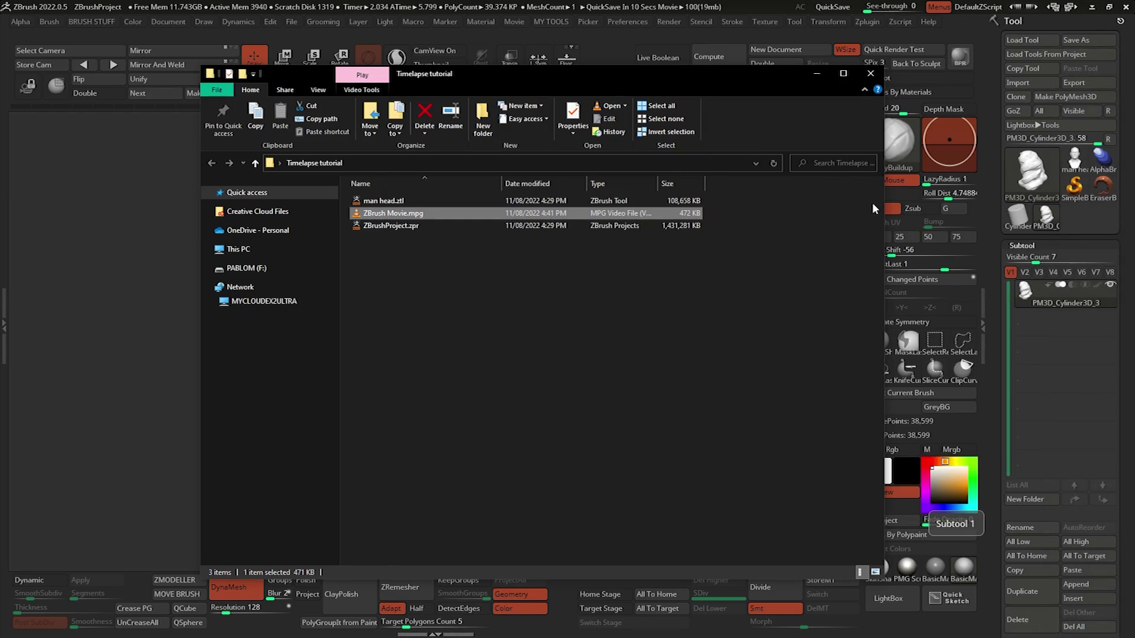
{"action": "left_click", "coordinate": [872, 202]}
{"action": "left_click_drag", "start_coordinate": [467, 73], "coordinate": [1134, 75]}
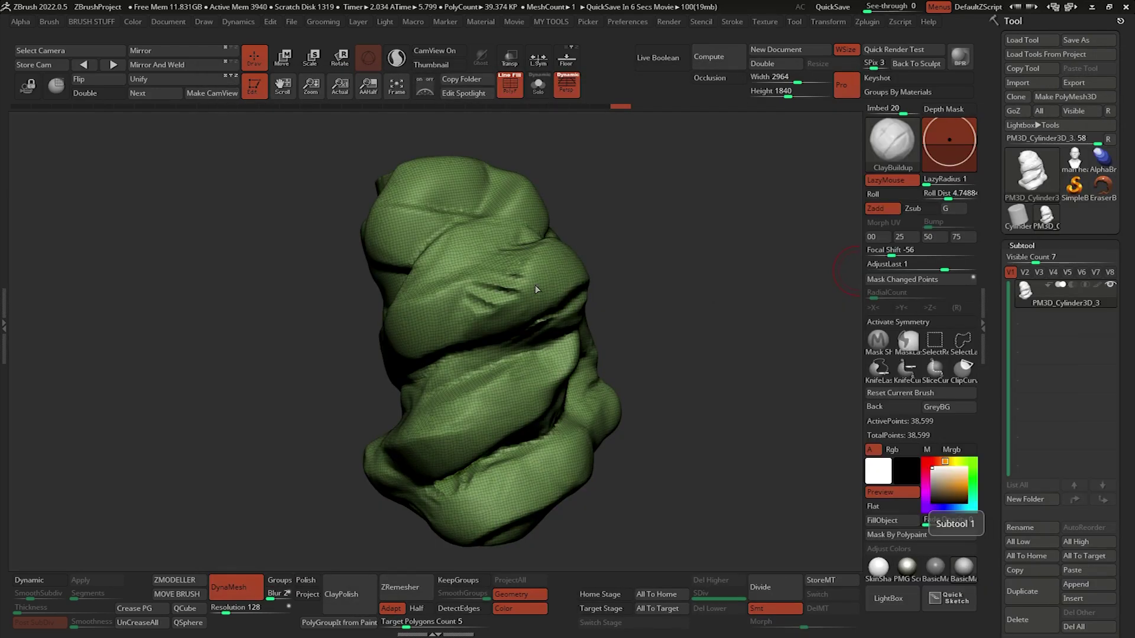
Examine the movie's Modifiers, Title Image and Overlay Image settings
{"action": "mouse_move", "coordinate": [573, 260]}
{"action": "left_mouse_down"}
{"action": "mouse_move", "coordinate": [633, 220]}
{"action": "mouse_move", "coordinate": [626, 230]}
{"action": "left_mouse_up"}
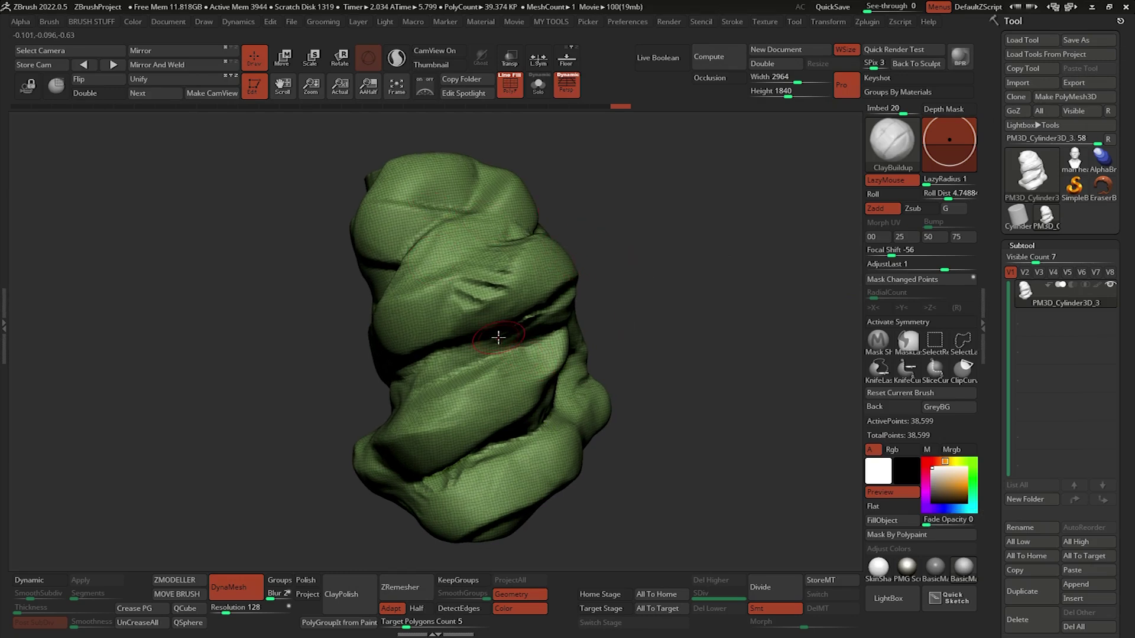
{"action": "left_click", "coordinate": [514, 22]}
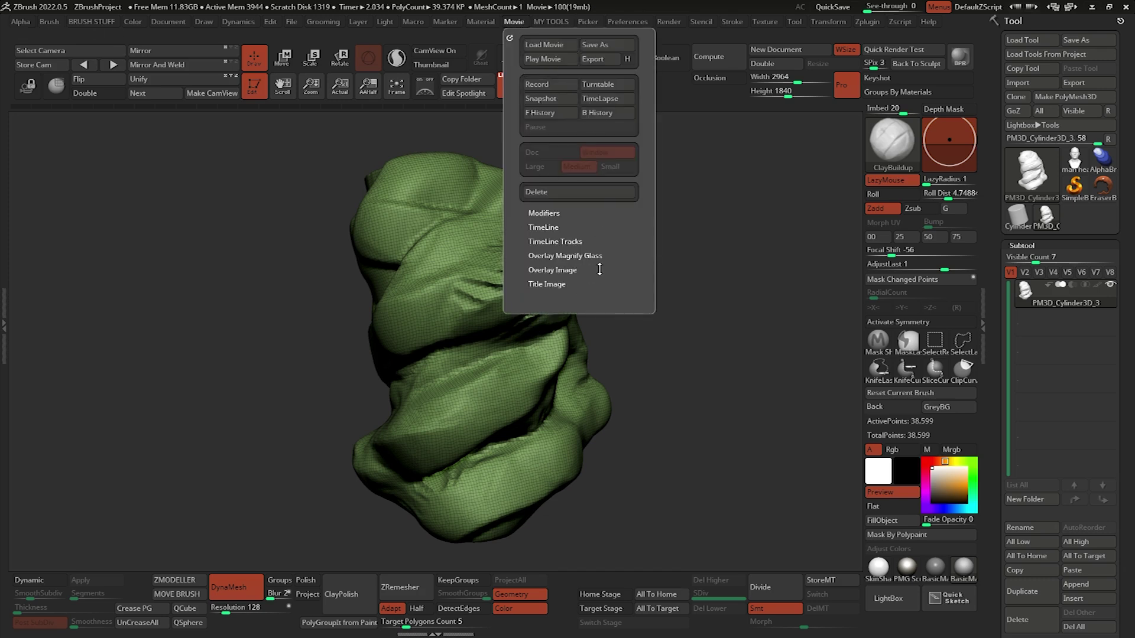
{"action": "left_click", "coordinate": [561, 214]}
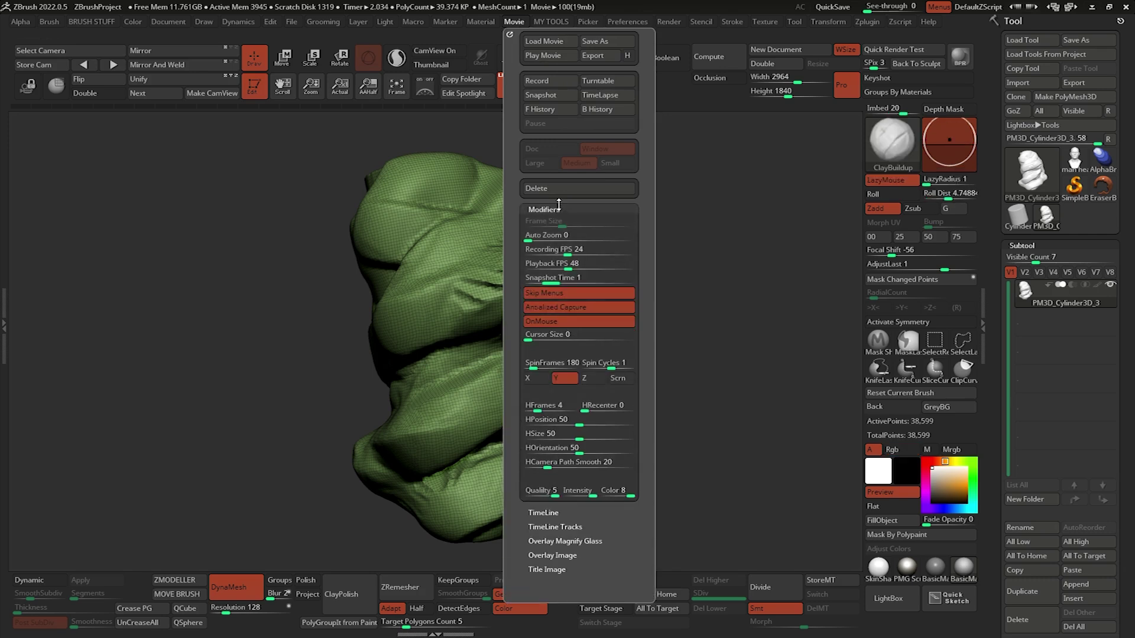
{"action": "scroll", "coordinate": [559, 204], "scroll_direction": "down", "scroll_amount": 3}
{"action": "key", "text": "shift"}
{"action": "left_click", "coordinate": [558, 475]}
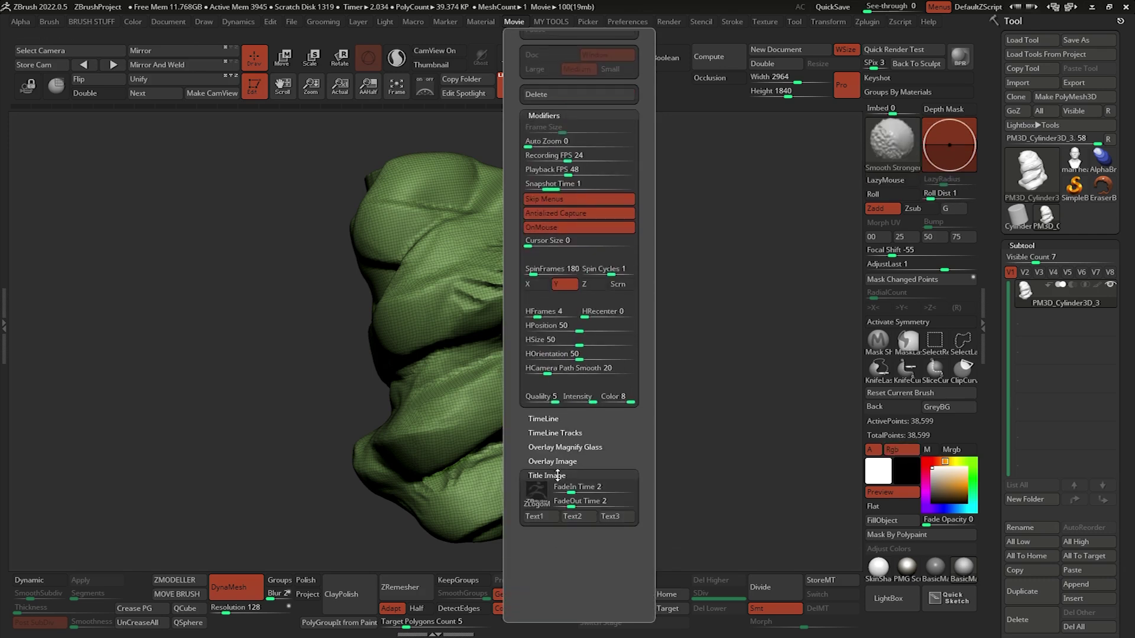
{"action": "left_click", "coordinate": [558, 464]}
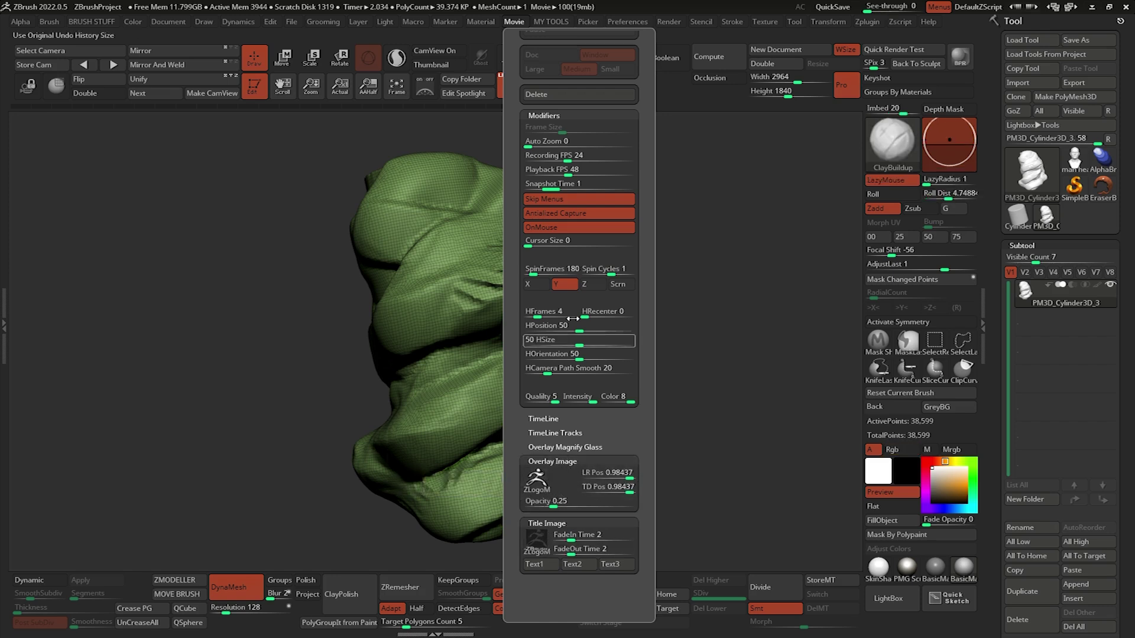
{"action": "left_click", "coordinate": [619, 324]}
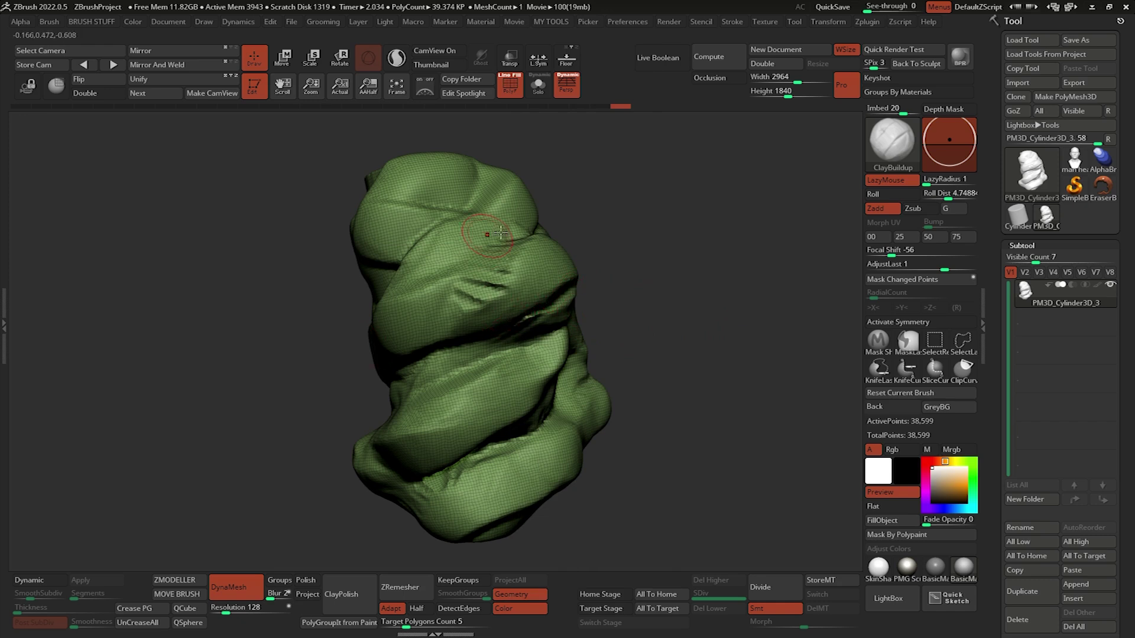
Expand the empty-canvas side tray and remove the docked Alpha and Brush palettes from it
{"action": "left_click_drag", "start_coordinate": [703, 252], "coordinate": [647, 230]}
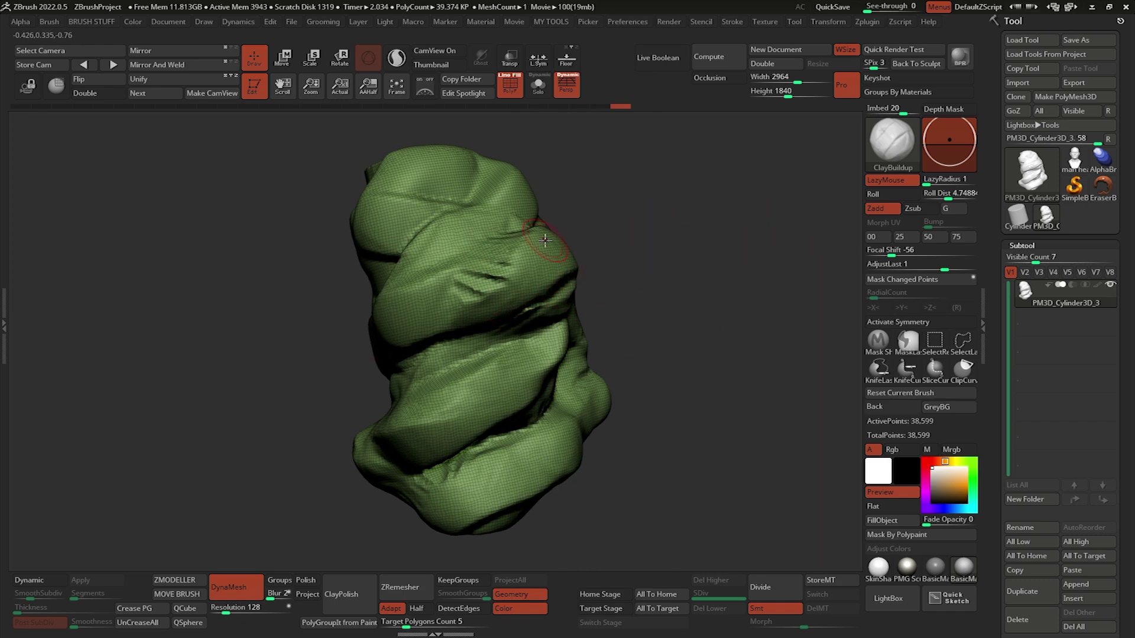
{"action": "left_click", "coordinate": [8, 292]}
{"action": "left_click", "coordinate": [133, 22]}
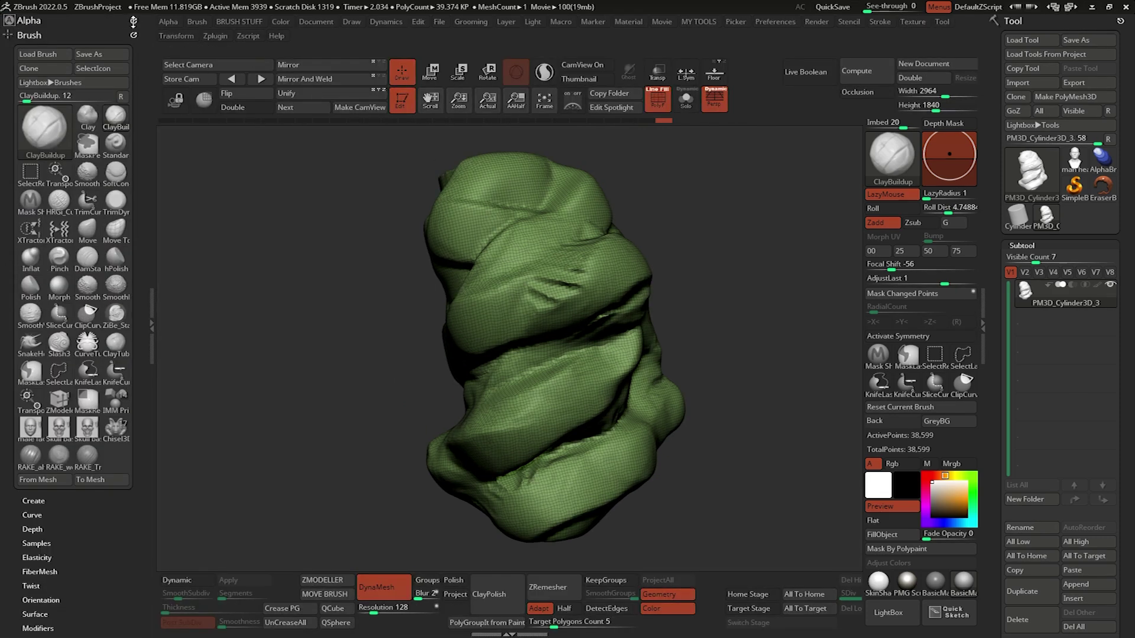
{"action": "left_click", "coordinate": [133, 23]}
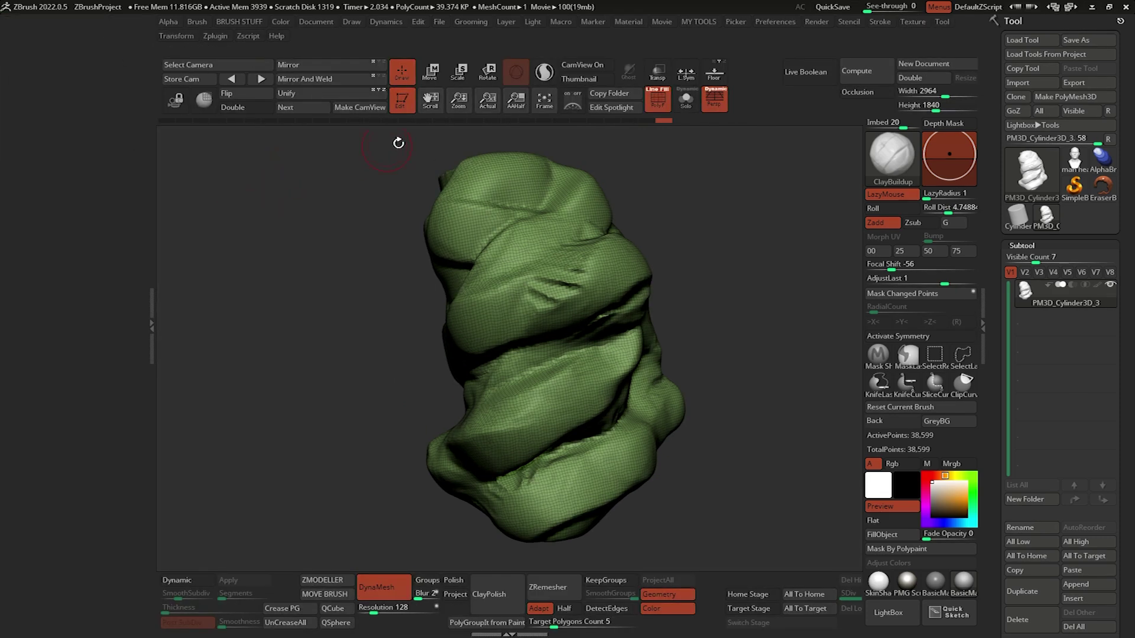
Dock the Movie palette in the empty side tray
{"action": "left_click", "coordinate": [561, 22]}
{"action": "left_click", "coordinate": [593, 22]}
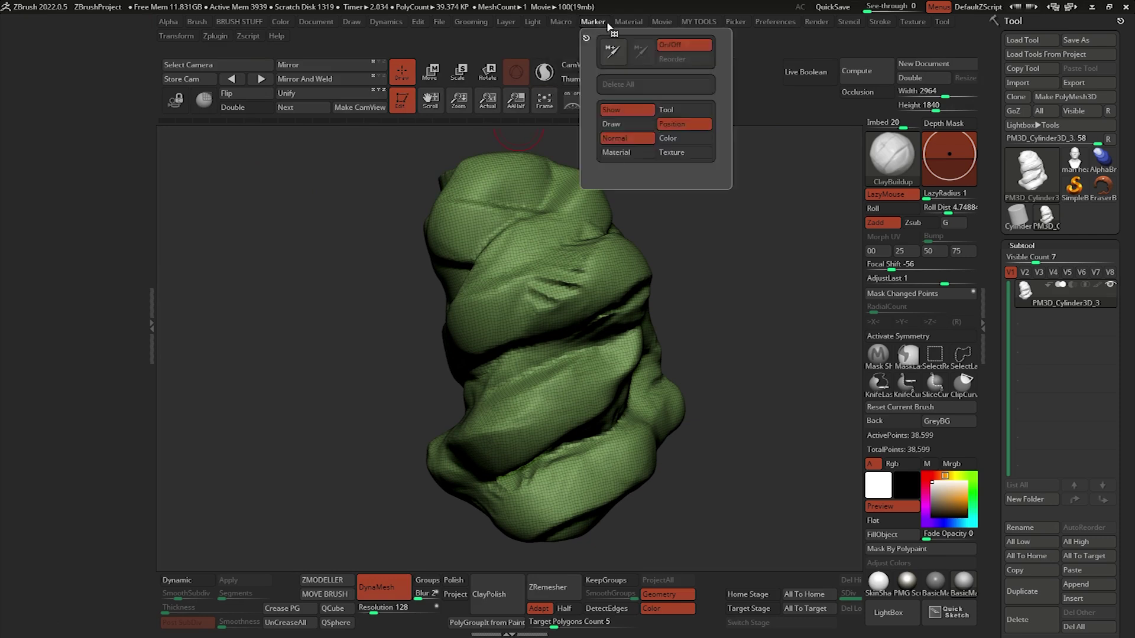
{"action": "left_click", "coordinate": [657, 24]}
{"action": "left_click_drag", "start_coordinate": [658, 36], "coordinate": [91, 56]}
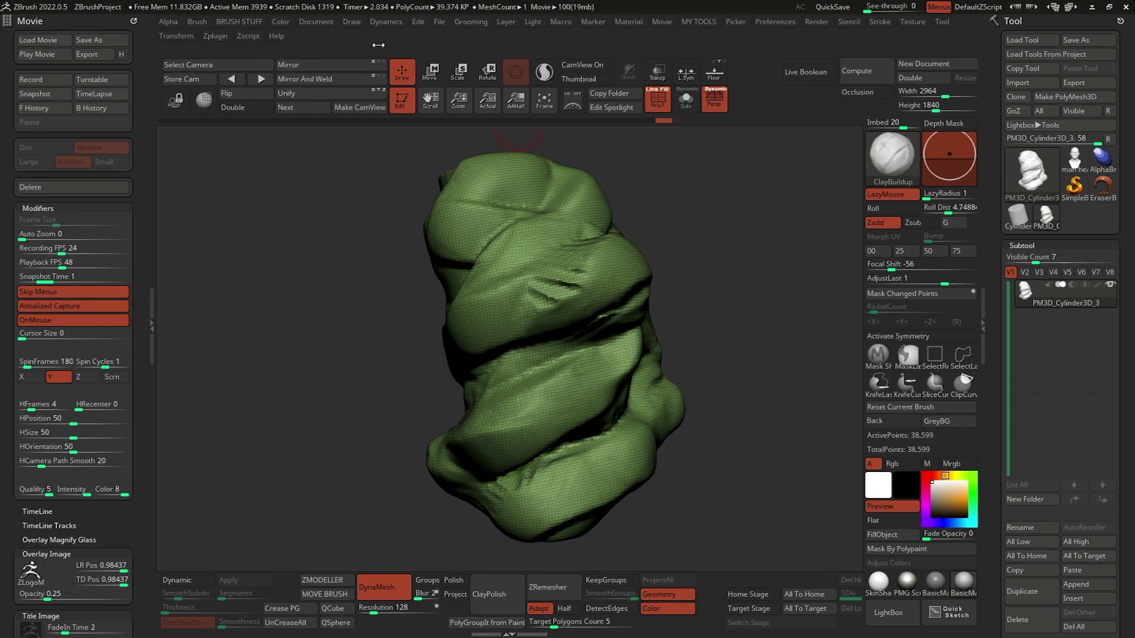
Start recording a new macro, declining the full ZBrush initialization
{"action": "left_click", "coordinate": [561, 24]}
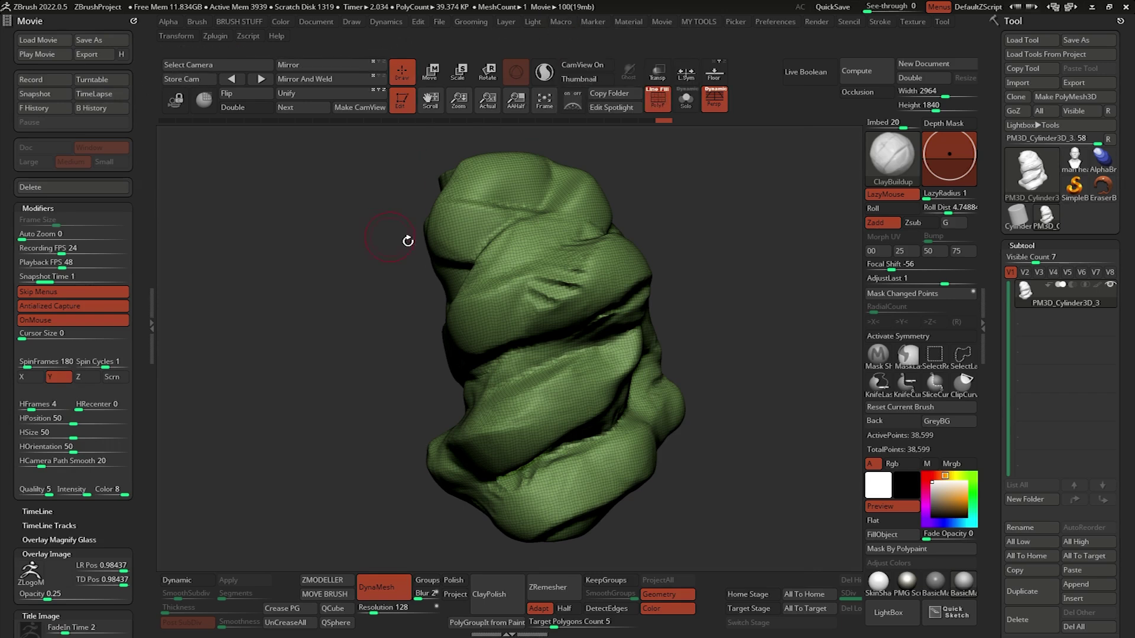
{"action": "mouse_move", "coordinate": [495, 309]}
{"action": "right_mouse_down"}
{"action": "mouse_move", "coordinate": [452, 312]}
{"action": "mouse_move", "coordinate": [473, 305]}
{"action": "right_mouse_up"}
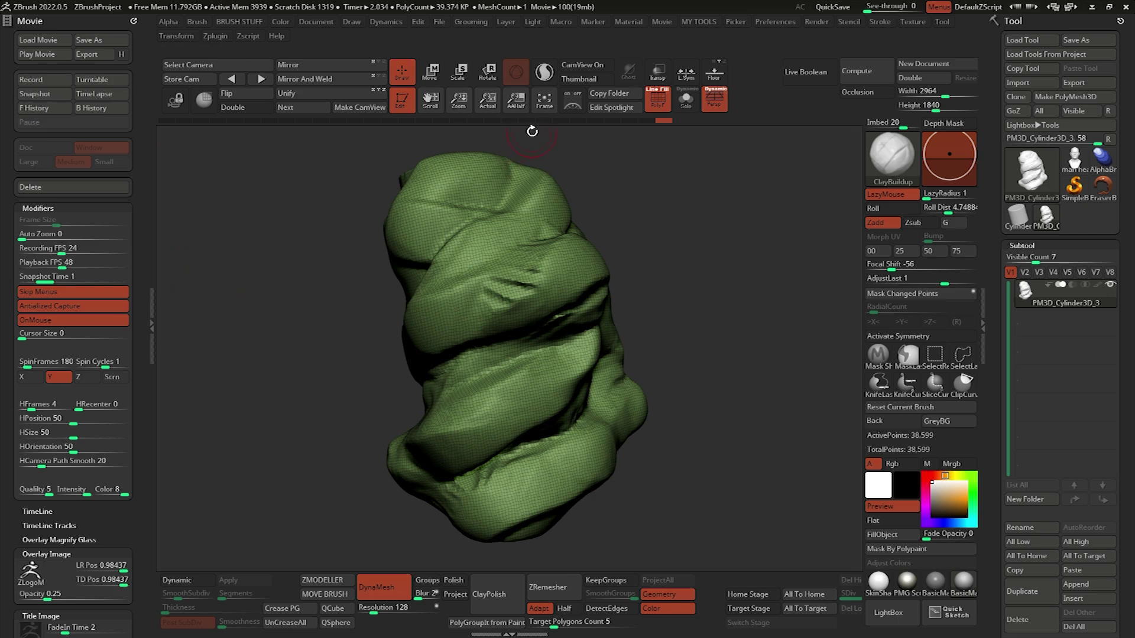
{"action": "left_click", "coordinate": [561, 23]}
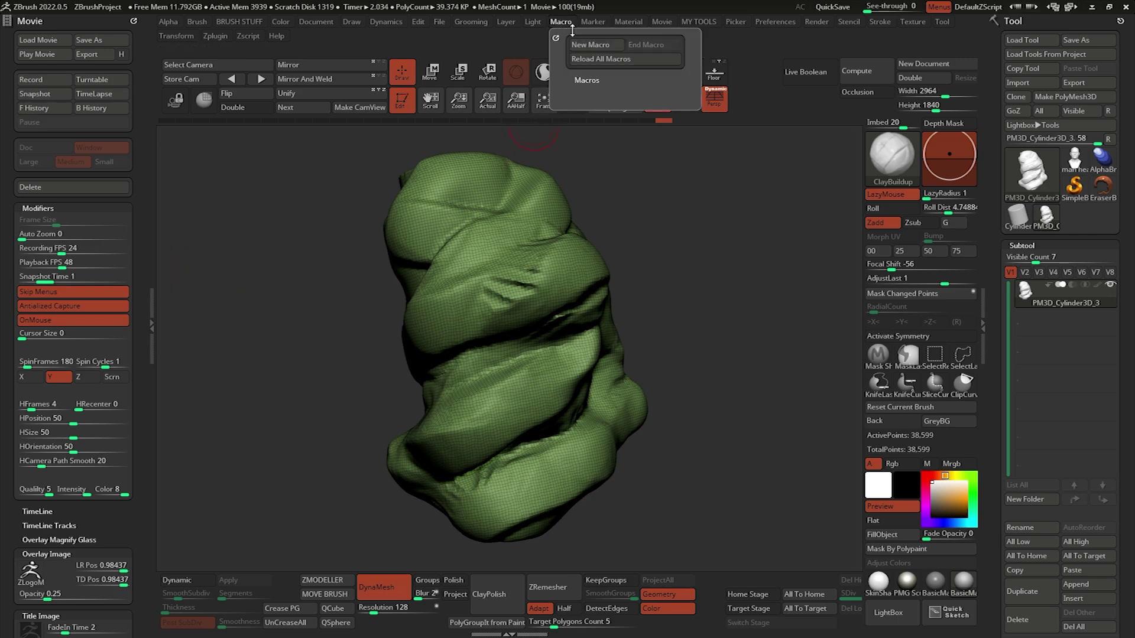
{"action": "left_click", "coordinate": [590, 45]}
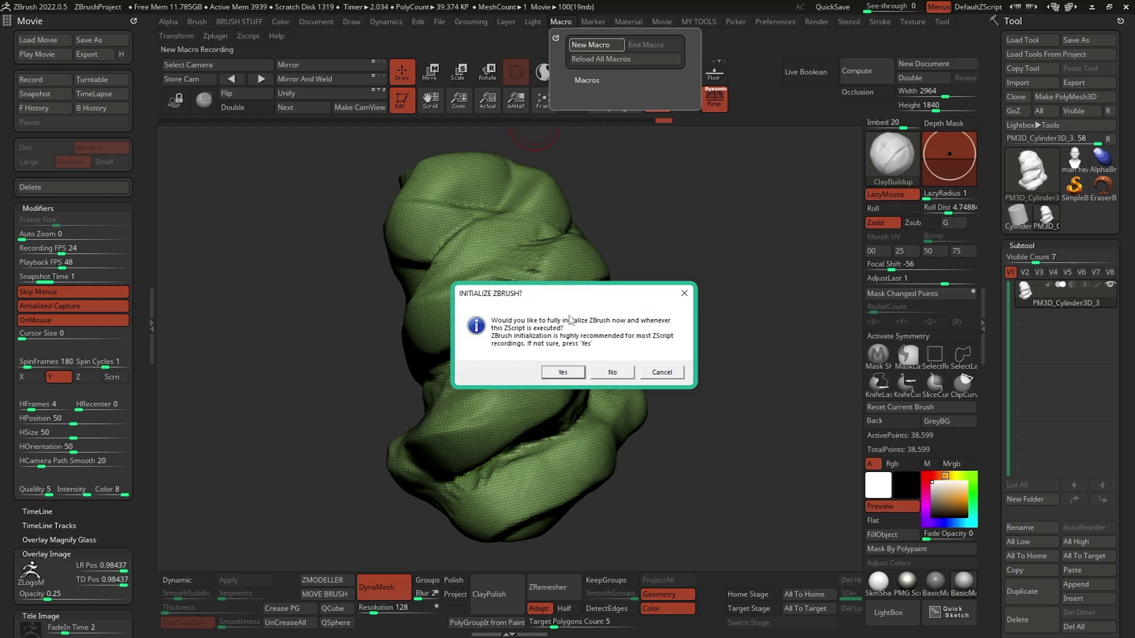
{"action": "left_click", "coordinate": [617, 371]}
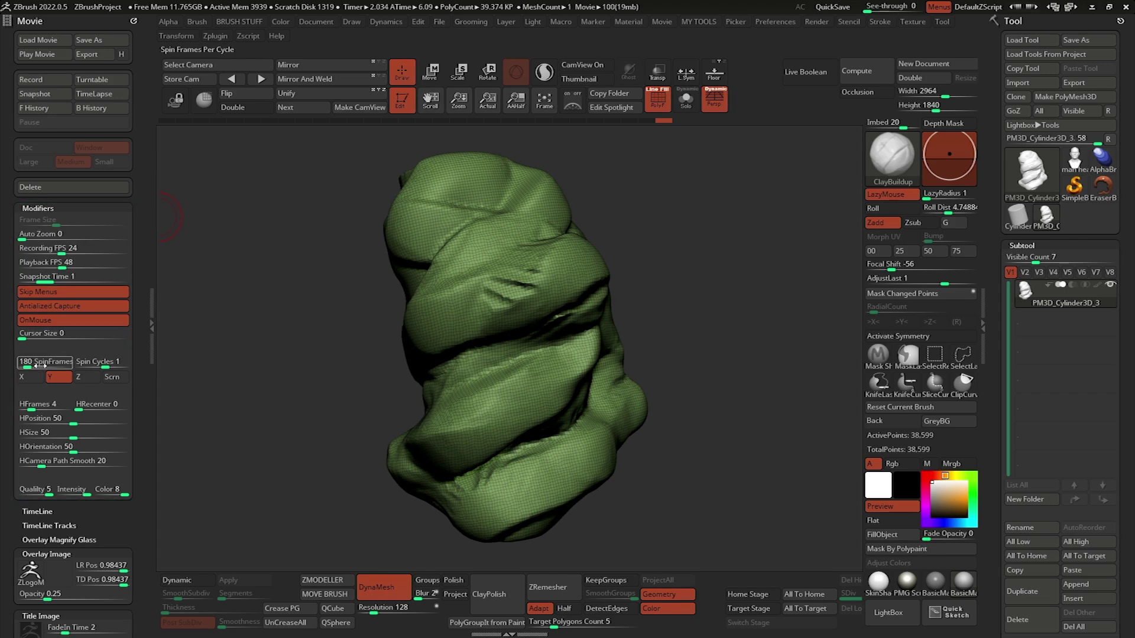
Set the movie's SpinFrames to 1 and Spin Cycles to 0, and turn off the Y spin axis
{"action": "left_click_drag", "start_coordinate": [24, 364], "coordinate": [14, 367]}
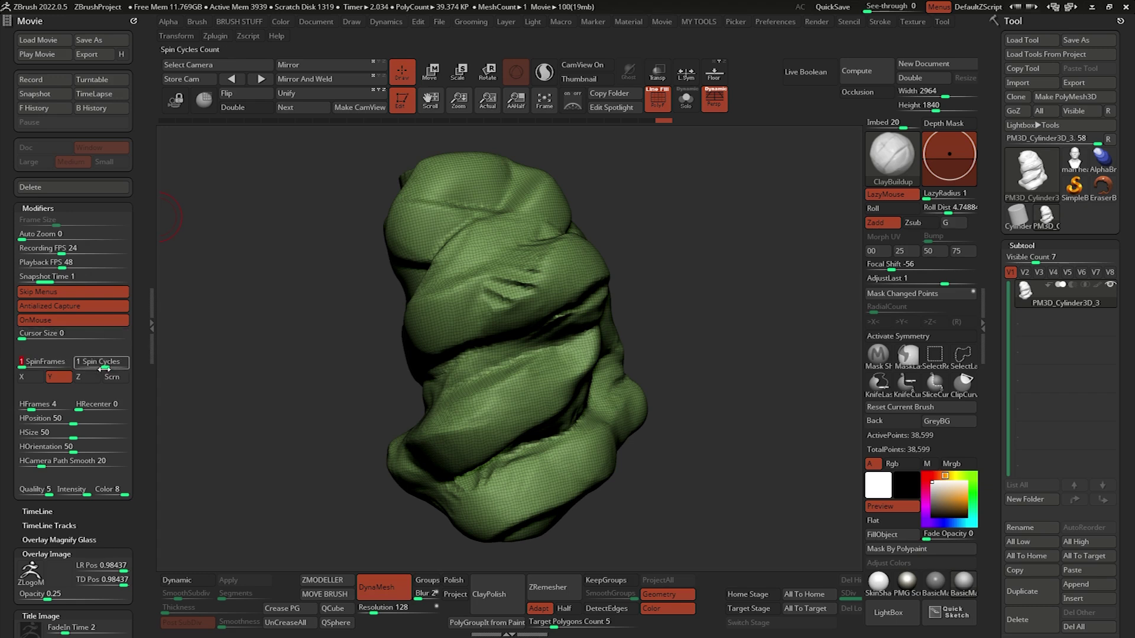
{"action": "left_click_drag", "start_coordinate": [103, 365], "coordinate": [101, 365]}
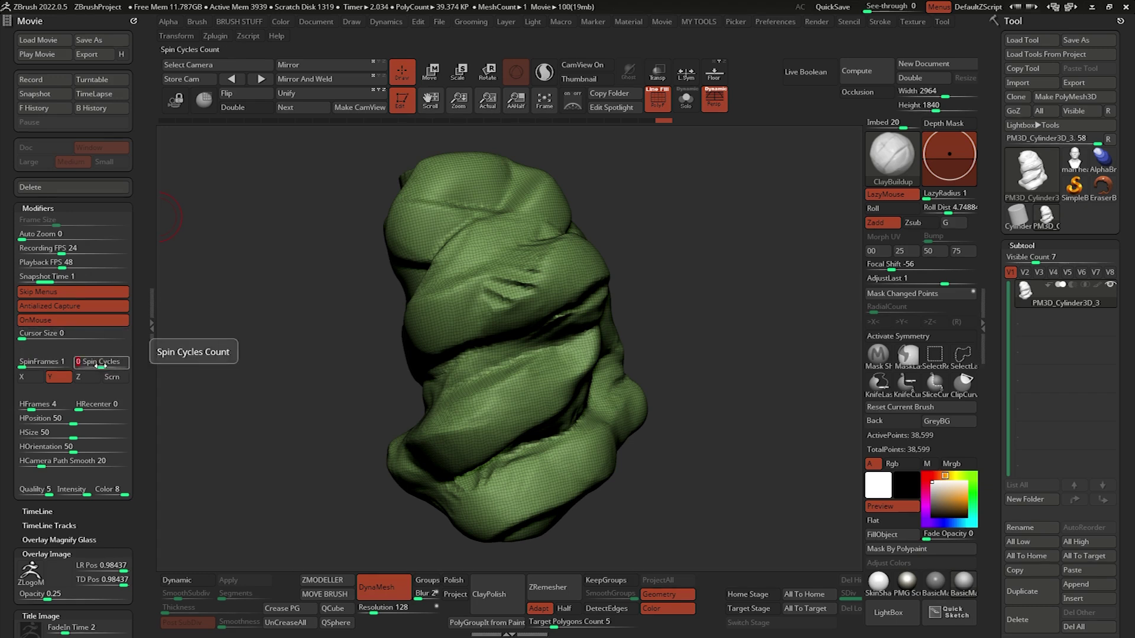
{"action": "left_click", "coordinate": [57, 378]}
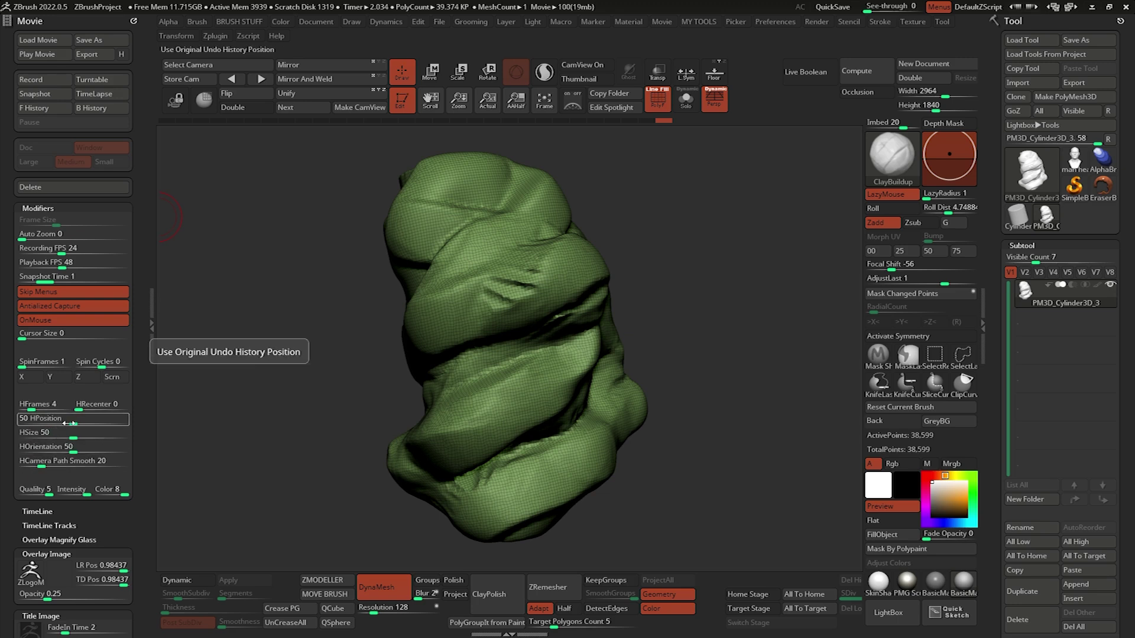
Set the movie's HPosition and HOrientation to 0 and HFrames to 1
{"action": "left_click", "coordinate": [24, 420]}
{"action": "left_click", "coordinate": [55, 449]}
{"action": "left_click_drag", "start_coordinate": [55, 448], "coordinate": [16, 449]}
{"action": "left_click_drag", "start_coordinate": [33, 405], "coordinate": [17, 408]}
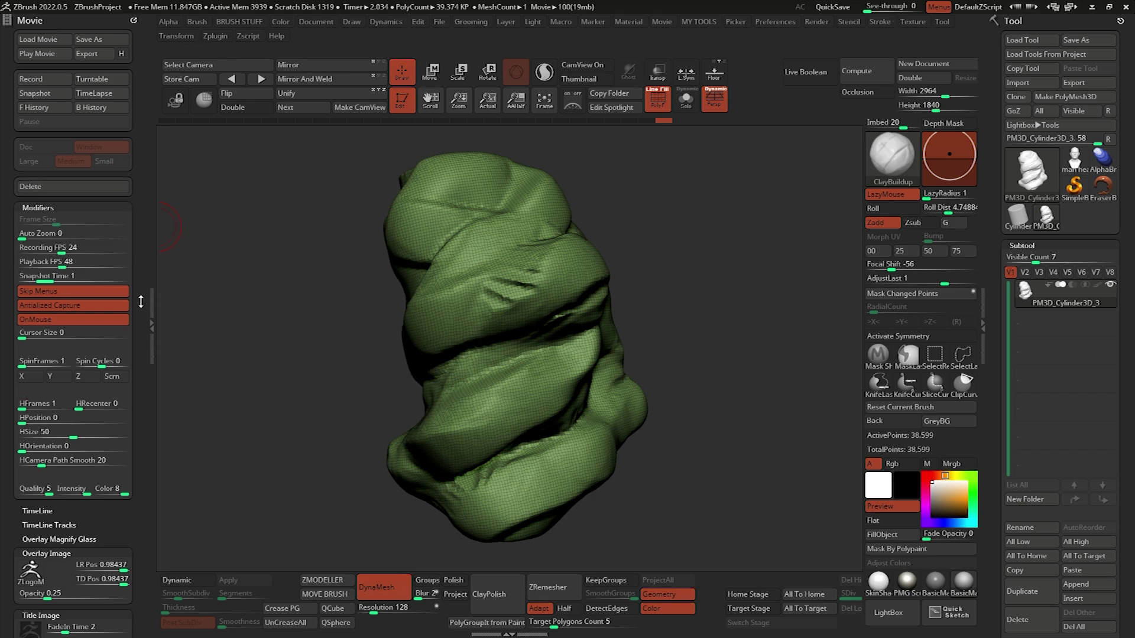
Set the Overlay Image opacity to 0 and the Title Image FadeIn Time and FadeOut Time to 0
{"action": "scroll", "coordinate": [136, 254], "scroll_direction": "down", "scroll_amount": 3}
{"action": "scroll", "coordinate": [137, 252], "scroll_direction": "down", "scroll_amount": 4}
{"action": "left_click_drag", "start_coordinate": [45, 432], "coordinate": [18, 432]}
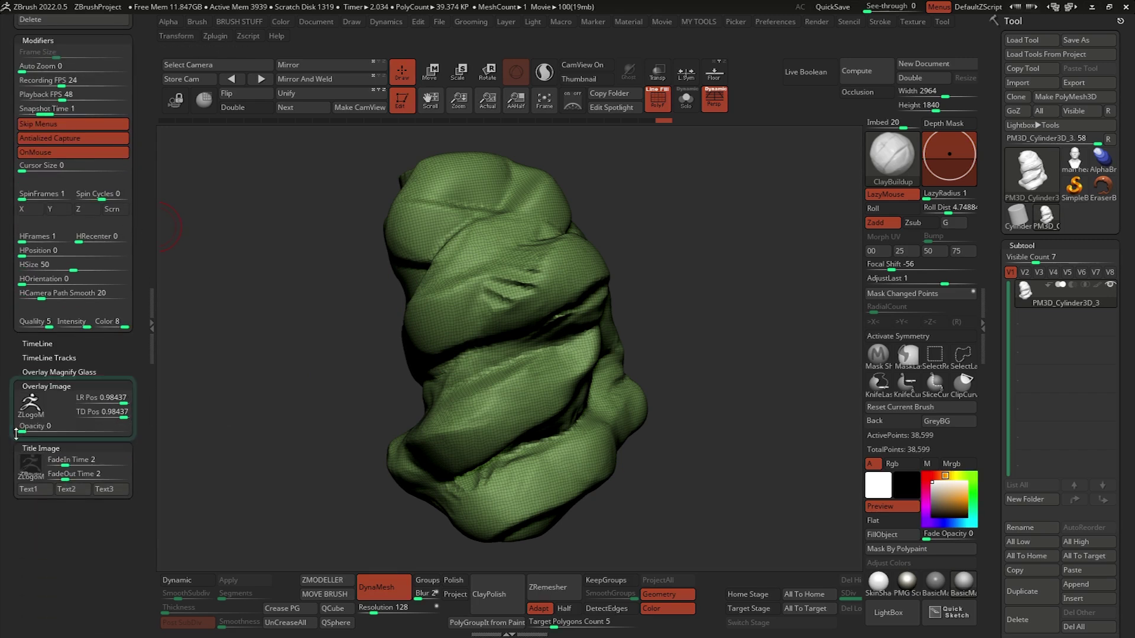
{"action": "left_click_drag", "start_coordinate": [62, 465], "coordinate": [24, 474]}
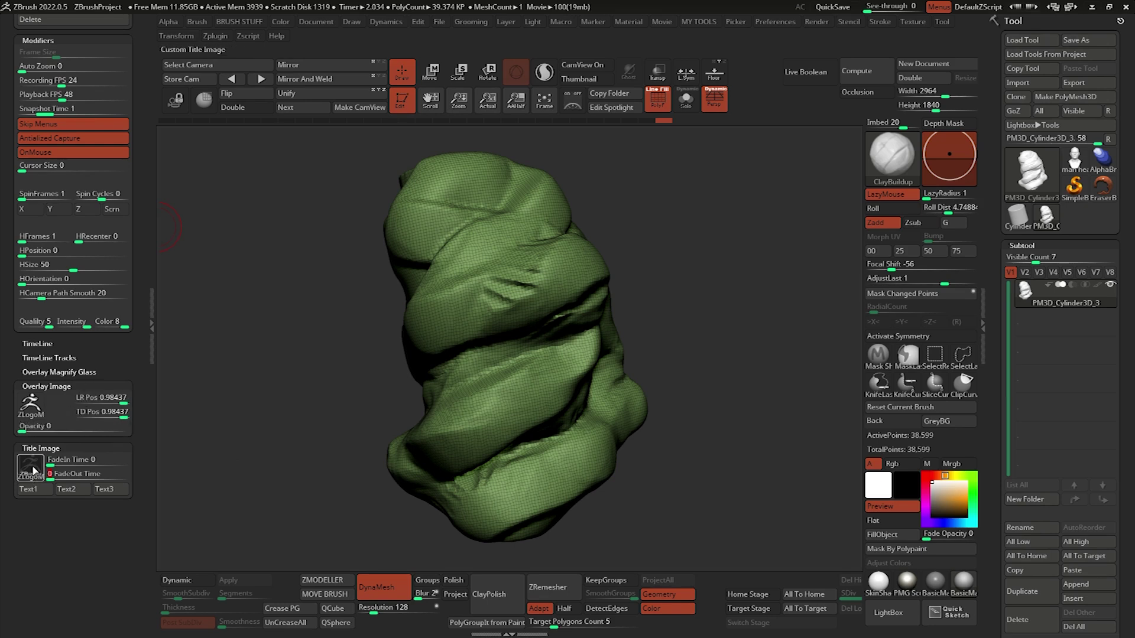
{"action": "mouse_move", "coordinate": [36, 473]}
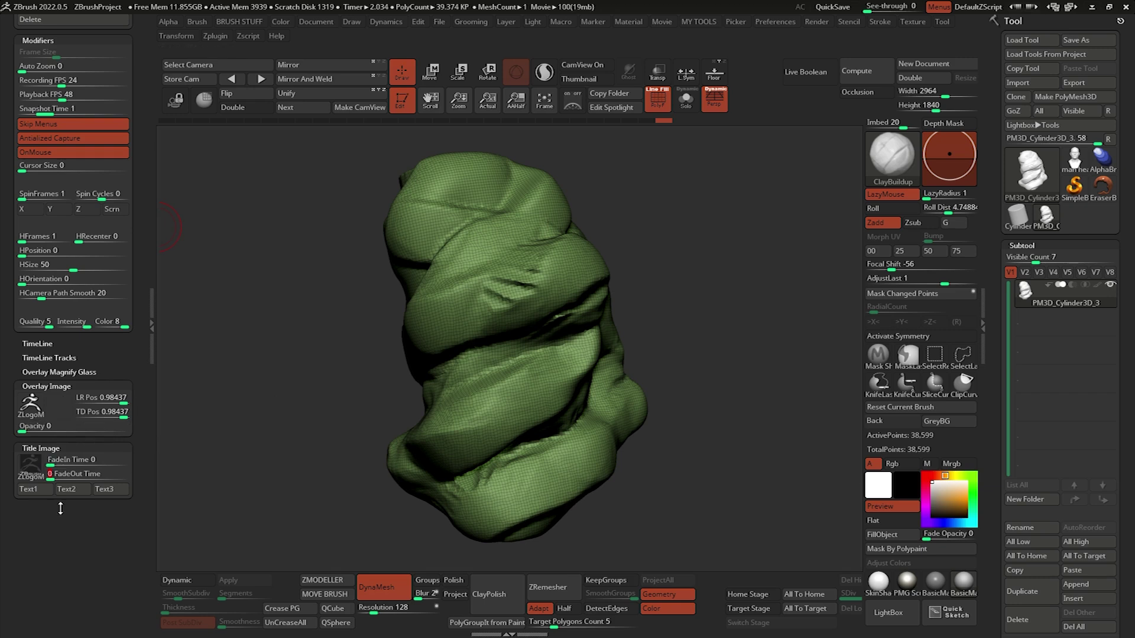
{"action": "scroll", "coordinate": [126, 366], "scroll_direction": "up", "scroll_amount": 2}
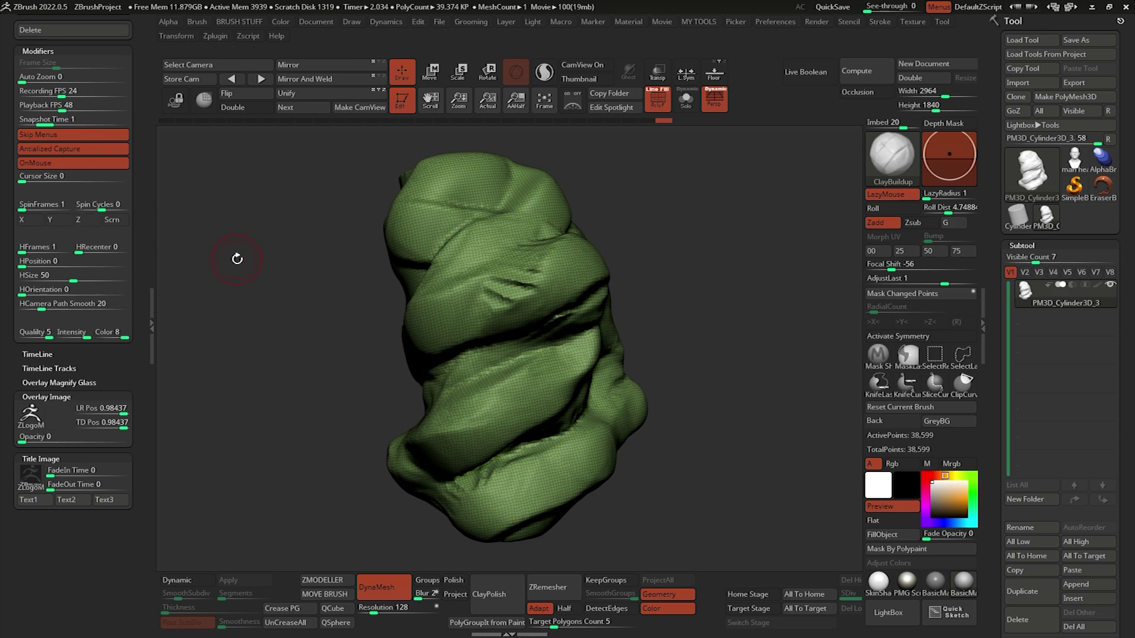
End the macro recording and name the macro file MY ZBrush MOVIE.txt
{"action": "left_click", "coordinate": [561, 22]}
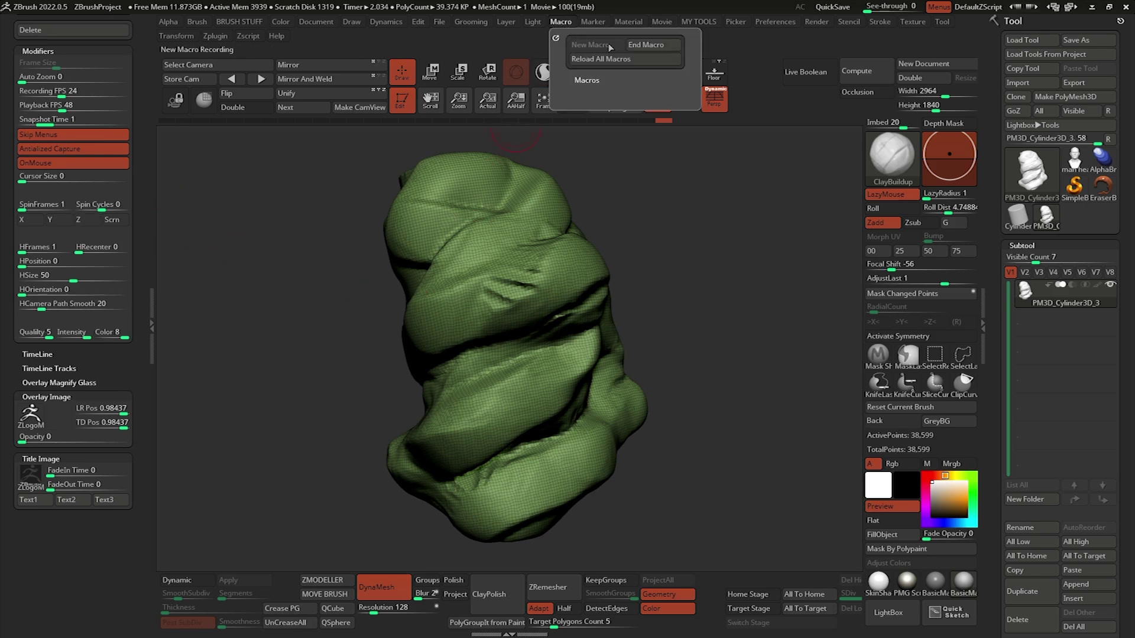
{"action": "left_click", "coordinate": [650, 45]}
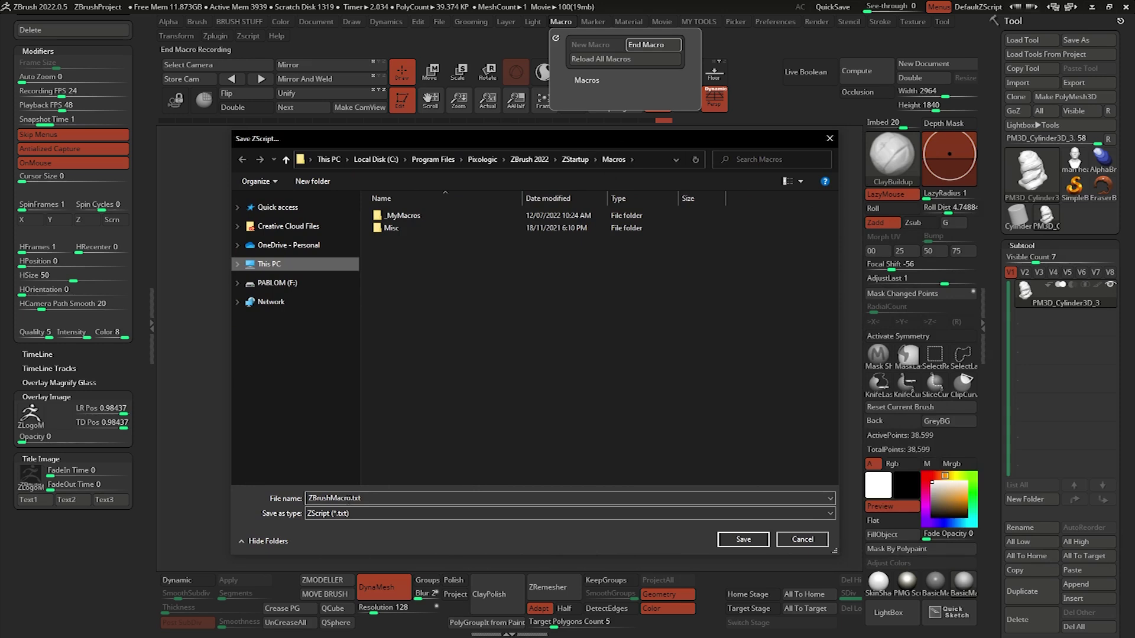
{"action": "left_click", "coordinate": [347, 498]}
{"action": "left_click", "coordinate": [347, 498]}
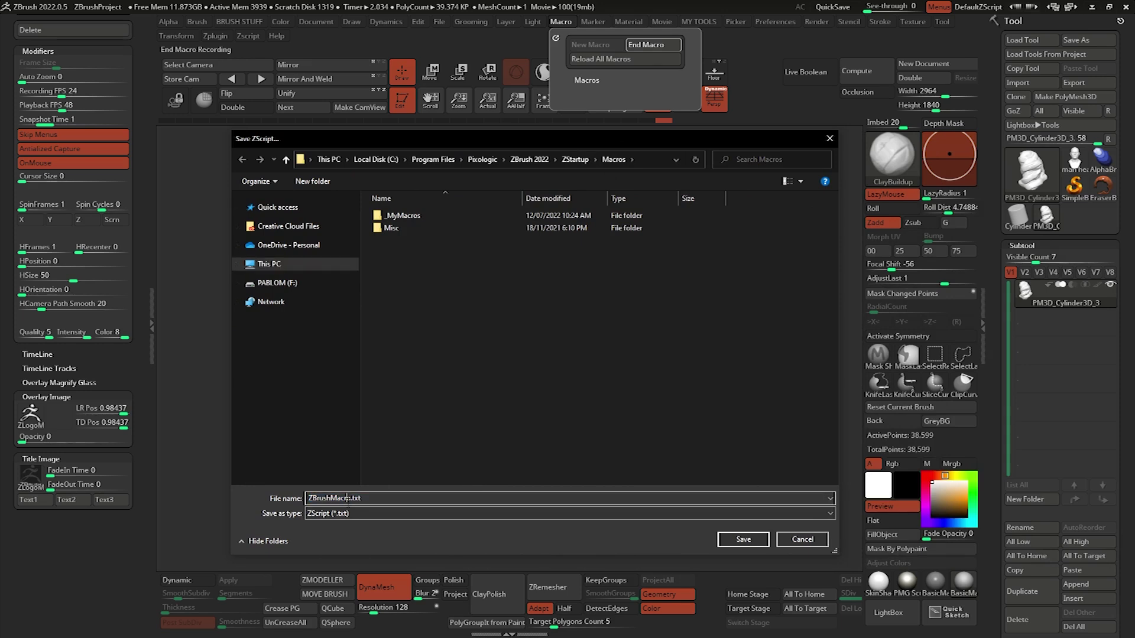
{"action": "double_click", "coordinate": [347, 498]}
{"action": "type", "text": "MY"}
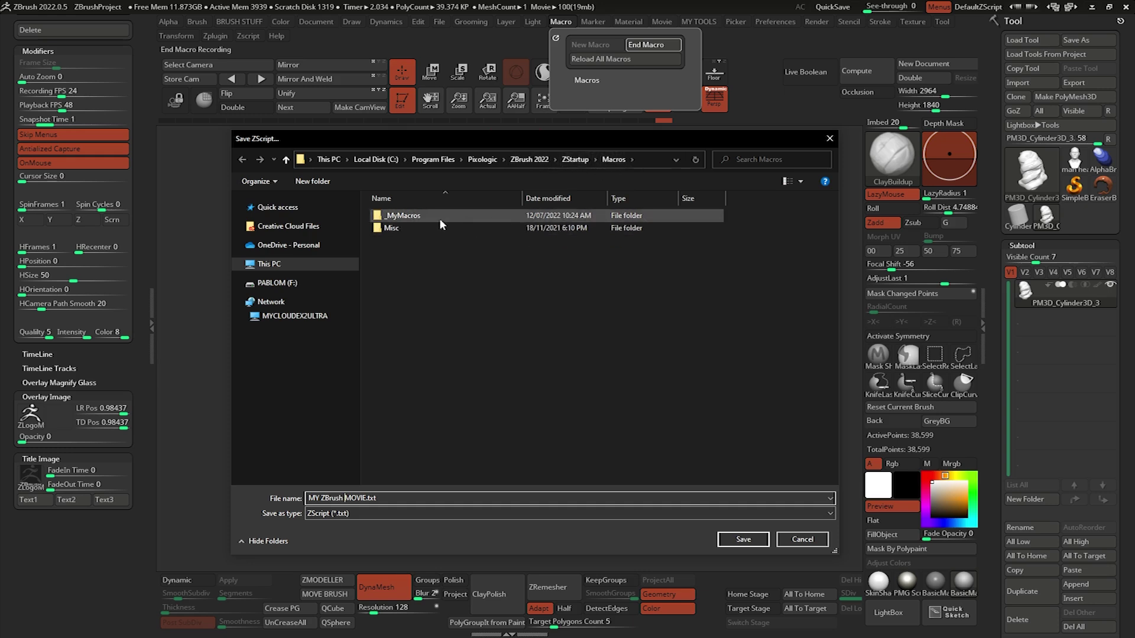
Save the macro in the _MyMacros folder, declining to store the material index as a separate channel
{"action": "double_click", "coordinate": [406, 216]}
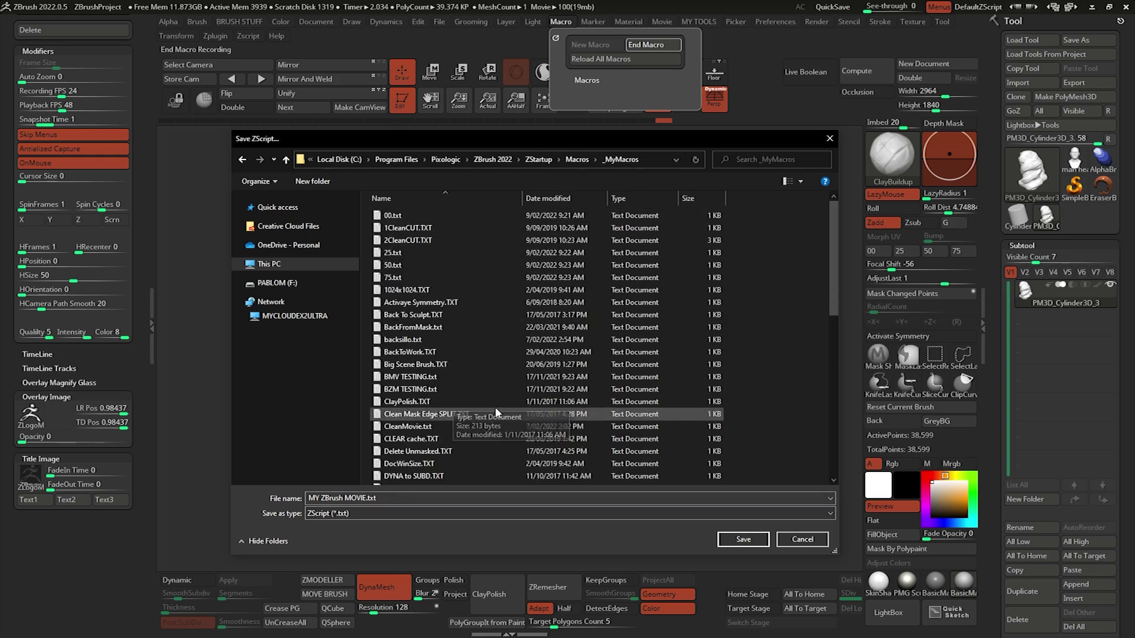
{"action": "scroll", "coordinate": [495, 407], "scroll_direction": "down", "scroll_amount": 15}
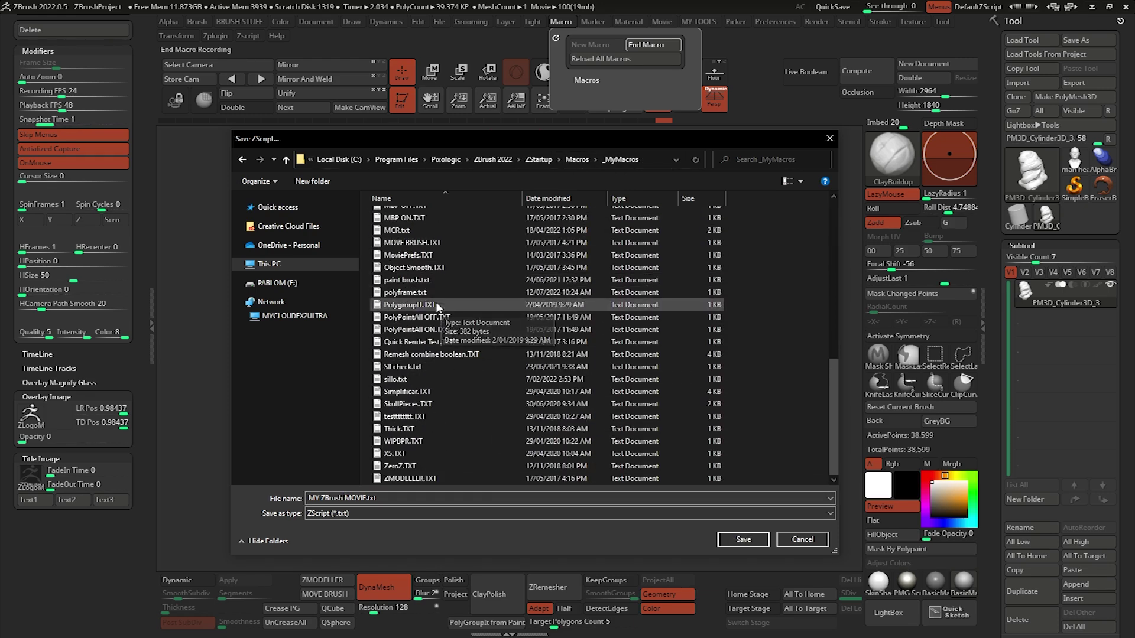
{"action": "scroll", "coordinate": [467, 278], "scroll_direction": "up", "scroll_amount": 15}
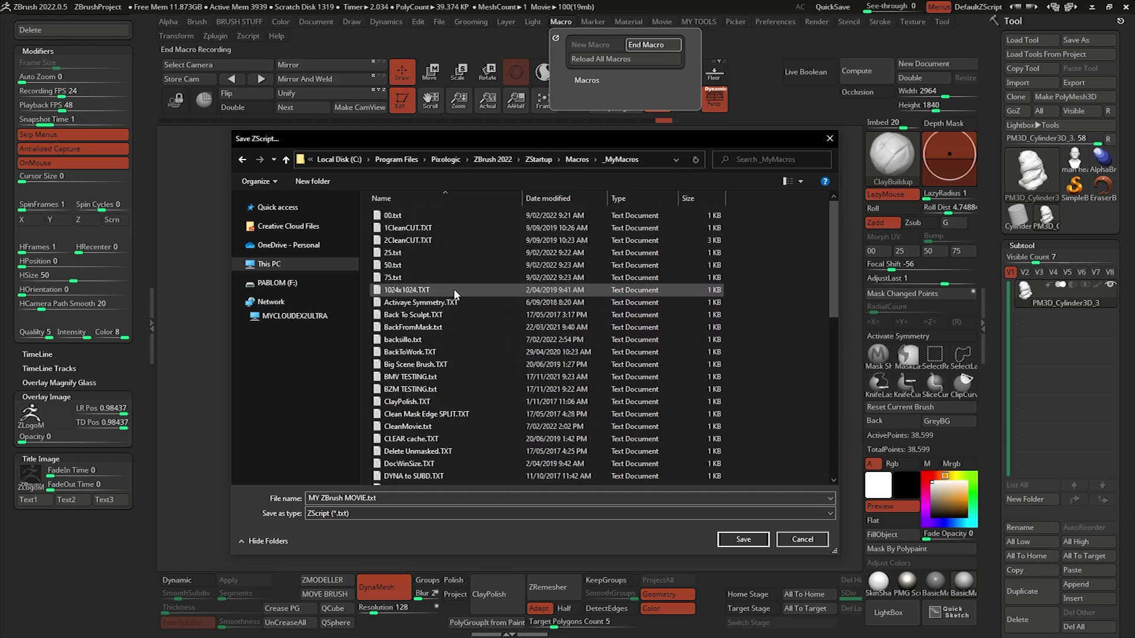
{"action": "scroll", "coordinate": [467, 277], "scroll_direction": "down", "scroll_amount": 3}
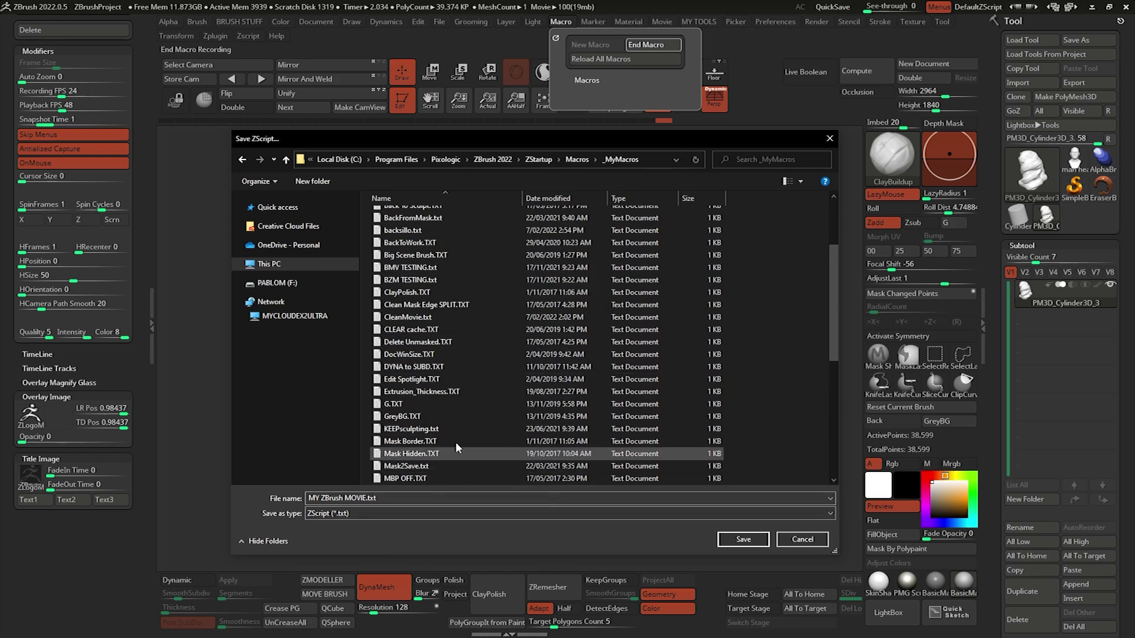
{"action": "left_click", "coordinate": [743, 540]}
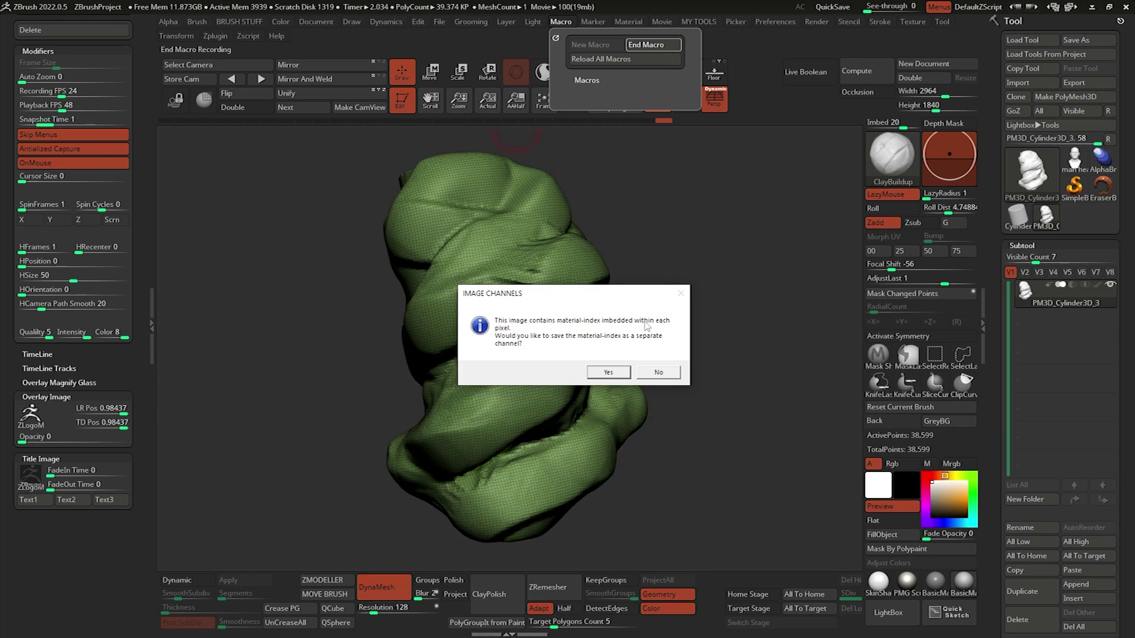
{"action": "left_click", "coordinate": [657, 371]}
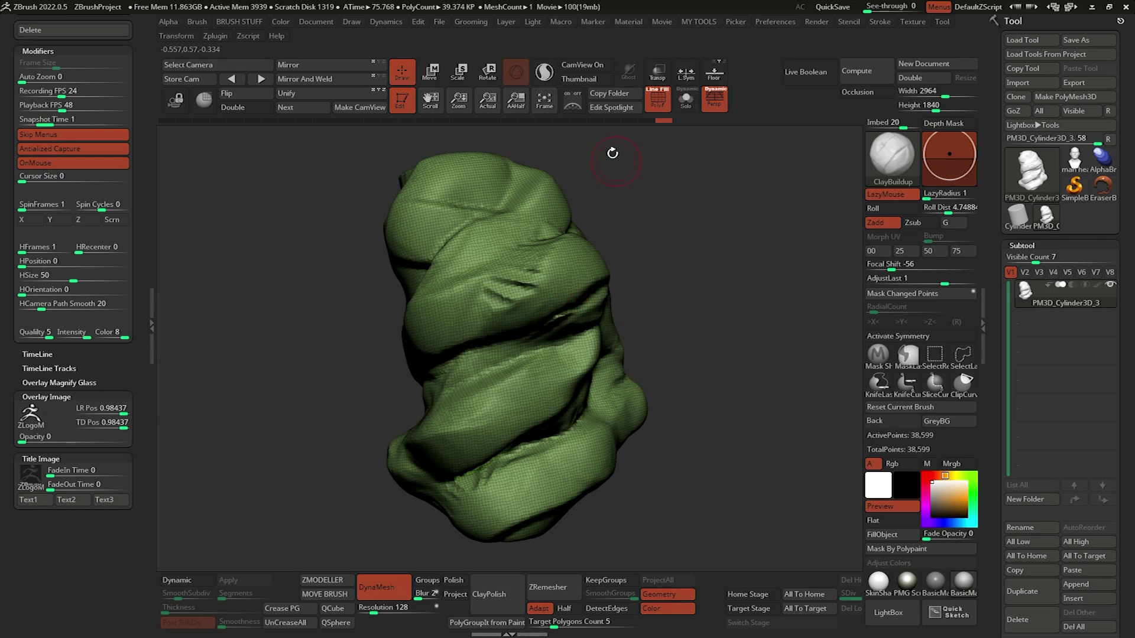
Dock the Macro palette in the side tray, collapse its Misc group and expand the _MyMacros group
{"action": "left_click", "coordinate": [562, 27]}
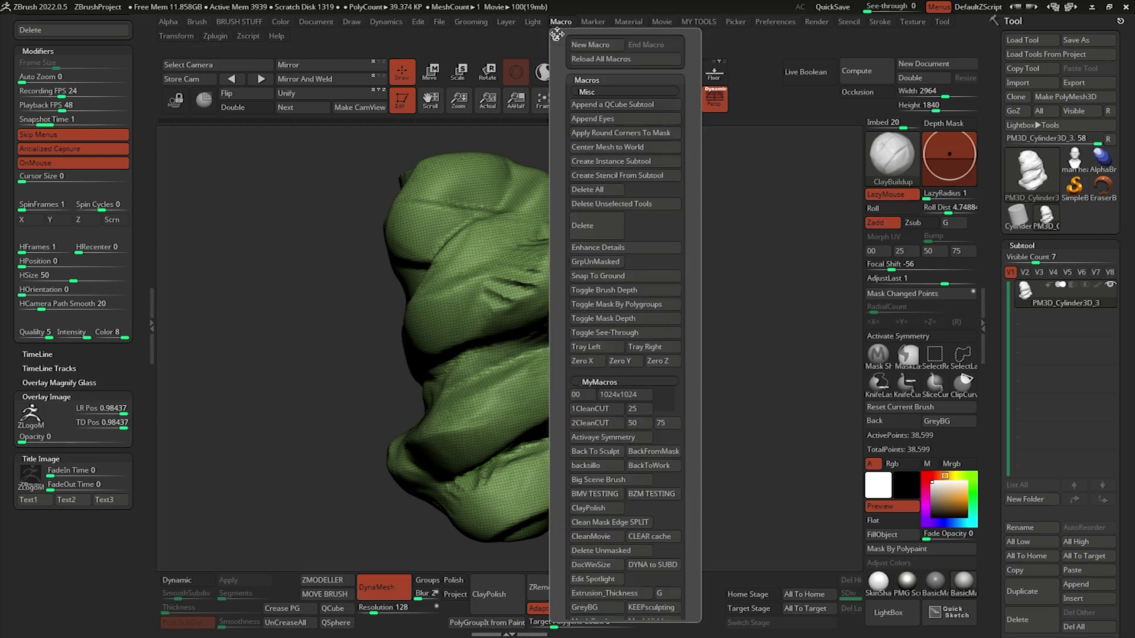
{"action": "left_click_drag", "start_coordinate": [553, 33], "coordinate": [108, 60]}
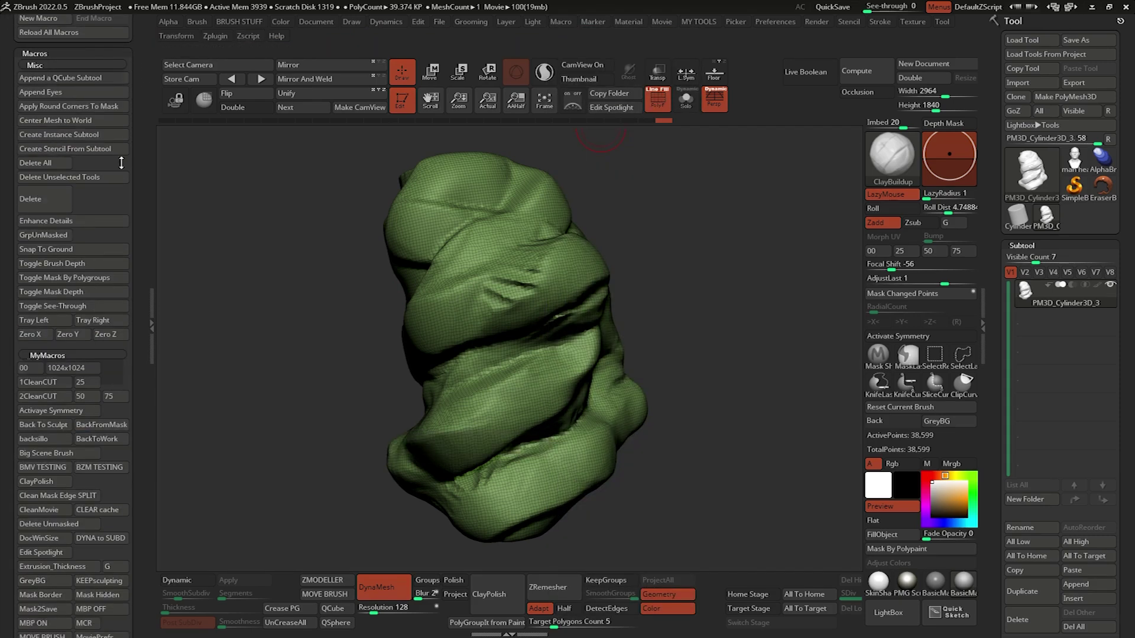
{"action": "scroll", "coordinate": [89, 130], "scroll_direction": "down", "scroll_amount": 1}
{"action": "left_click", "coordinate": [42, 66]}
{"action": "left_click", "coordinate": [41, 78]}
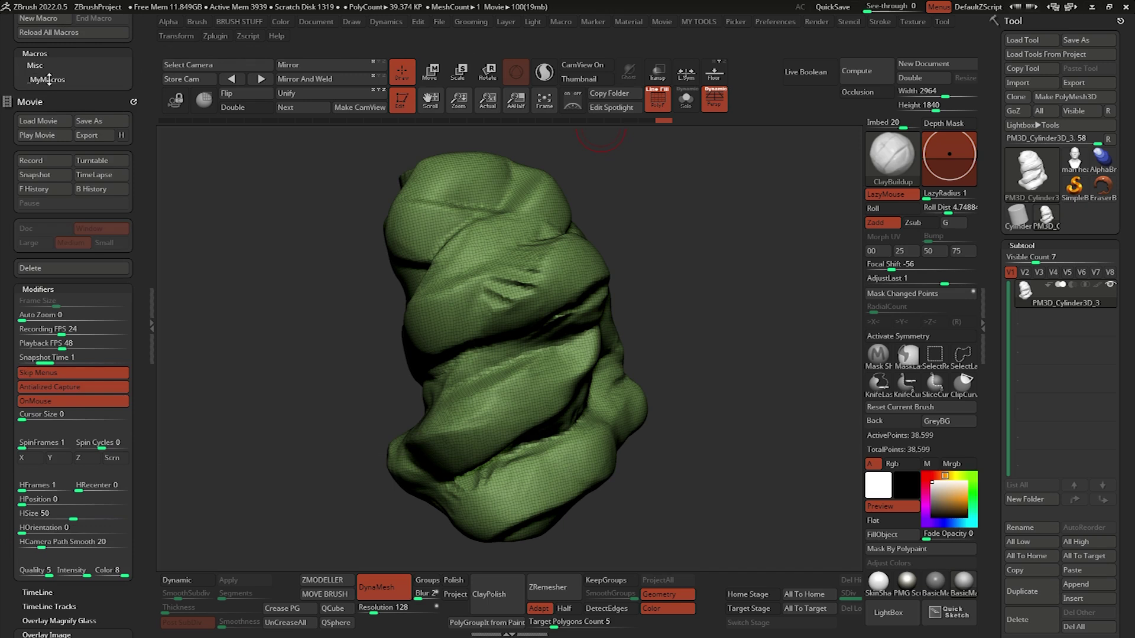
{"action": "scroll", "coordinate": [63, 125], "scroll_direction": "up", "scroll_amount": 1}
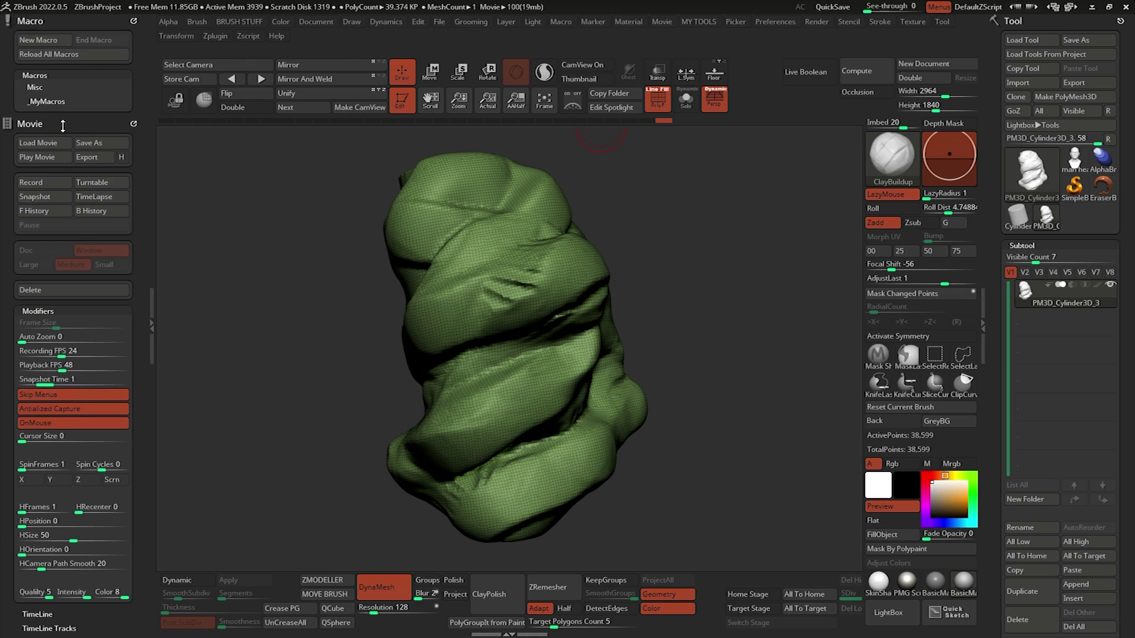
{"action": "left_click", "coordinate": [49, 99]}
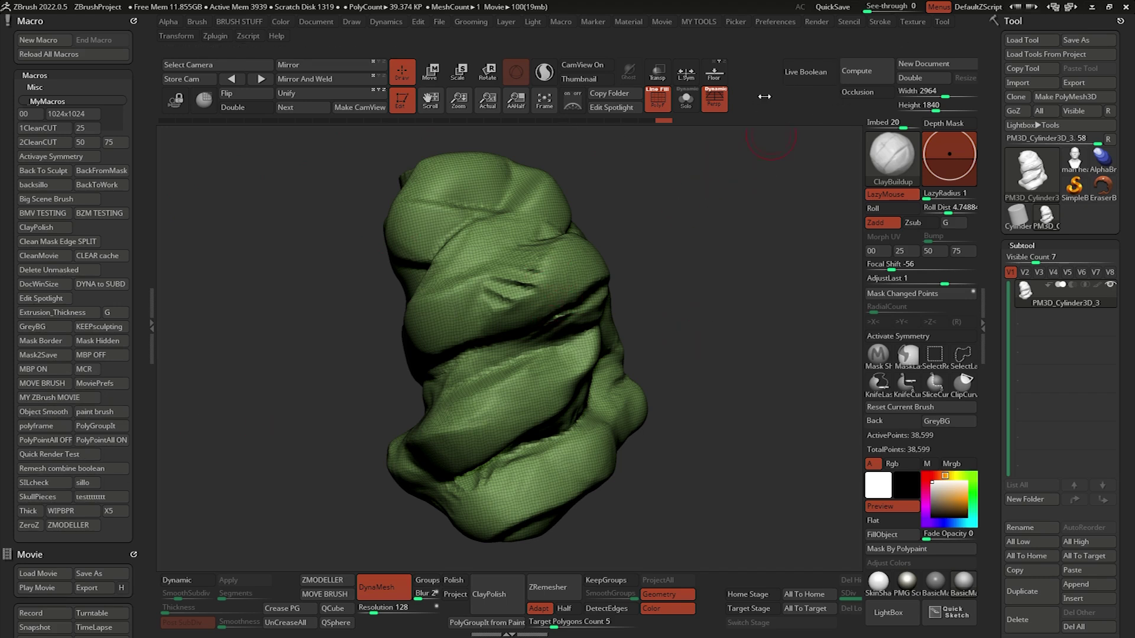
Enable interface customization, place the MY ZBrush MOVIE macro in the shelf above the canvas, and turn customization off again
{"action": "left_click", "coordinate": [775, 22]}
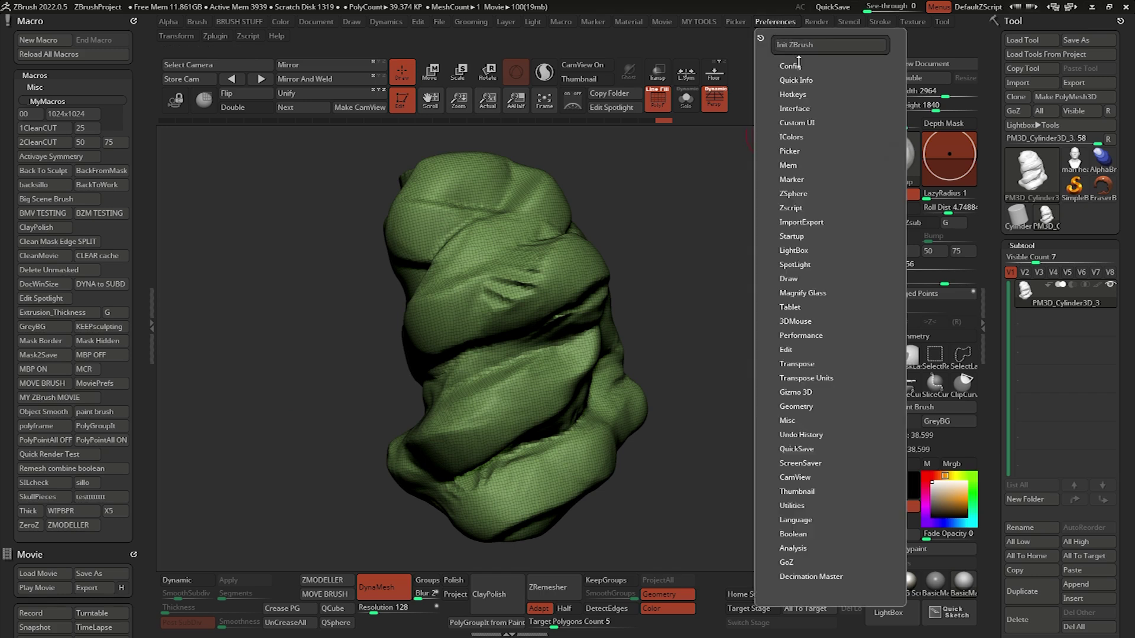
{"action": "left_click", "coordinate": [805, 136]}
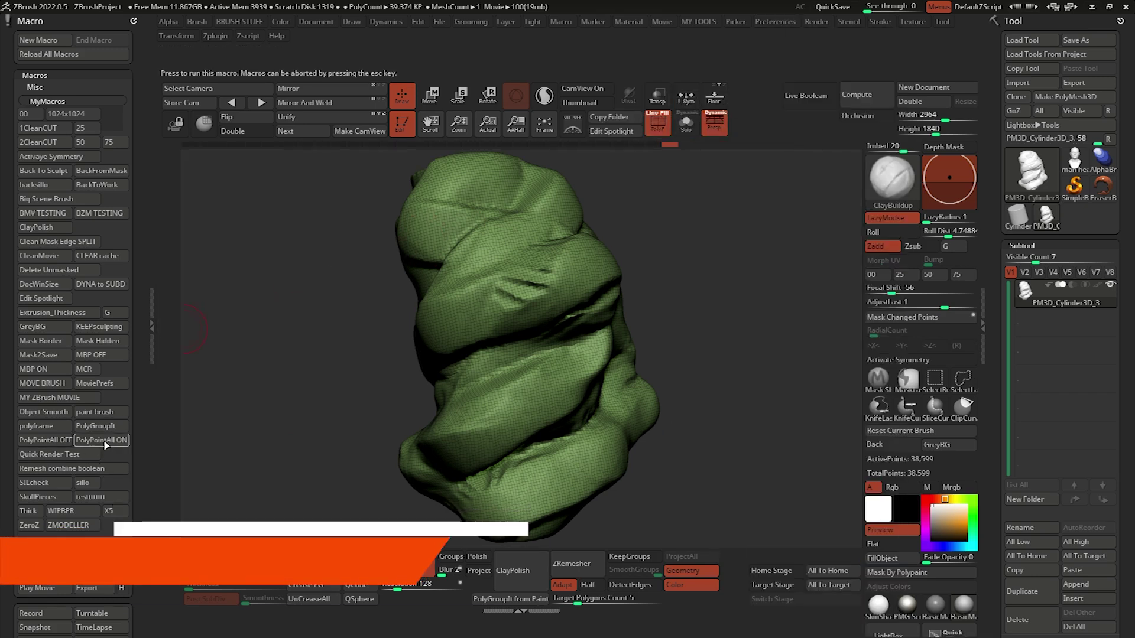
{"action": "key", "text": "ctrl+alt"}
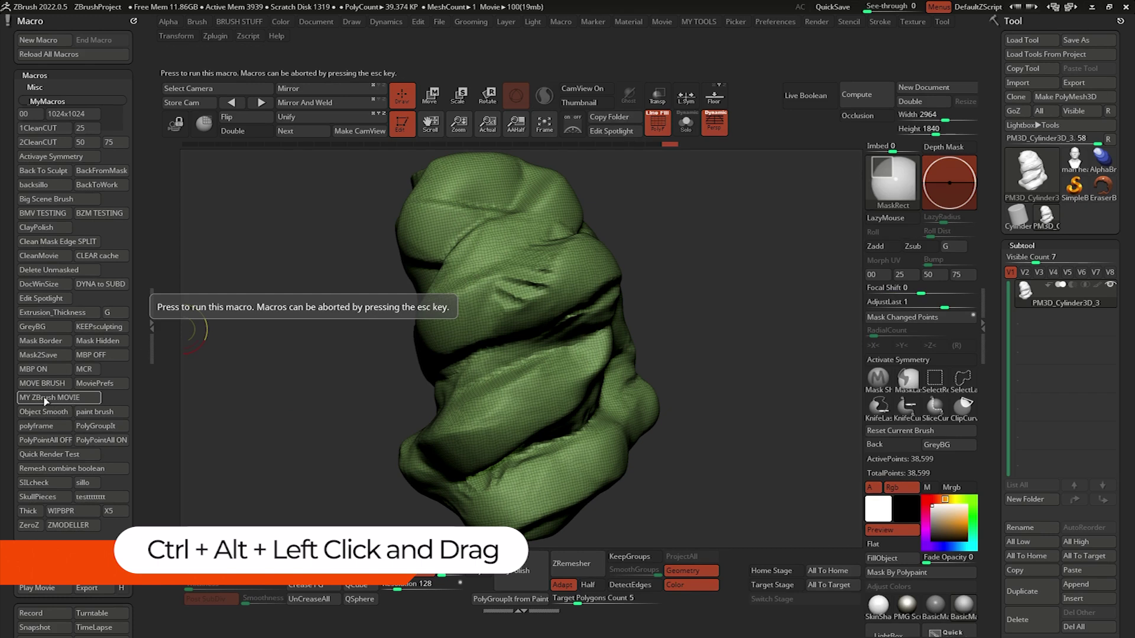
{"action": "left_click_drag", "start_coordinate": [44, 401], "coordinate": [766, 131], "text": "ctrl+alt"}
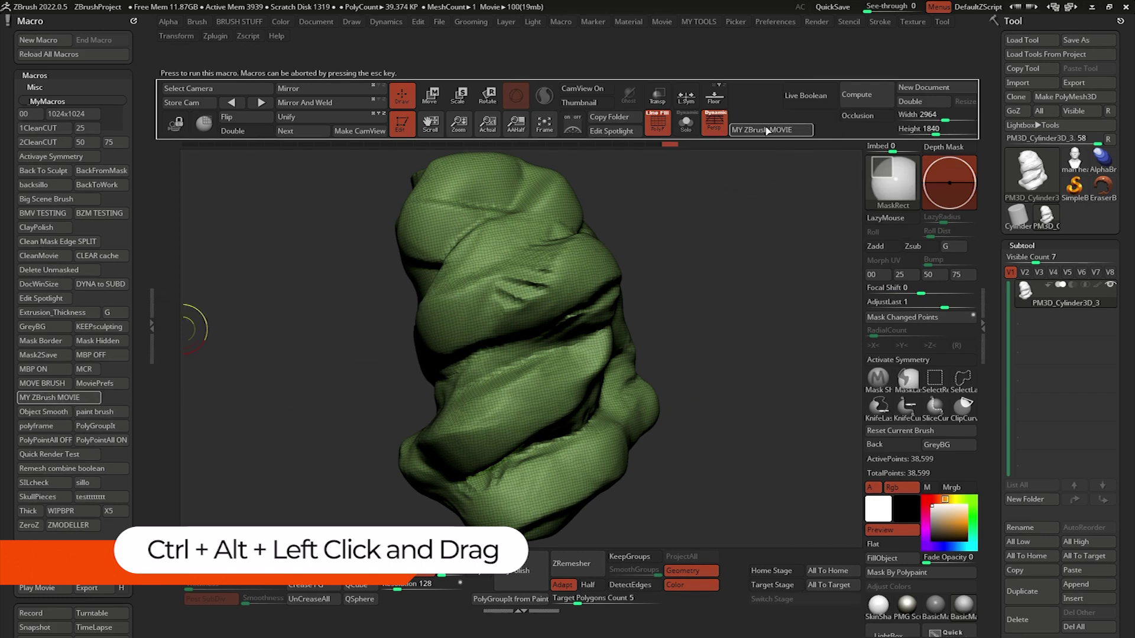
{"action": "left_click", "coordinate": [774, 22]}
{"action": "left_click", "coordinate": [829, 136]}
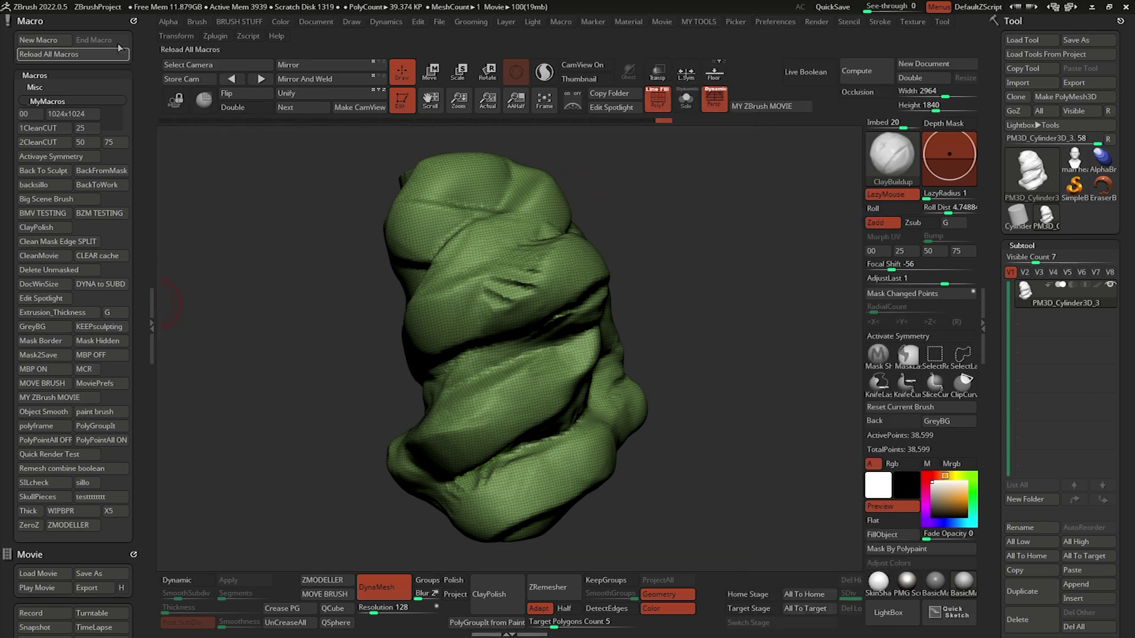
Collapse the Macro palette and delete the recorded movie without saving it
{"action": "left_click", "coordinate": [122, 21]}
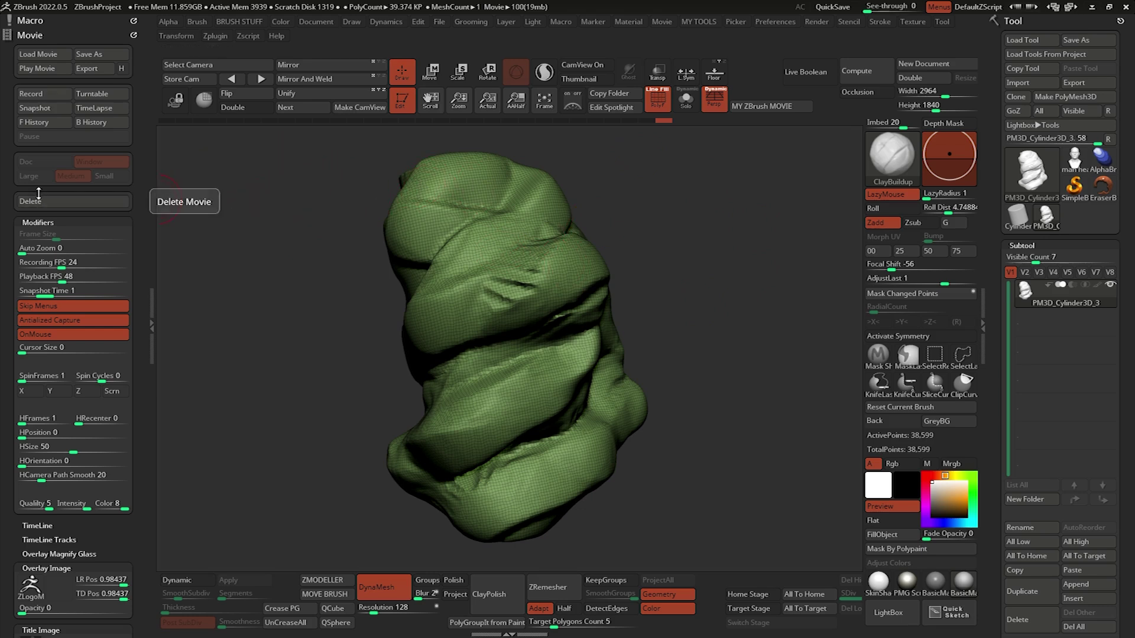
{"action": "left_click", "coordinate": [73, 202]}
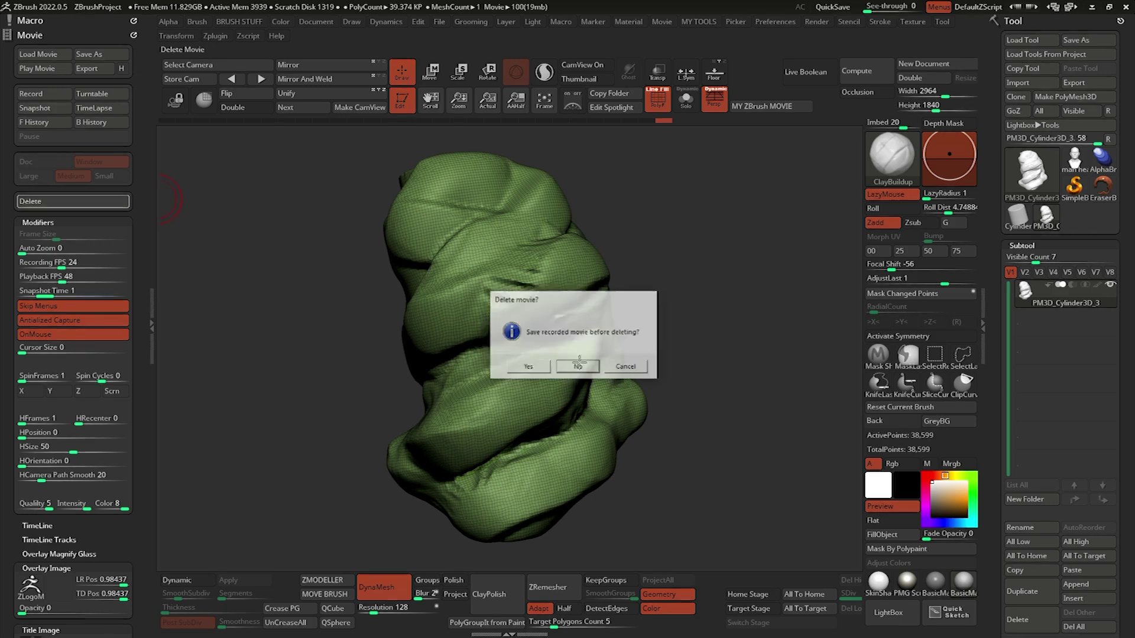
{"action": "key", "text": "Return"}
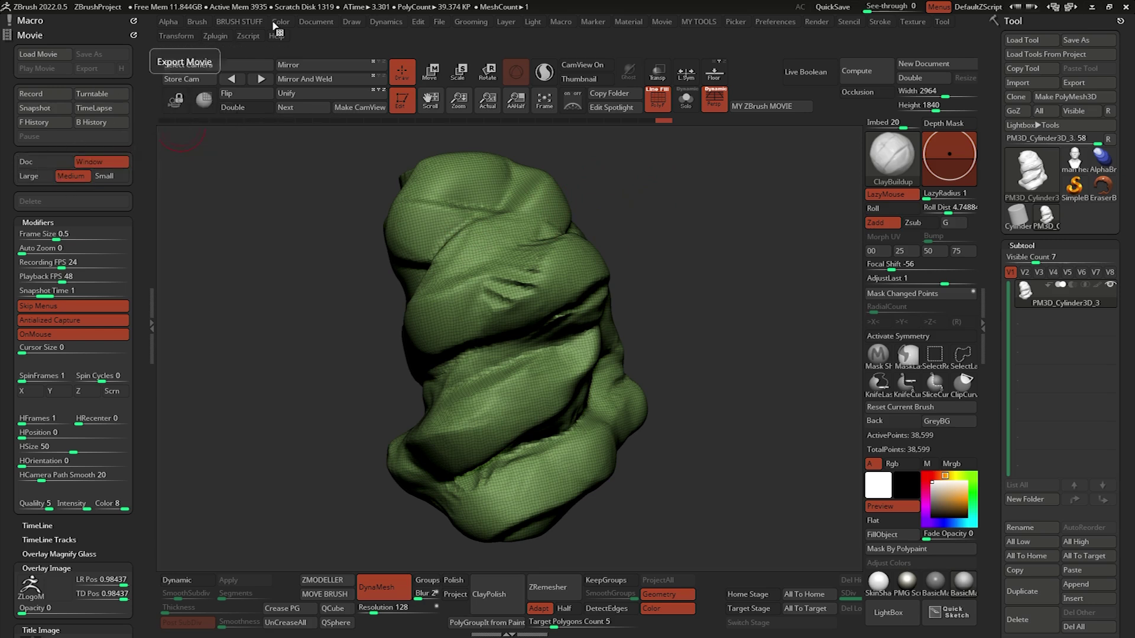
Set movie capture to Doc at Large size and record the sculpt's undo history with F History from its first state
{"action": "left_click", "coordinate": [27, 161]}
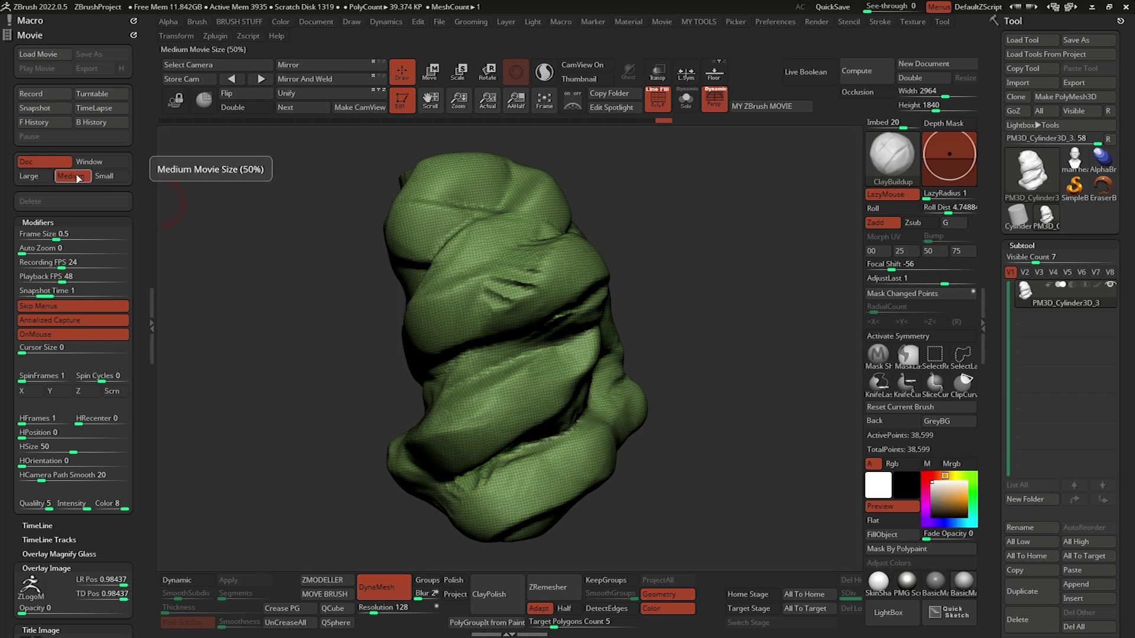
{"action": "left_click", "coordinate": [46, 178]}
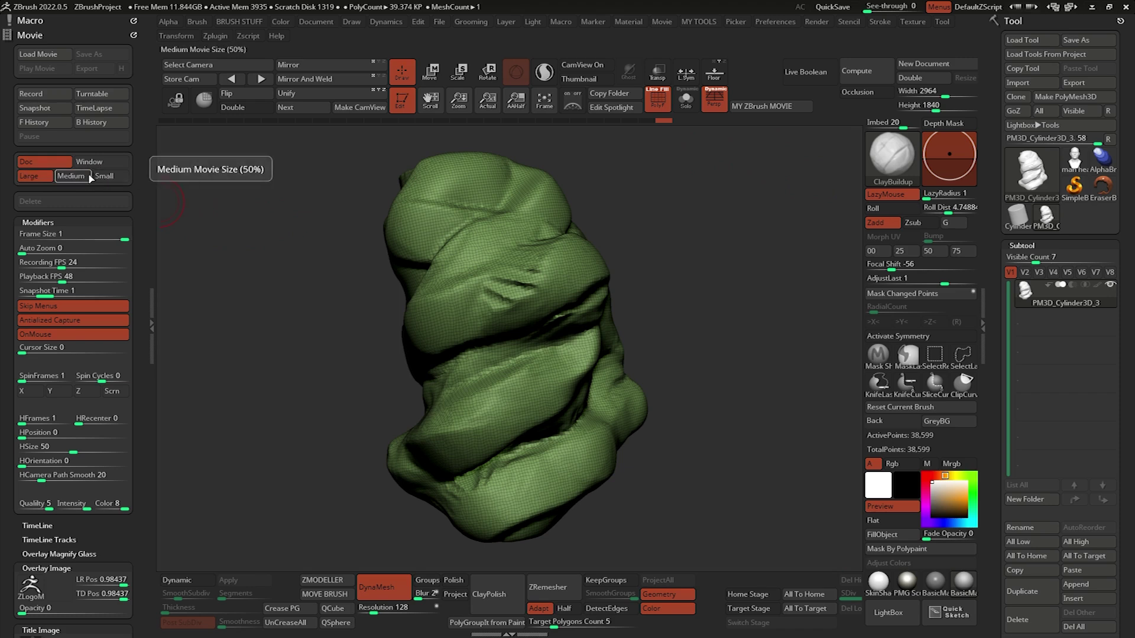
{"action": "left_click", "coordinate": [166, 120]}
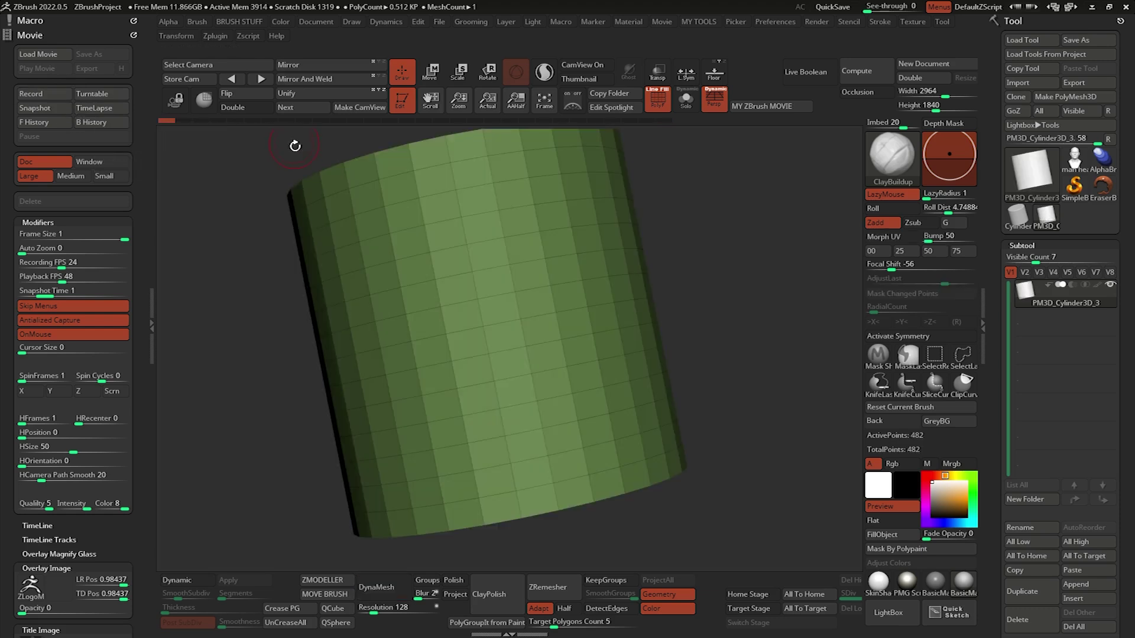
{"action": "left_click", "coordinate": [662, 120]}
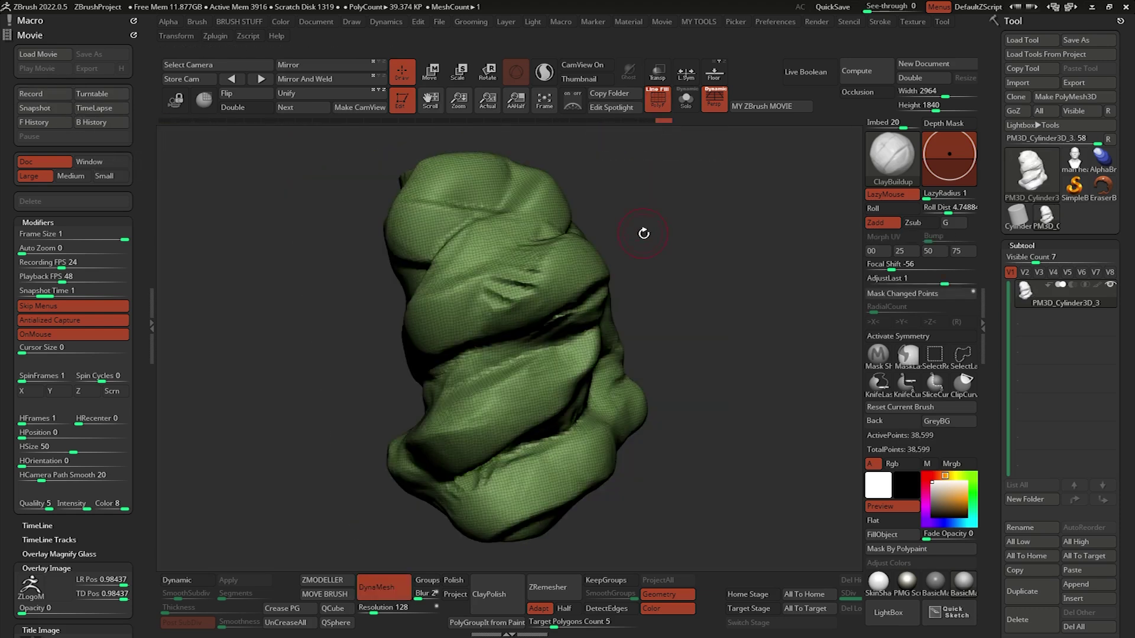
{"action": "mouse_move", "coordinate": [644, 233]}
{"action": "left_mouse_down"}
{"action": "mouse_move", "coordinate": [638, 220]}
{"action": "mouse_move", "coordinate": [658, 208]}
{"action": "mouse_move", "coordinate": [671, 232]}
{"action": "mouse_move", "coordinate": [685, 233]}
{"action": "mouse_move", "coordinate": [552, 213]}
{"action": "left_mouse_up"}
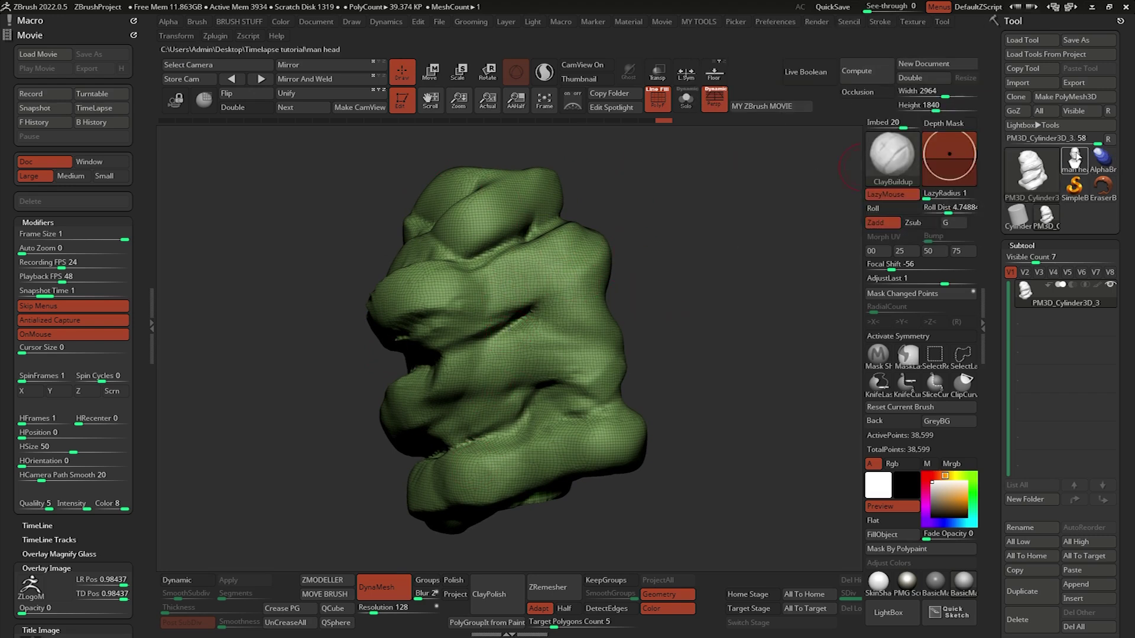
{"action": "left_click", "coordinate": [164, 120]}
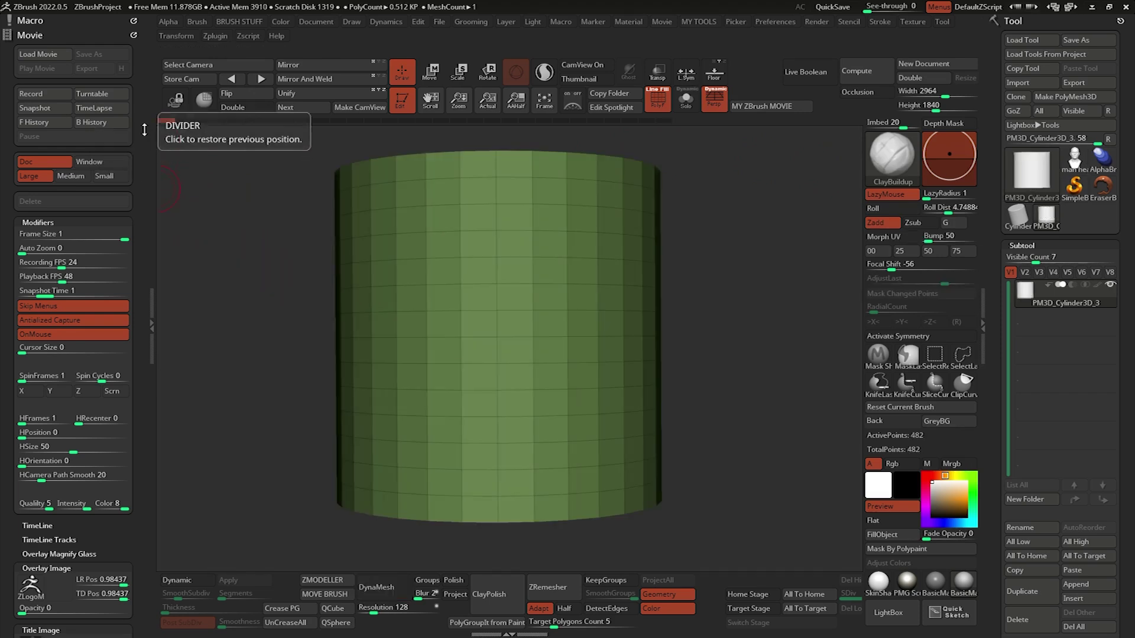
{"action": "left_click", "coordinate": [47, 125]}
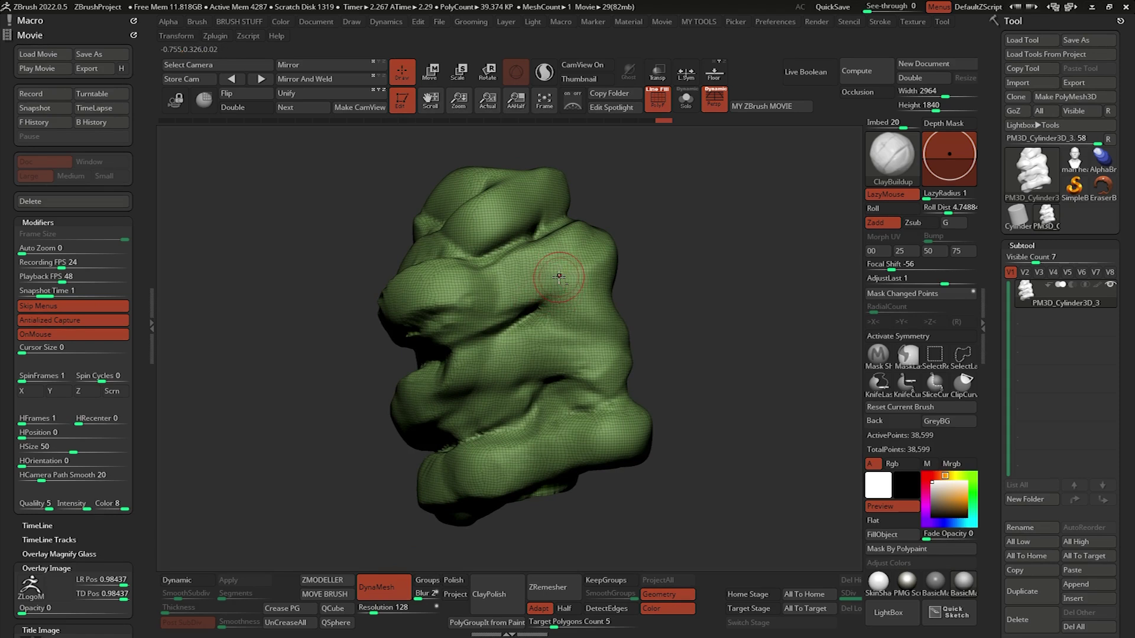
Export the movie at highest quality as ZBrush Movie.mpg in the Timelapse tutorial folder, replacing the existing file
{"action": "right_click_drag", "start_coordinate": [560, 277], "coordinate": [563, 324], "text": "alt"}
{"action": "key", "text": "f"}
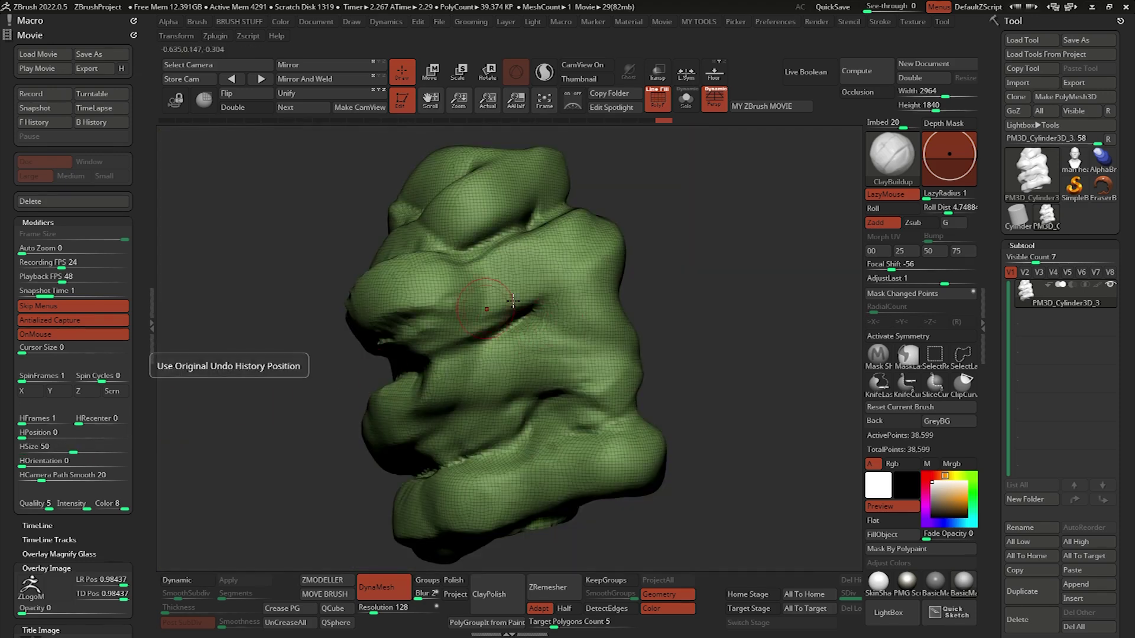
{"action": "left_click_drag", "start_coordinate": [340, 307], "coordinate": [567, 283]}
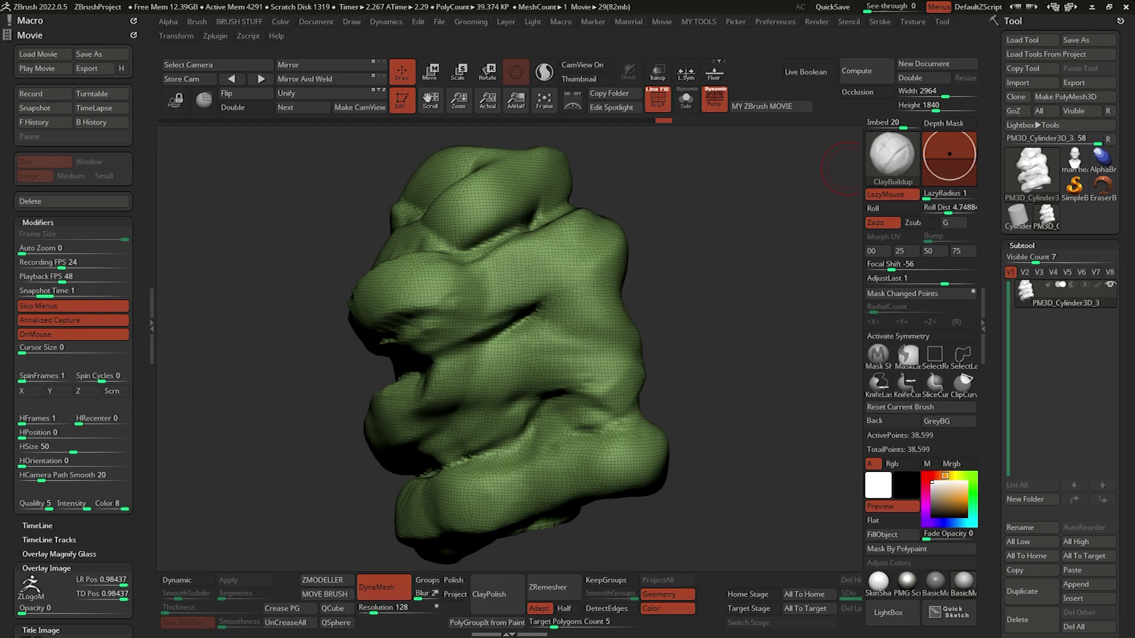
{"action": "left_click", "coordinate": [122, 69]}
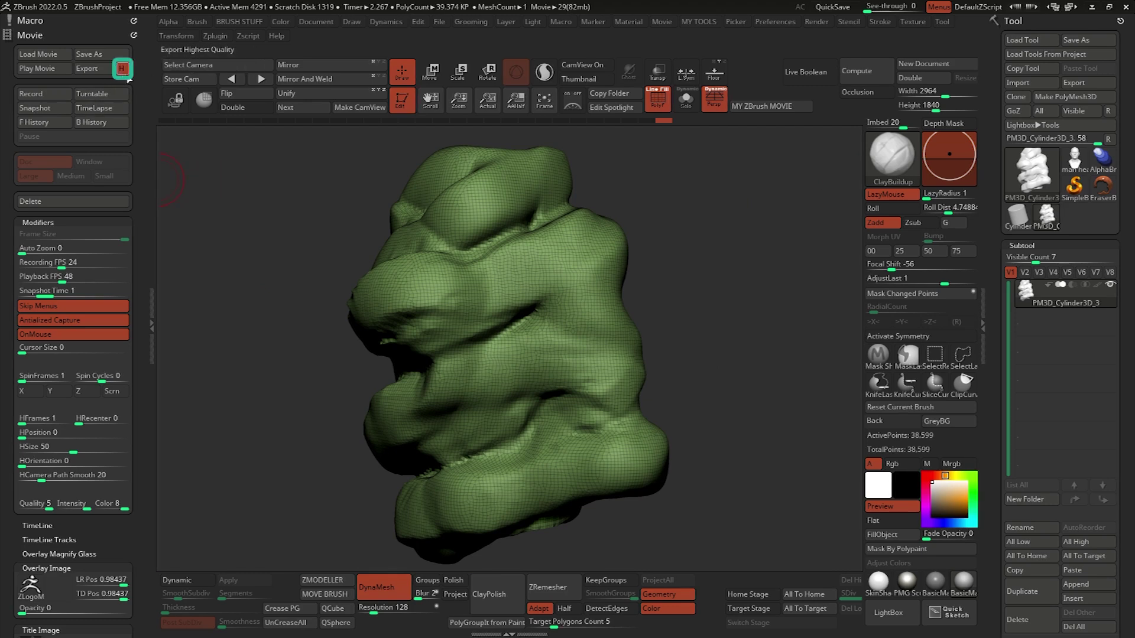
{"action": "left_click", "coordinate": [92, 68]}
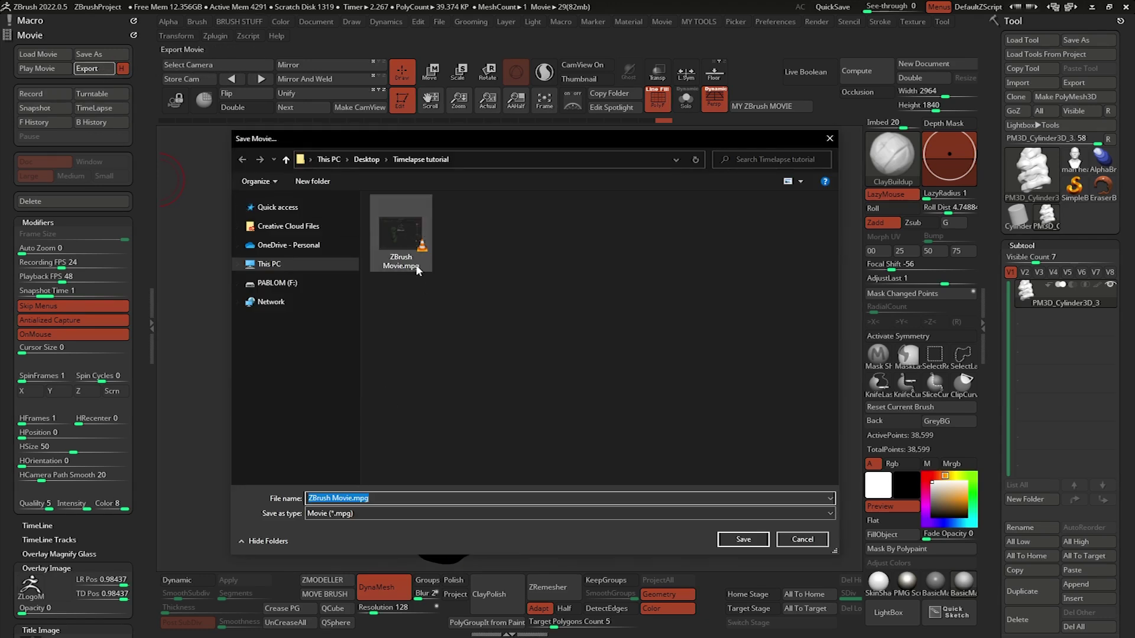
{"action": "left_click", "coordinate": [400, 237]}
{"action": "left_click", "coordinate": [744, 540]}
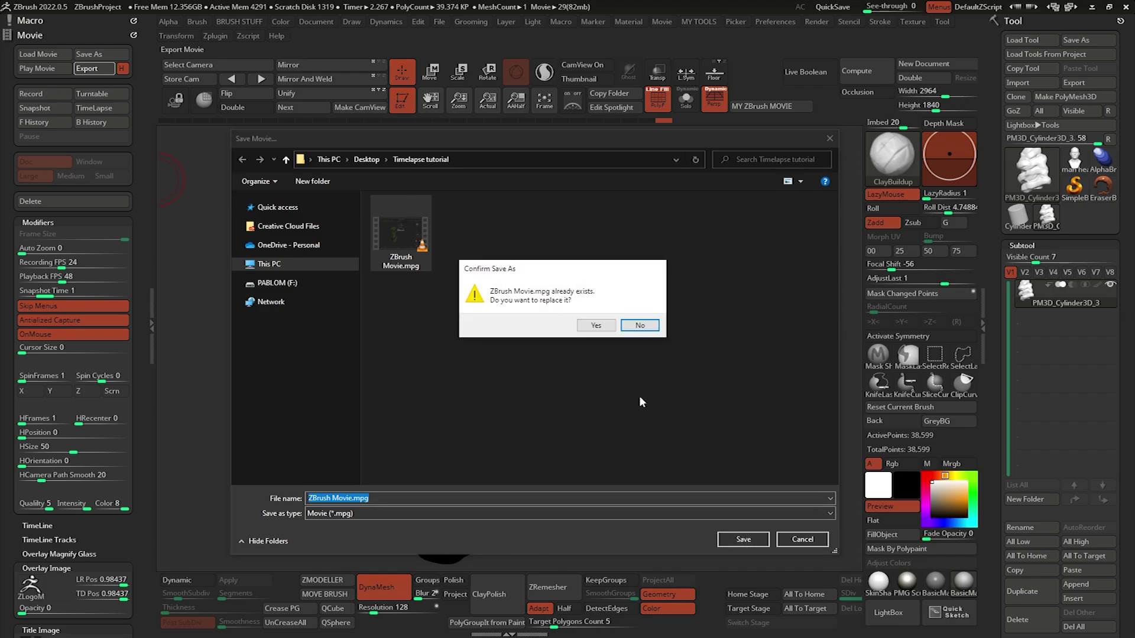
{"action": "left_click", "coordinate": [601, 328]}
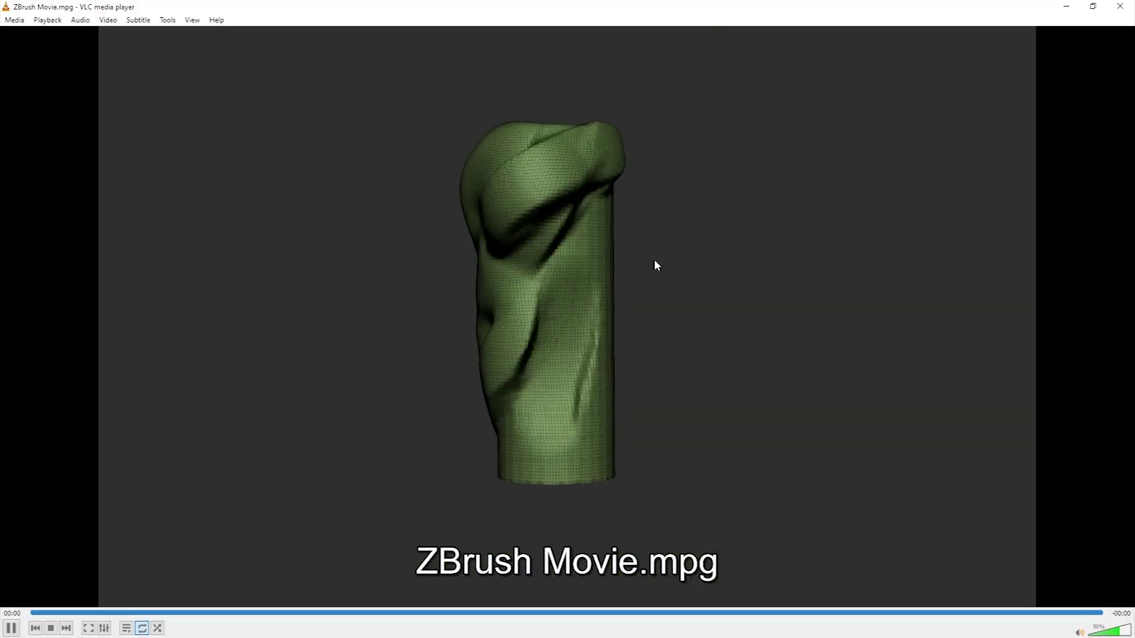
Review the exported ZBrush Movie.mpg in VLC media player, pausing and resuming playback, and close the player
{"action": "key", "text": "space"}
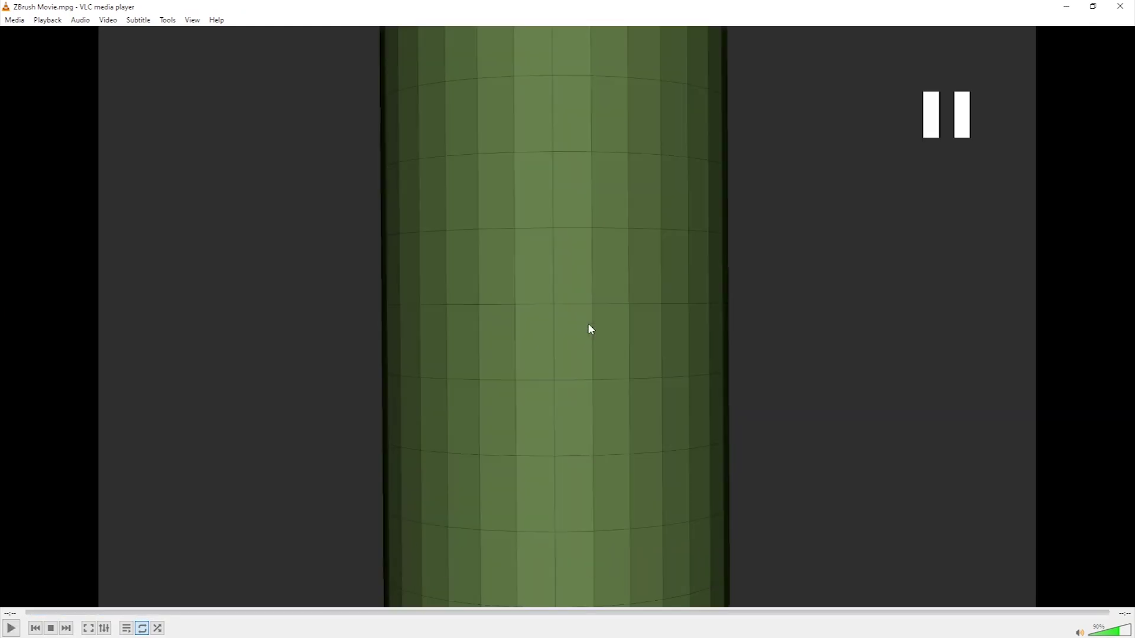
{"action": "key", "text": "space"}
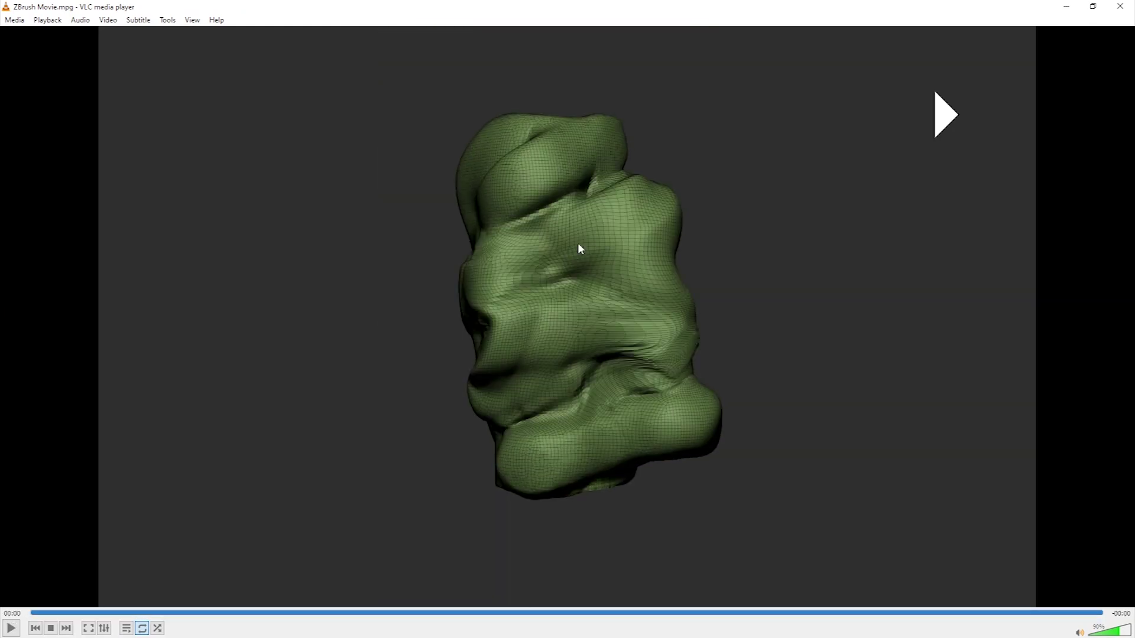
{"action": "key", "text": "space"}
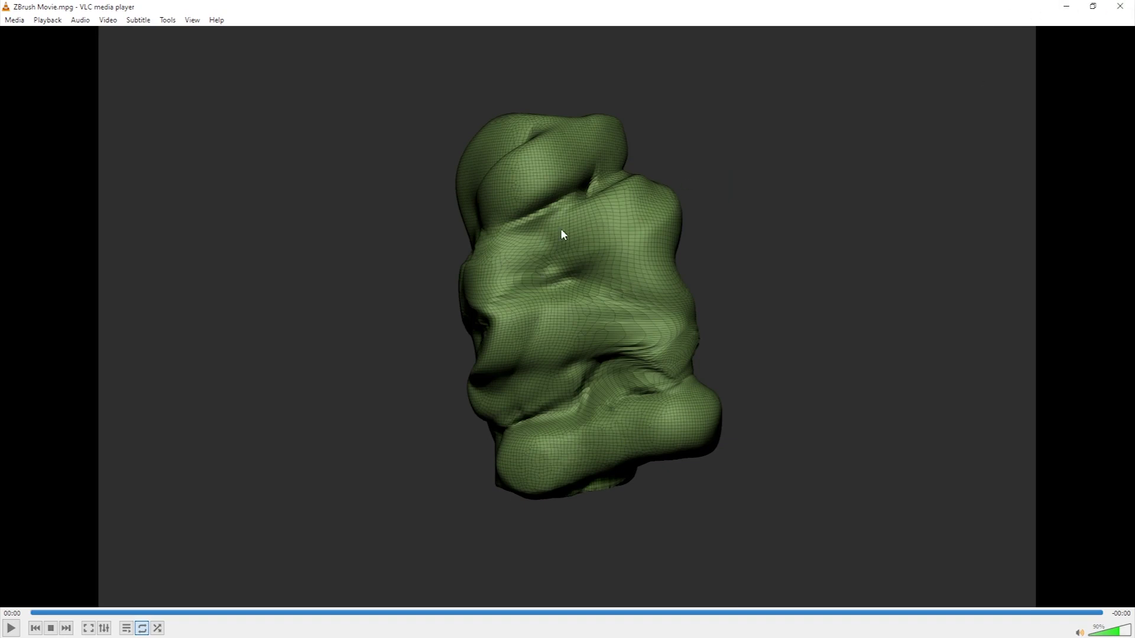
{"action": "left_click", "coordinate": [1120, 8]}
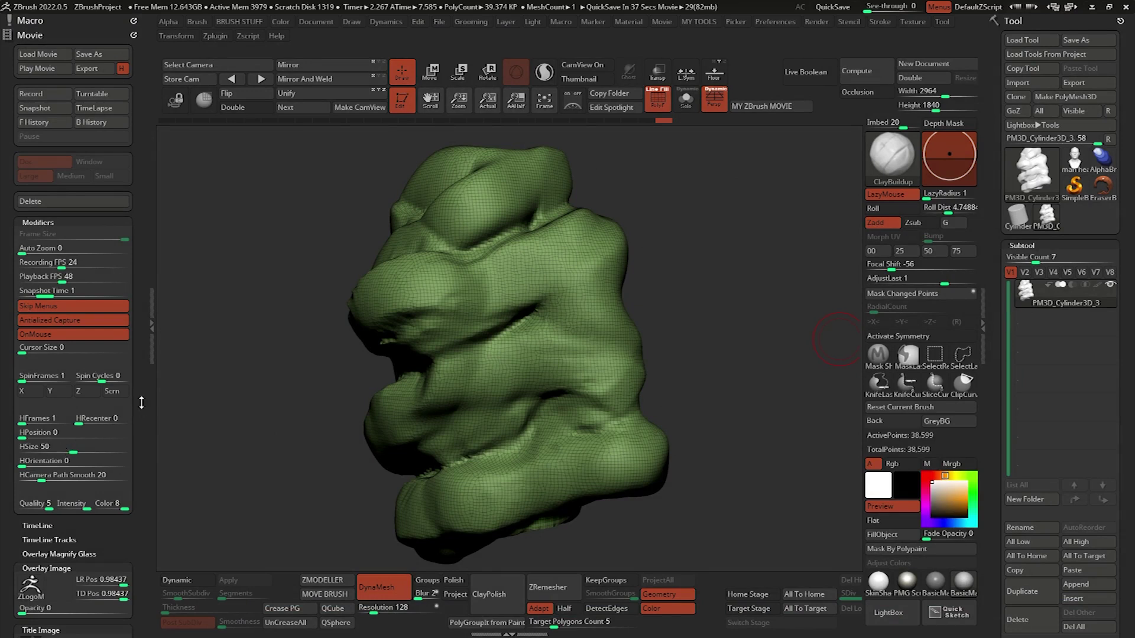
Discard the current history movie from memory without saving it
{"action": "scroll", "coordinate": [142, 402], "scroll_direction": "down", "scroll_amount": 2}
{"action": "left_click", "coordinate": [29, 201]}
{"action": "left_click", "coordinate": [578, 366]}
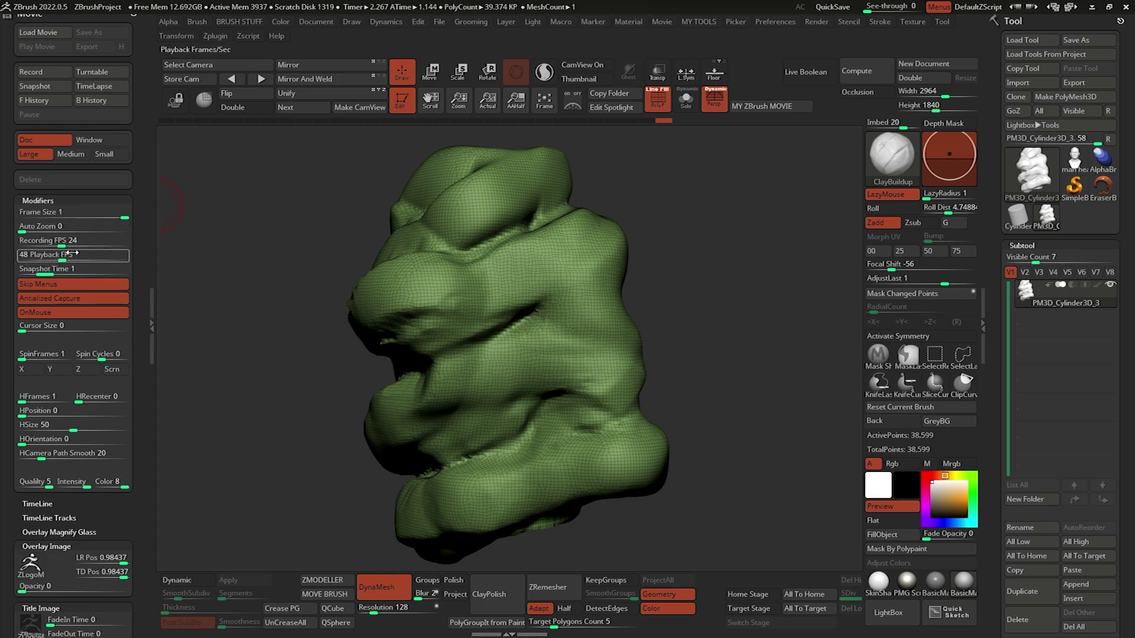
Set the movie's SpinFrames to 180 and Spin Cycles to 4, with Y as the spin axis
{"action": "left_click", "coordinate": [32, 354]}
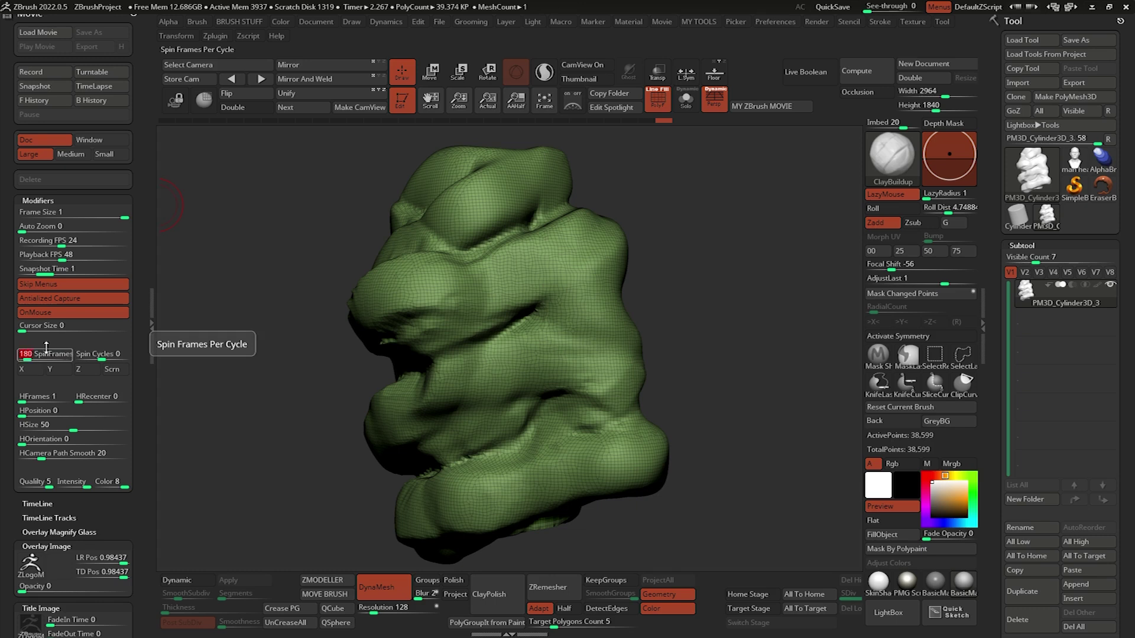
{"action": "type", "text": "180"}
{"action": "left_click", "coordinate": [99, 353]}
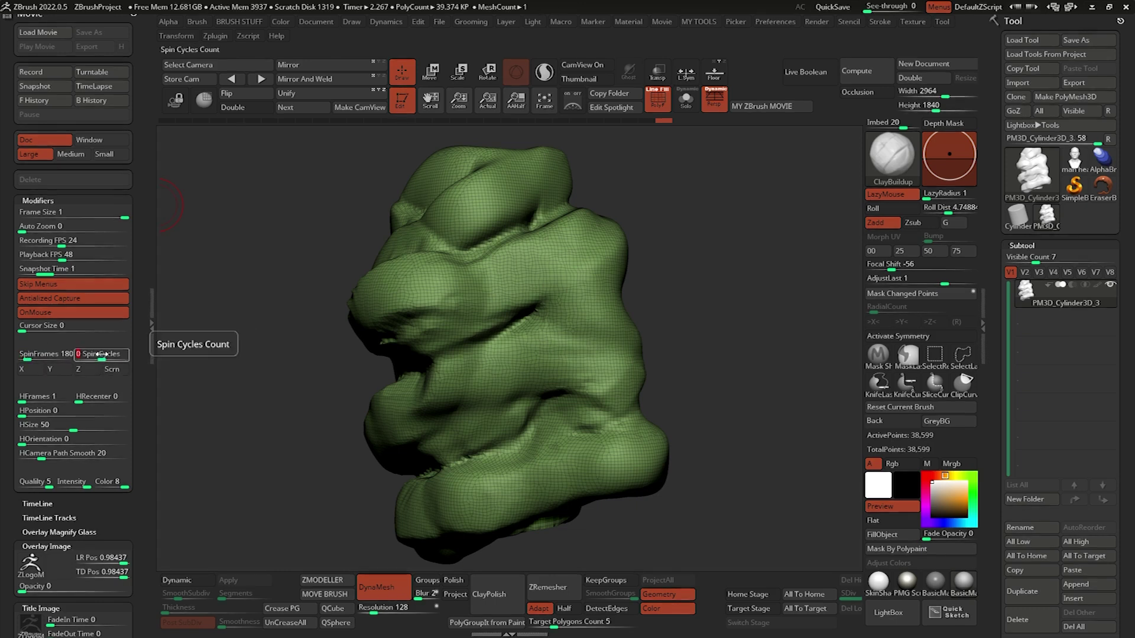
{"action": "type", "text": "4"}
{"action": "key", "text": "Return"}
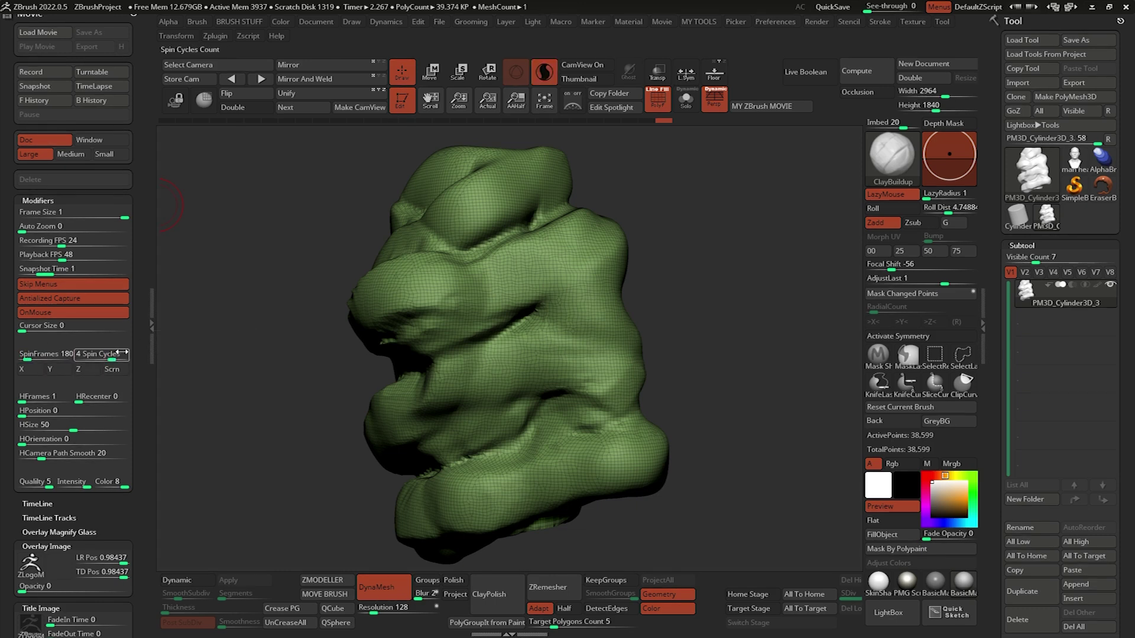
{"action": "left_click", "coordinate": [58, 368]}
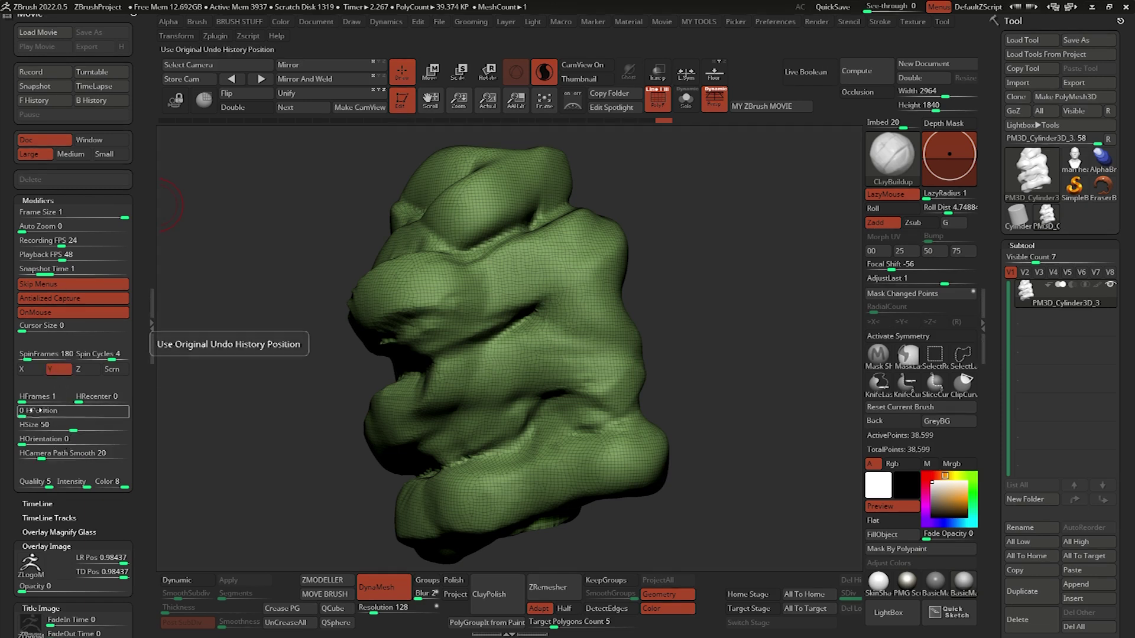
Set the movie modifiers HPosition to 49 and HOrientation to 36
{"action": "type", "text": "49"}
{"action": "left_click", "coordinate": [52, 440]}
{"action": "type", "text": "28"}
{"action": "key", "text": "Return"}
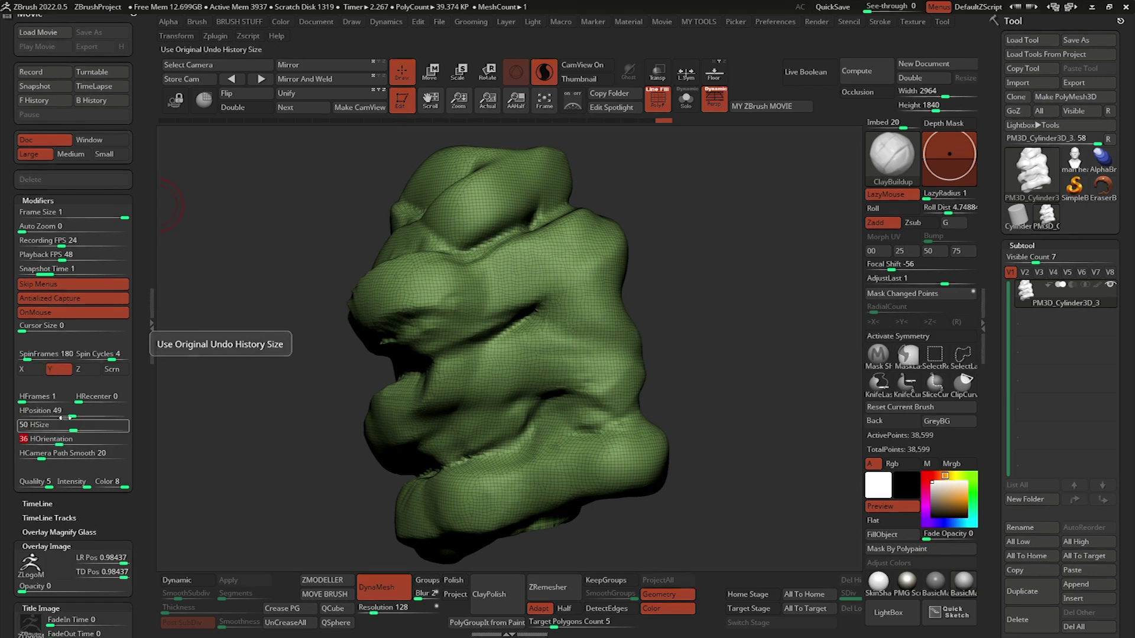
Set the title image's FadeIn Time to 1.50793 and FadeOut Time to 3.65079, and the overlay image's Opacity to 0.50574
{"action": "scroll", "coordinate": [65, 382], "scroll_direction": "down", "scroll_amount": 2}
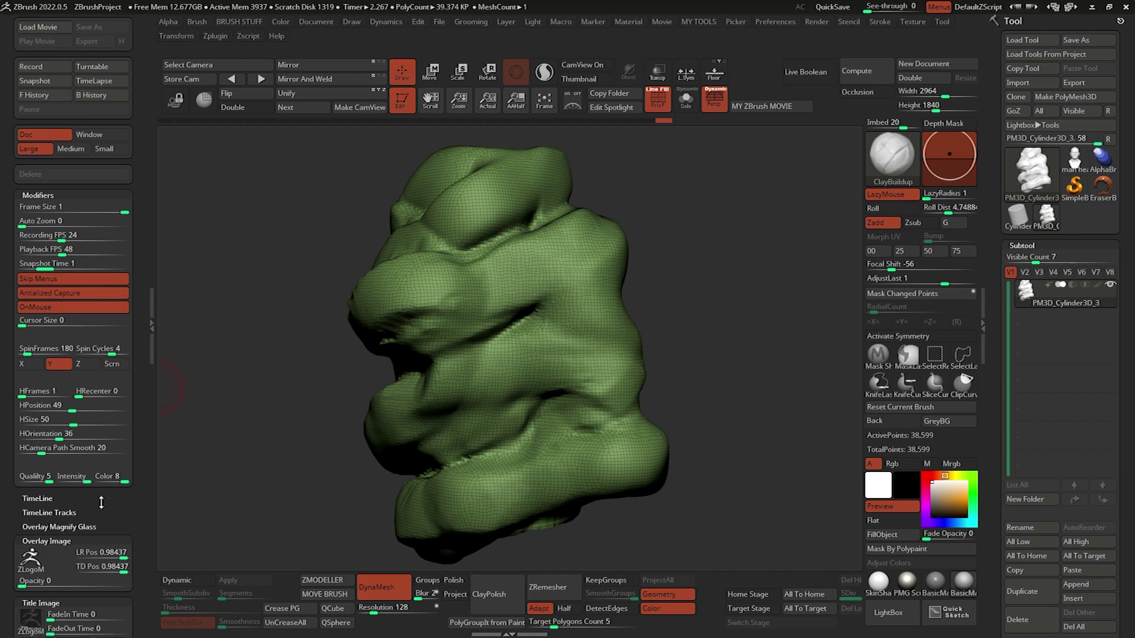
{"action": "left_click", "coordinate": [59, 562]}
{"action": "left_click", "coordinate": [77, 581]}
{"action": "left_click_drag", "start_coordinate": [77, 581], "coordinate": [82, 581]}
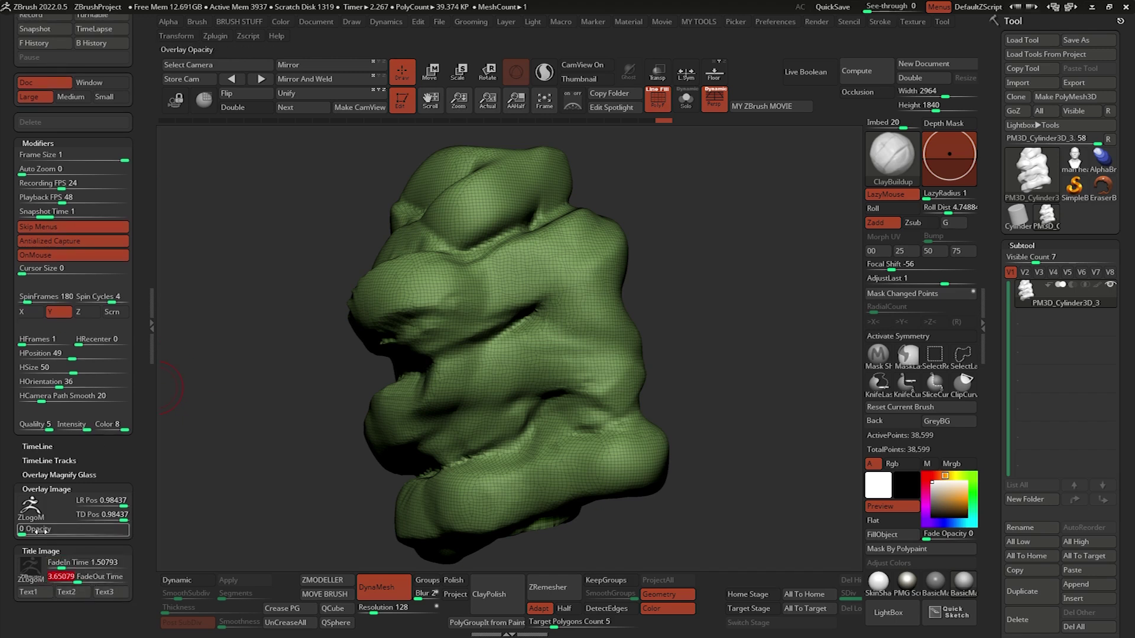
{"action": "left_click_drag", "start_coordinate": [24, 529], "coordinate": [74, 529]}
{"action": "left_click", "coordinate": [105, 559]}
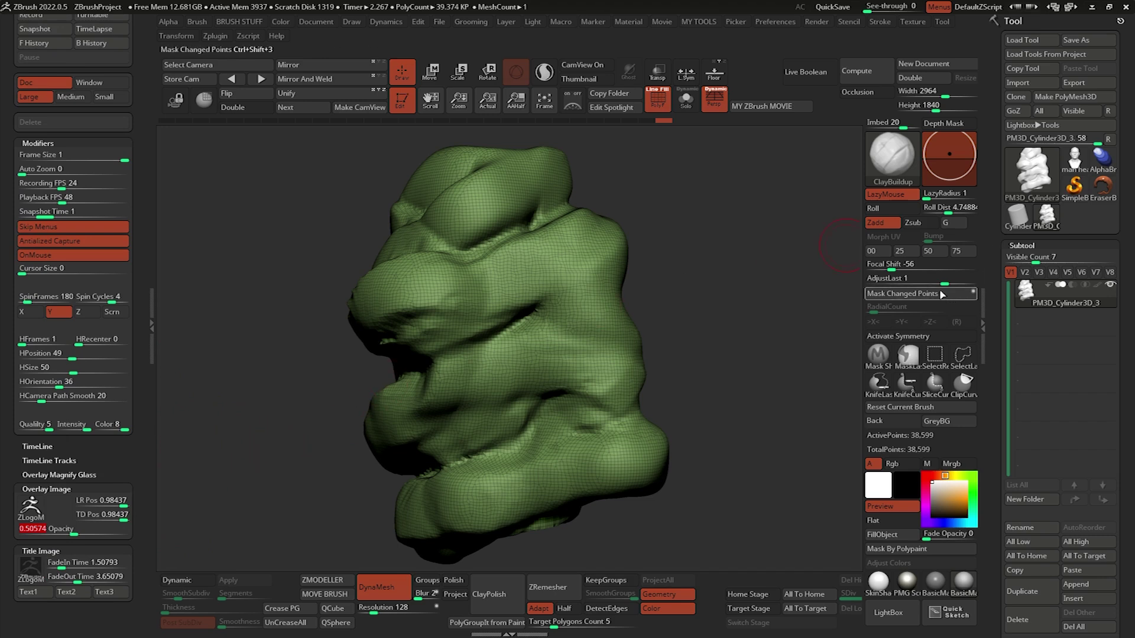
Switch to the man head tool, set the camera's focal length to 85 mm and frame the head smaller in the canvas
{"action": "left_click", "coordinate": [1075, 160]}
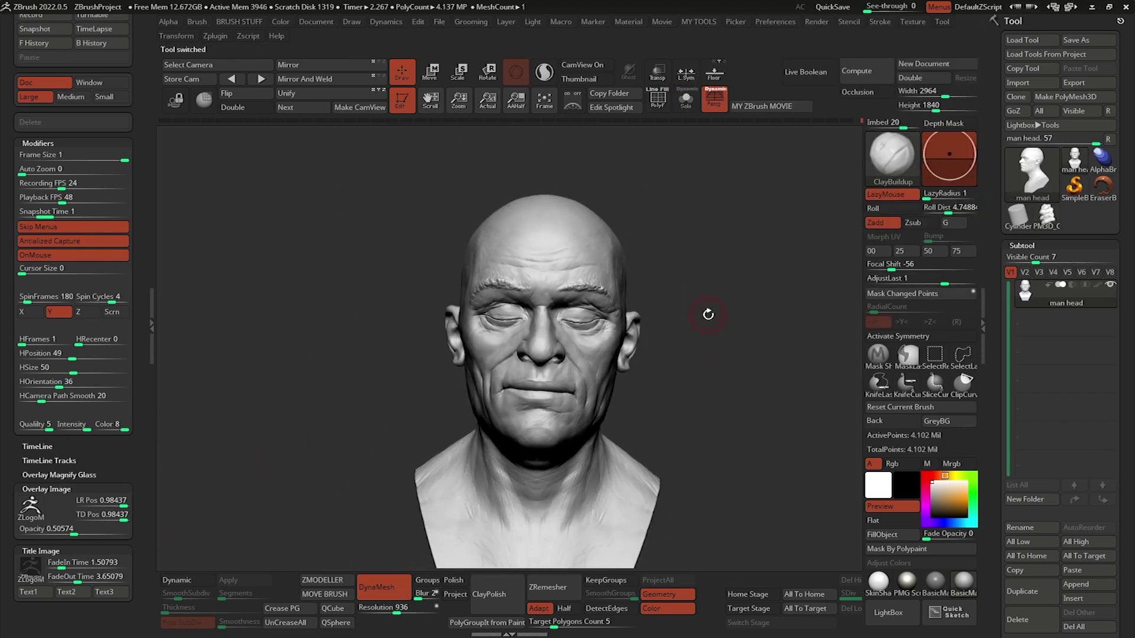
{"action": "mouse_move", "coordinate": [679, 283]}
{"action": "left_mouse_down"}
{"action": "mouse_move", "coordinate": [638, 246]}
{"action": "mouse_move", "coordinate": [648, 233]}
{"action": "left_mouse_up"}
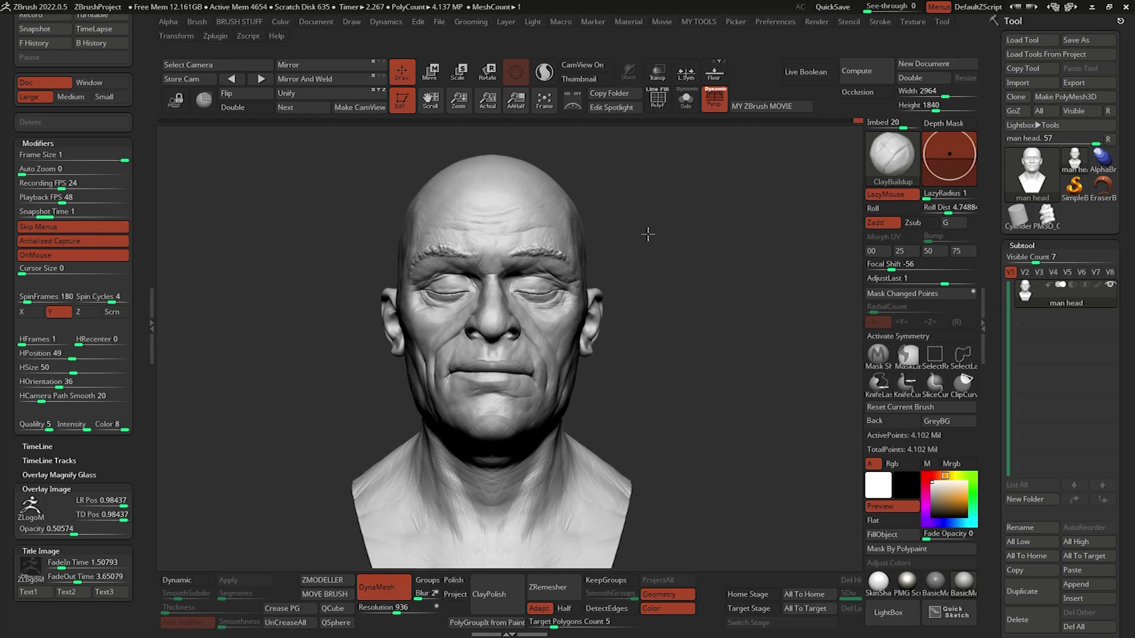
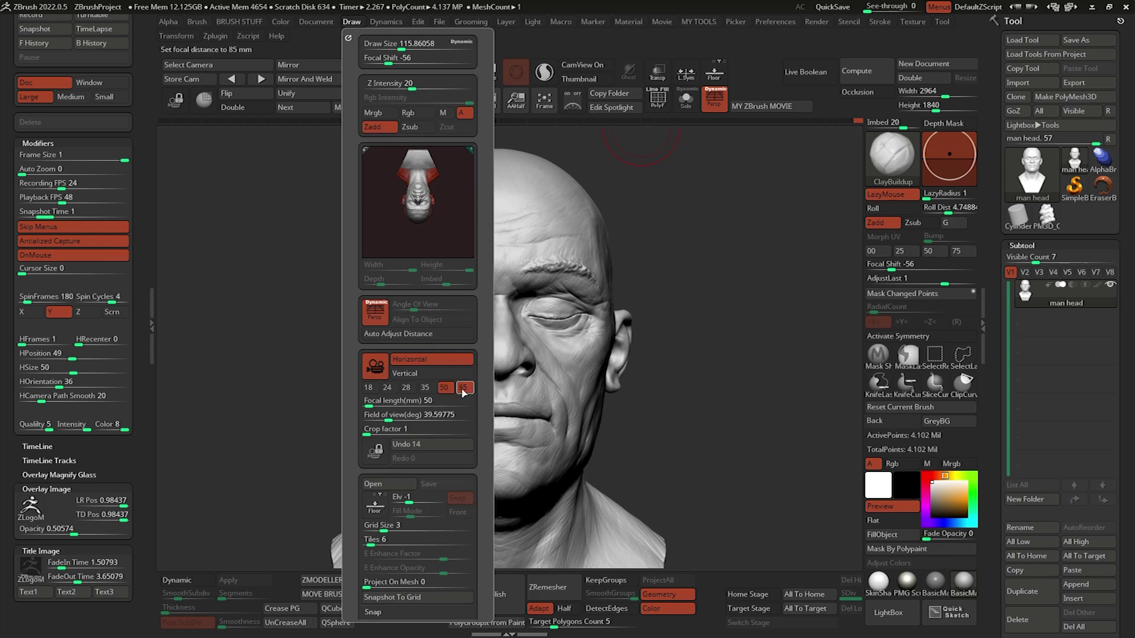
{"action": "left_click", "coordinate": [463, 388]}
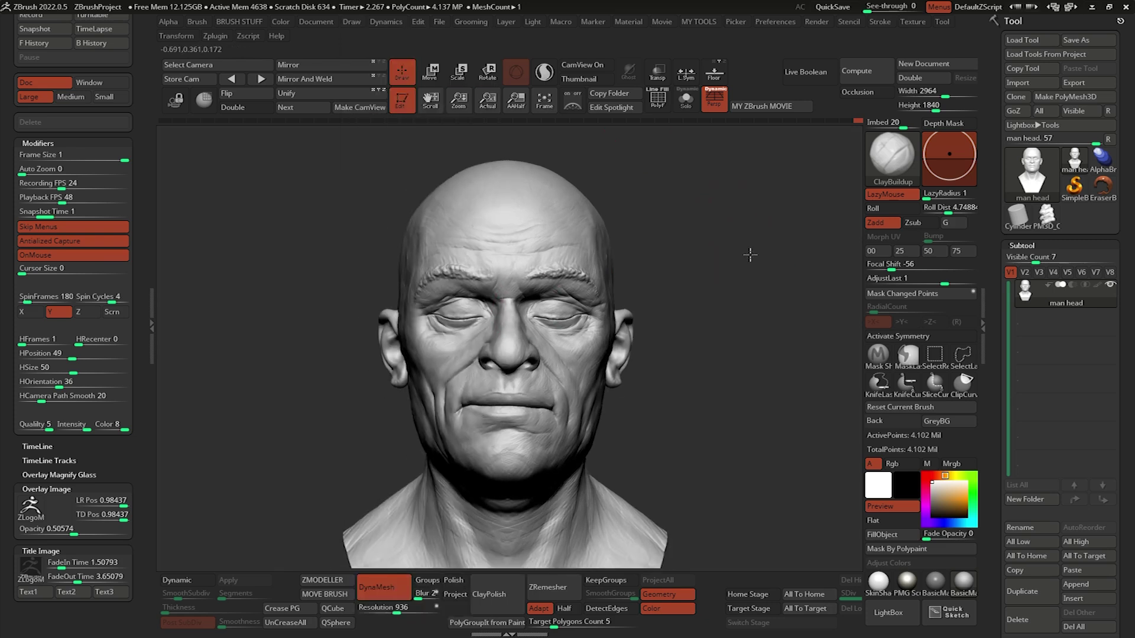
{"action": "left_click_drag", "start_coordinate": [772, 273], "coordinate": [772, 279]}
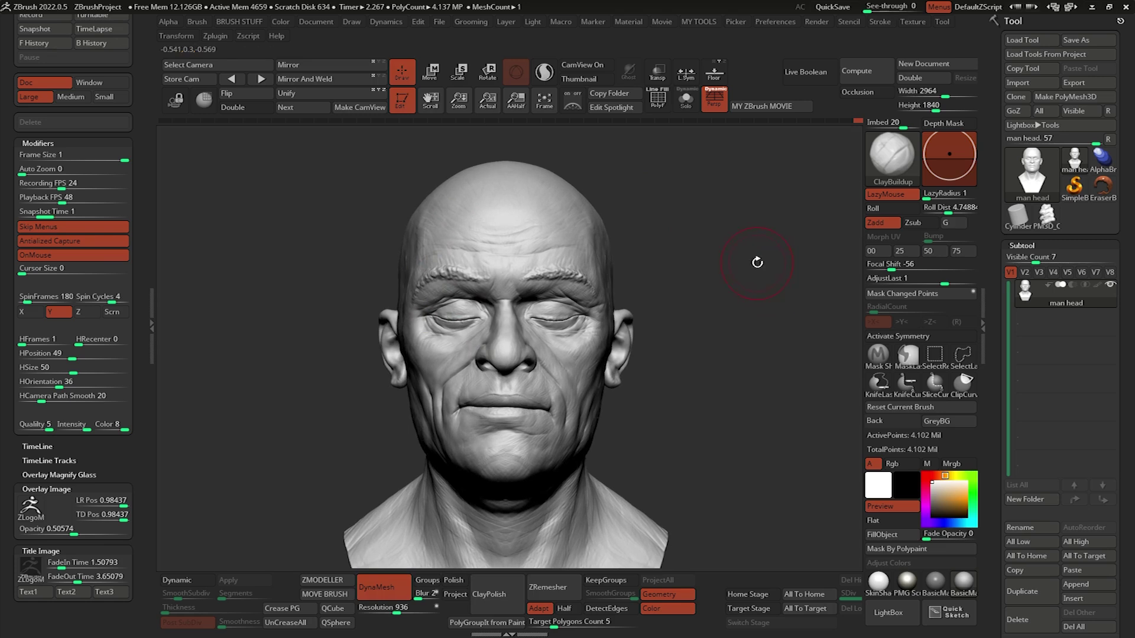
{"action": "left_click_drag", "start_coordinate": [459, 100], "coordinate": [458, 107]}
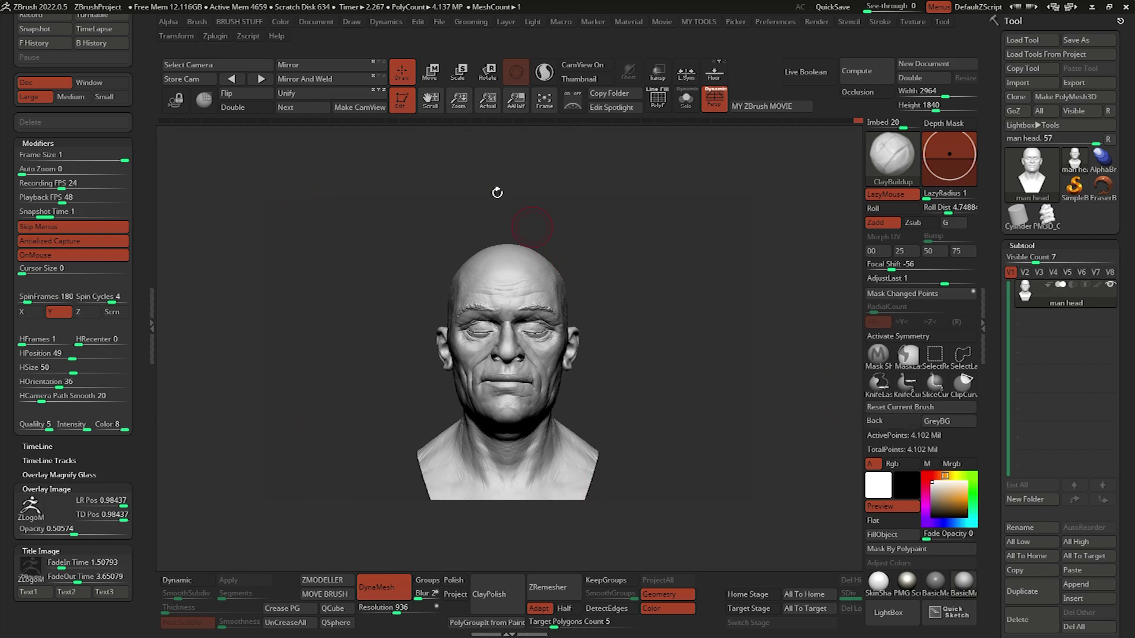
Set the document background color to a dark grey sampled from around the canvas, with the head framed larger inside it
{"action": "left_click", "coordinate": [314, 24]}
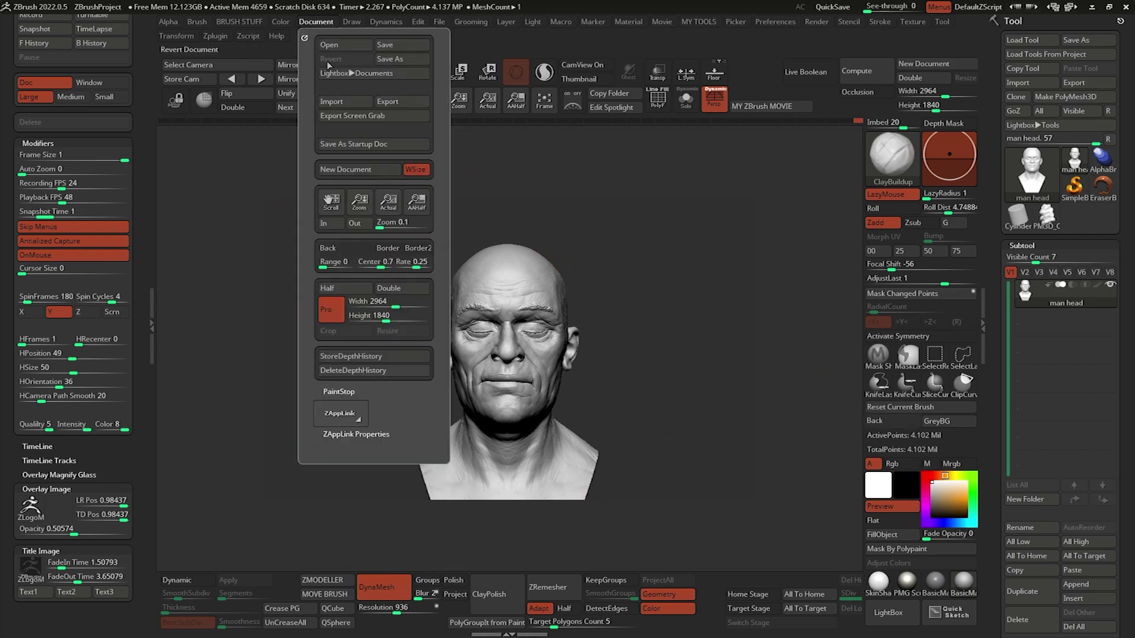
{"action": "left_click_drag", "start_coordinate": [359, 201], "coordinate": [359, 195]}
{"action": "left_click_drag", "start_coordinate": [361, 255], "coordinate": [470, 299]}
{"action": "mouse_move", "coordinate": [591, 238]}
{"action": "left_mouse_down"}
{"action": "mouse_move", "coordinate": [640, 261]}
{"action": "mouse_move", "coordinate": [665, 261]}
{"action": "mouse_move", "coordinate": [666, 248]}
{"action": "mouse_move", "coordinate": [684, 258]}
{"action": "left_mouse_up"}
{"action": "key", "text": "space"}
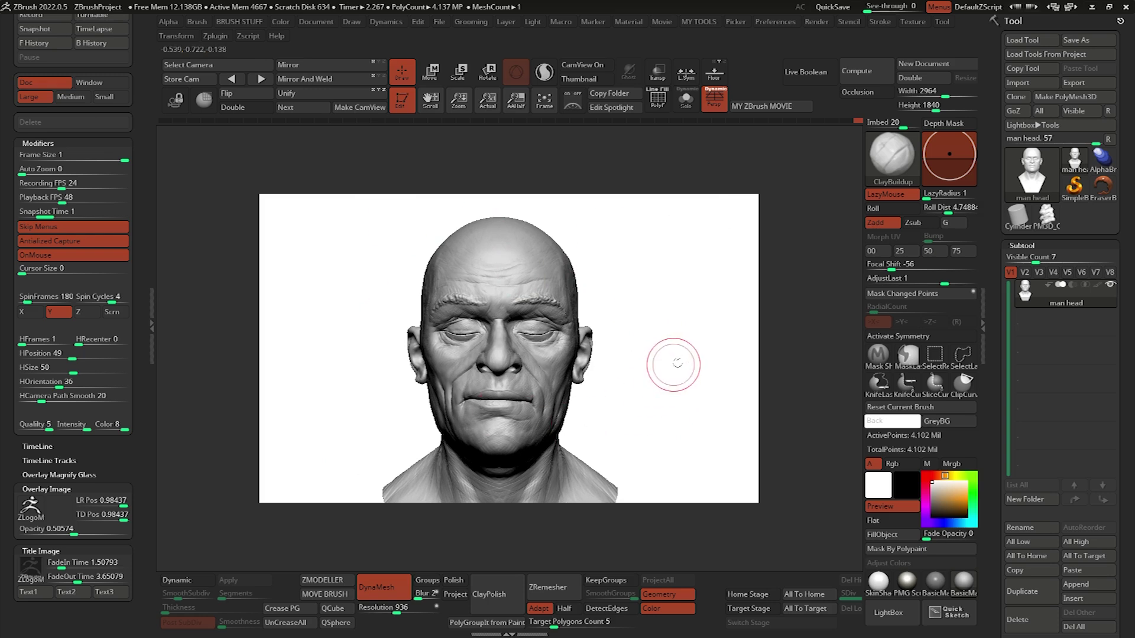
{"action": "mouse_move", "coordinate": [672, 355]}
{"action": "left_mouse_down"}
{"action": "mouse_move", "coordinate": [666, 324]}
{"action": "mouse_move", "coordinate": [510, 354]}
{"action": "mouse_move", "coordinate": [615, 346]}
{"action": "left_mouse_up"}
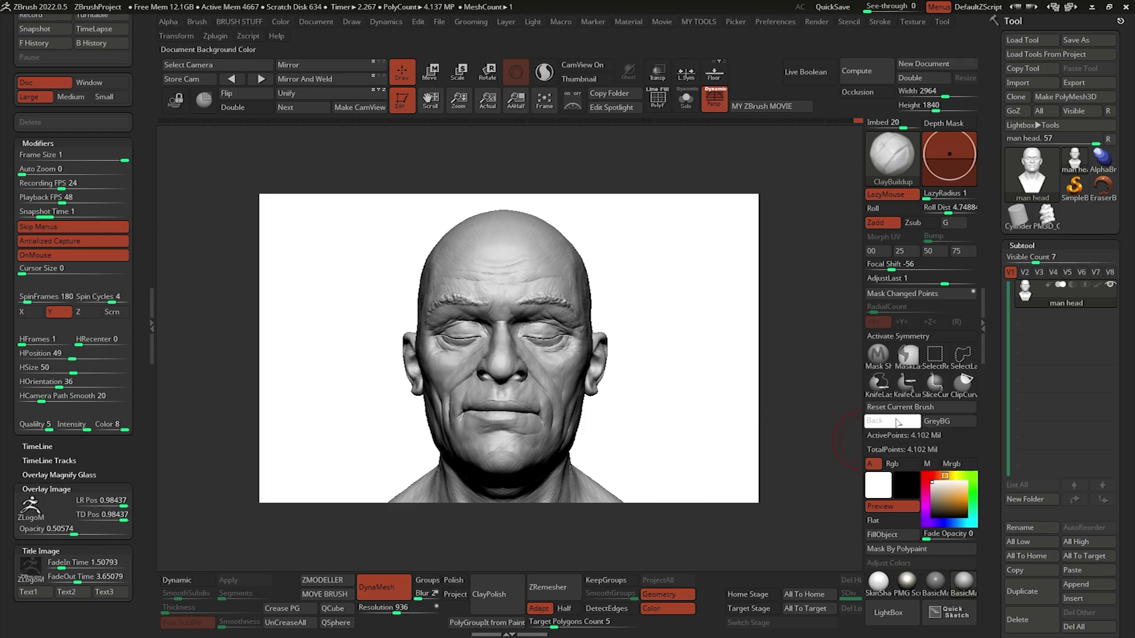
{"action": "left_click_drag", "start_coordinate": [897, 422], "coordinate": [810, 331]}
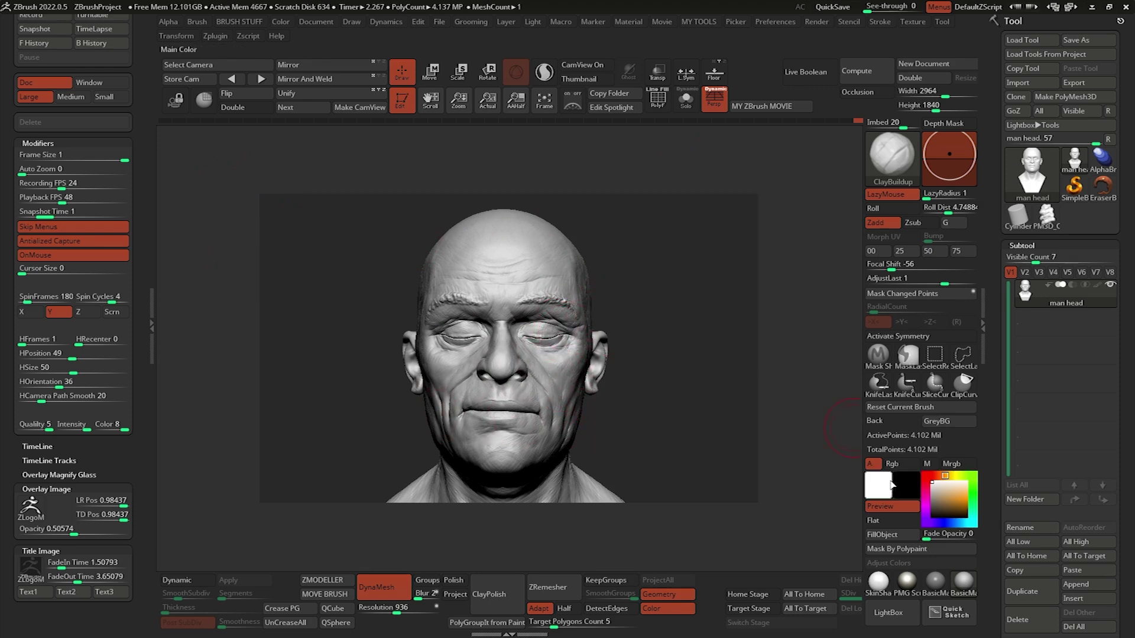
Preview the available materials and tint the head with a pale beige main color
{"action": "mouse_move", "coordinate": [948, 585]}
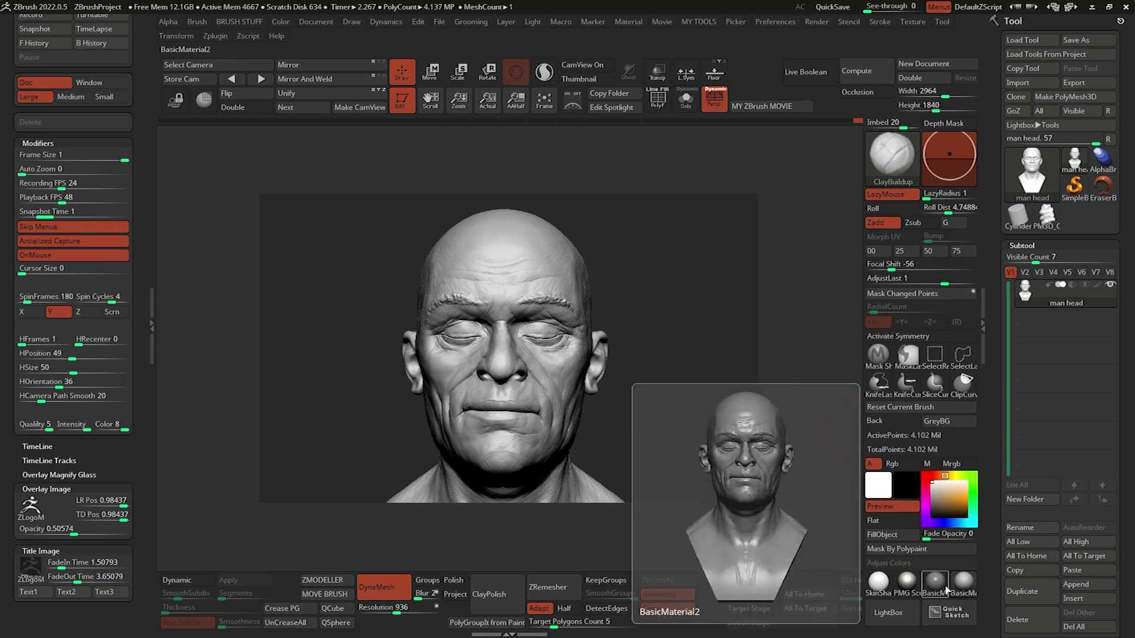
{"action": "left_click", "coordinate": [909, 586]}
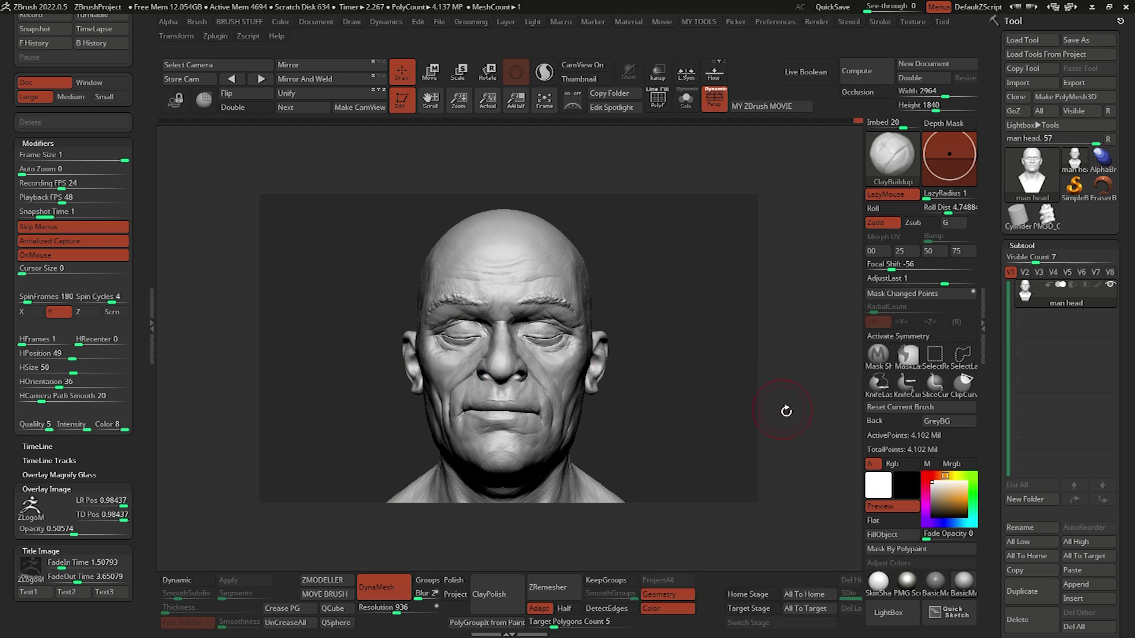
{"action": "left_click", "coordinate": [948, 493]}
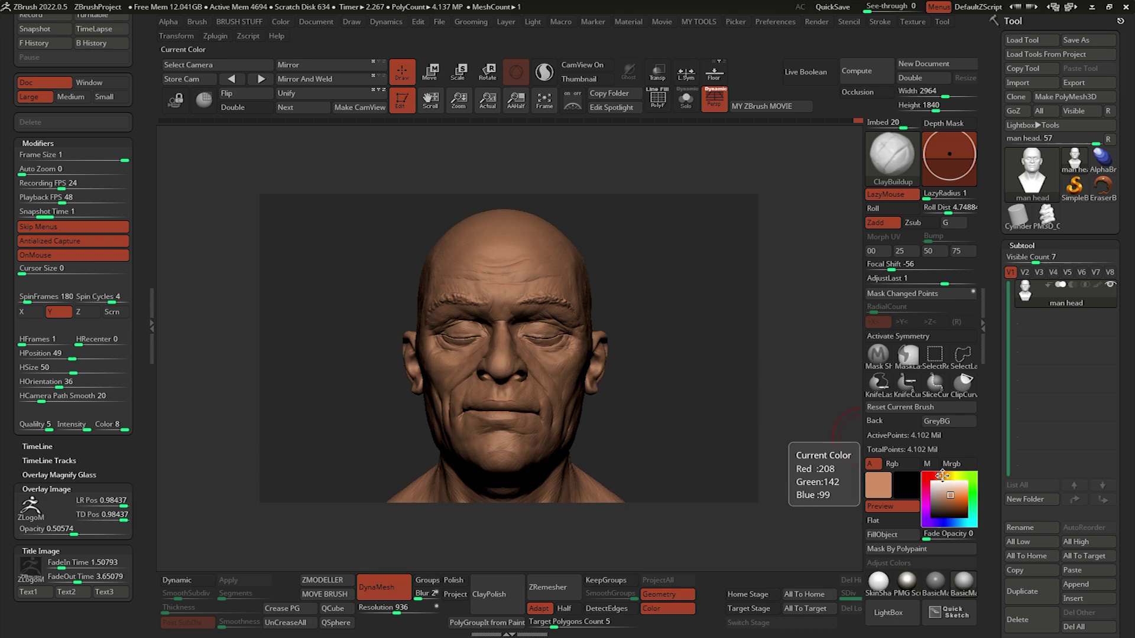
{"action": "left_click", "coordinate": [956, 492]}
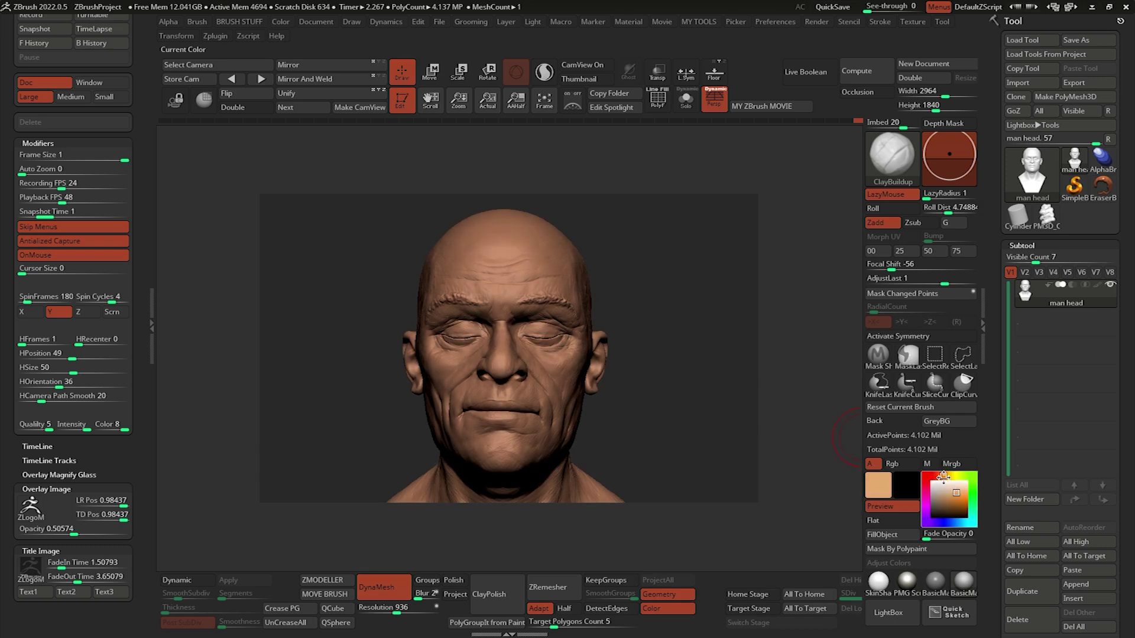
{"action": "left_click", "coordinate": [951, 492]}
{"action": "left_click", "coordinate": [944, 490]}
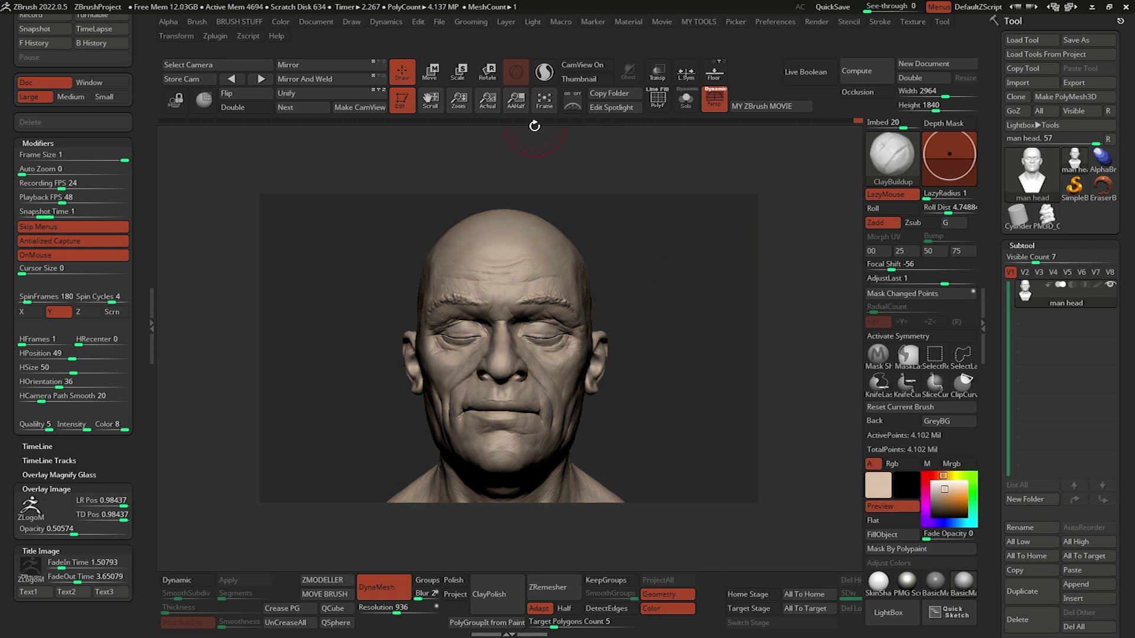
Resize the document to 1920 wide by 1080 high with proportional sizing off, accepting the non-undoable resize
{"action": "left_click", "coordinate": [513, 103]}
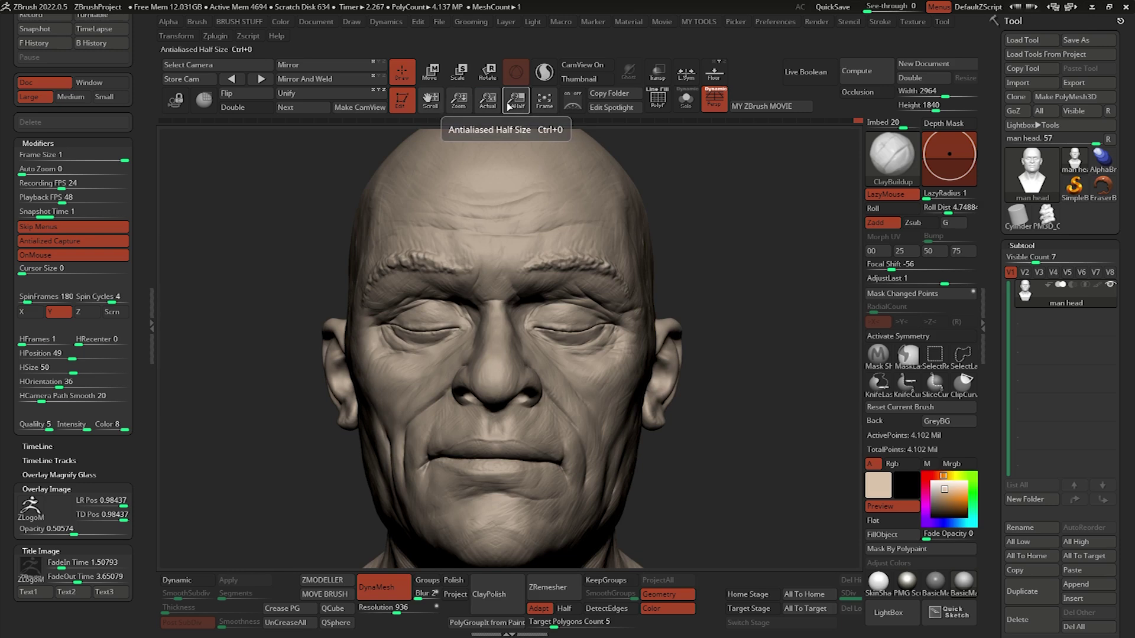
{"action": "left_click", "coordinate": [486, 104]}
{"action": "left_click", "coordinate": [515, 99]}
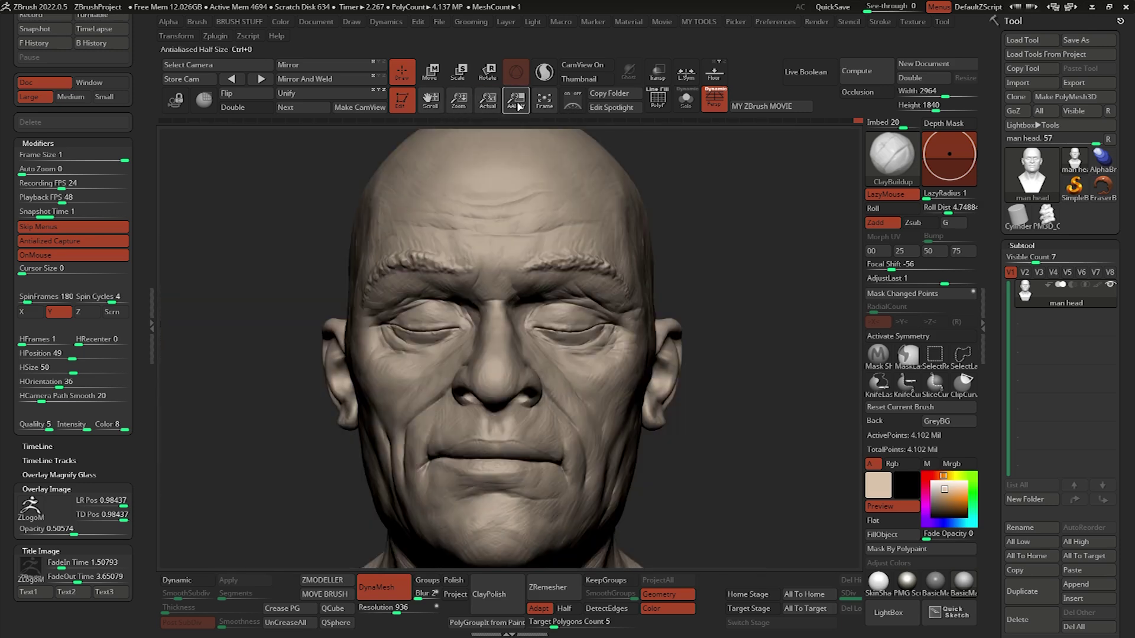
{"action": "left_click", "coordinate": [316, 22]}
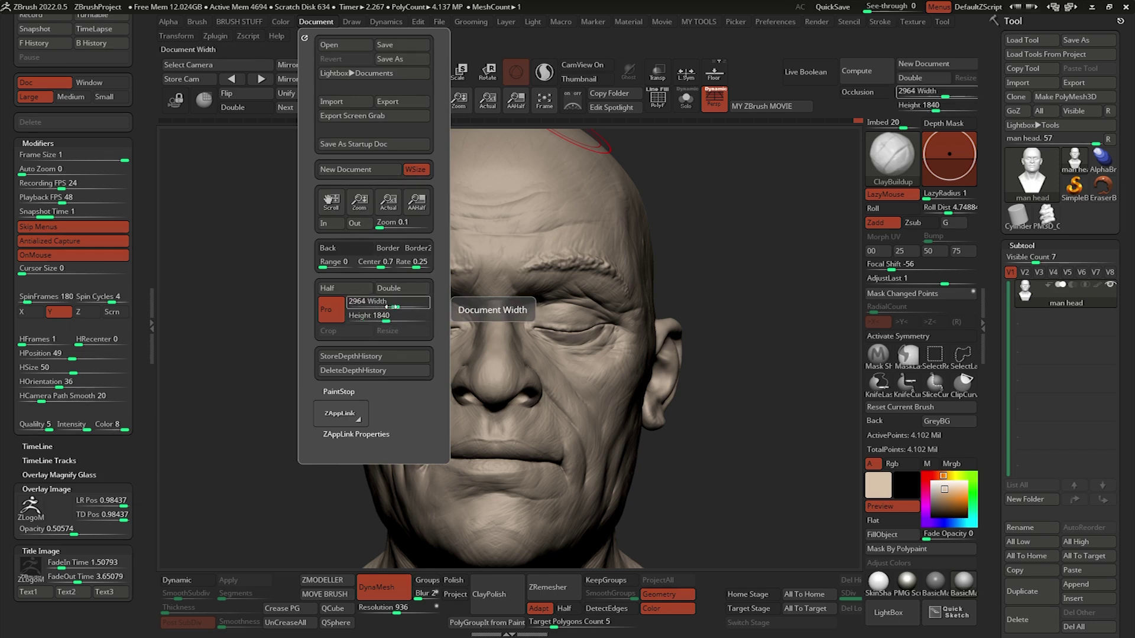
{"action": "left_click", "coordinate": [339, 310]}
{"action": "left_click", "coordinate": [387, 303]}
{"action": "type", "text": "1920"}
{"action": "key", "text": "Tab"}
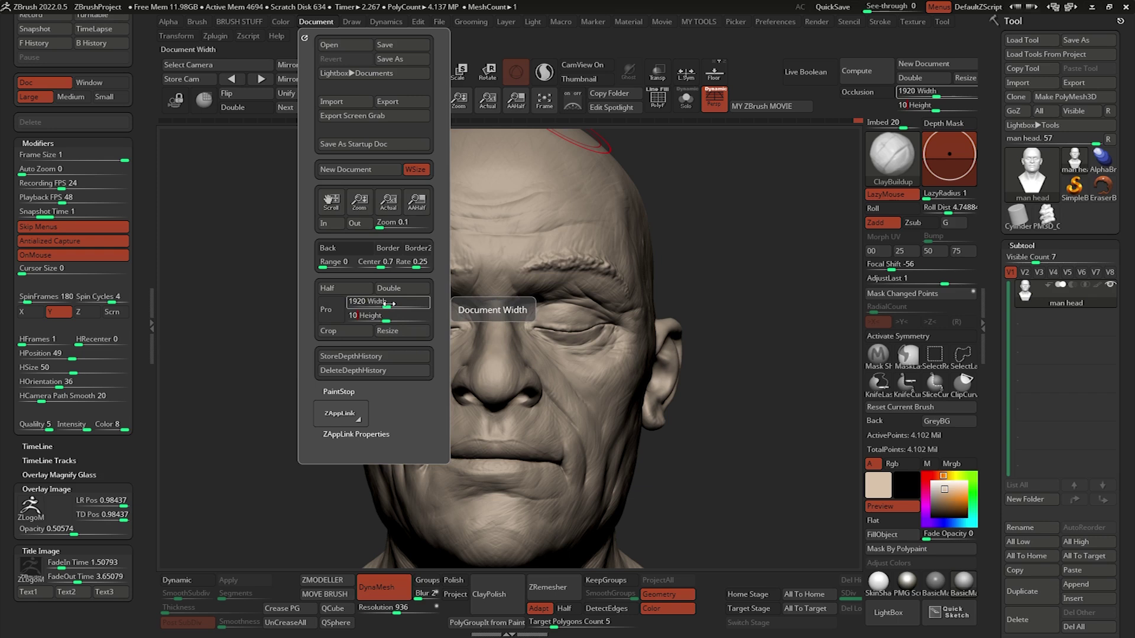
{"action": "type", "text": "1080"}
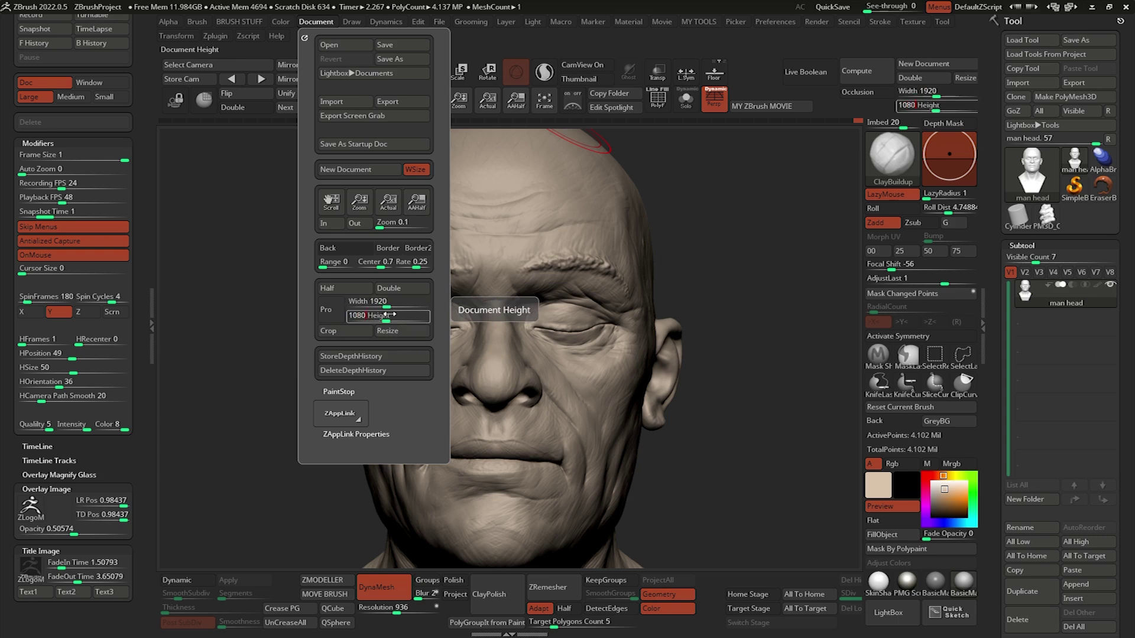
{"action": "key", "text": "Return"}
{"action": "left_click", "coordinate": [404, 330]}
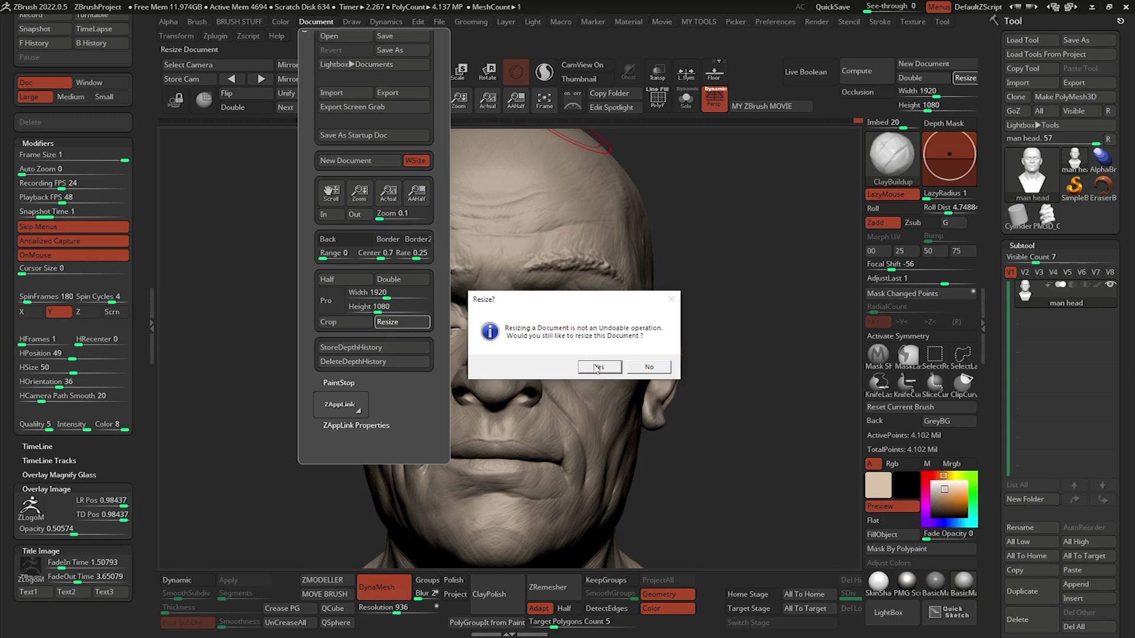
{"action": "left_click", "coordinate": [598, 367]}
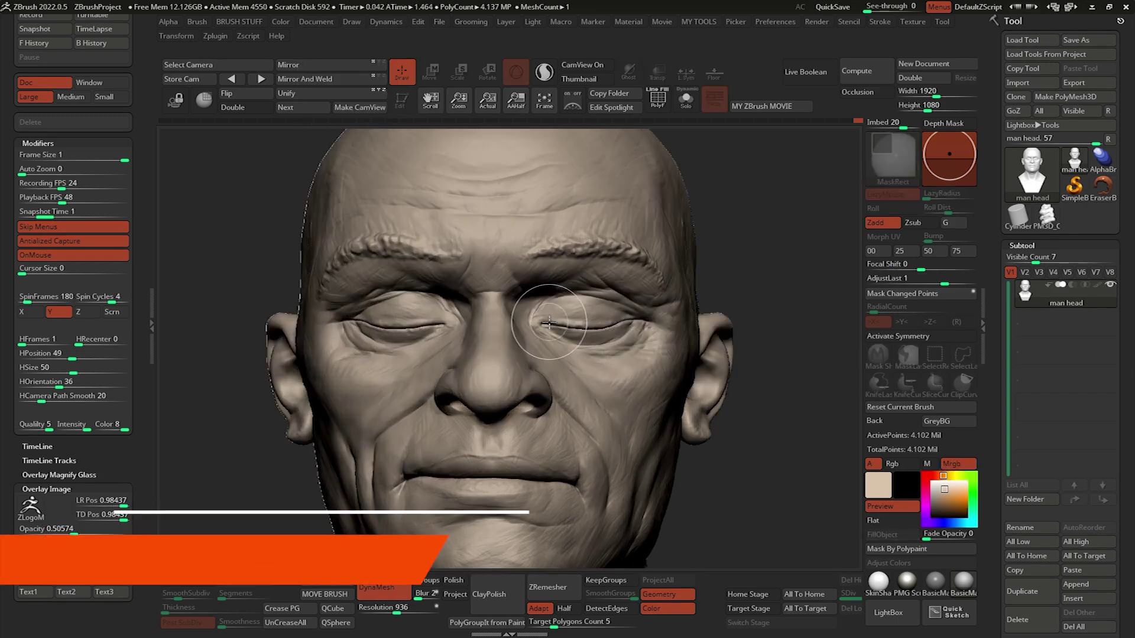
Clear the canvas, redraw the man head on it and put the model back into Edit mode
{"action": "key", "text": "ctrl+n"}
{"action": "mouse_move", "coordinate": [494, 290]}
{"action": "left_mouse_down"}
{"action": "mouse_move", "coordinate": [494, 416]}
{"action": "mouse_move", "coordinate": [569, 376]}
{"action": "mouse_move", "coordinate": [525, 183]}
{"action": "left_mouse_up"}
{"action": "key", "text": "t"}
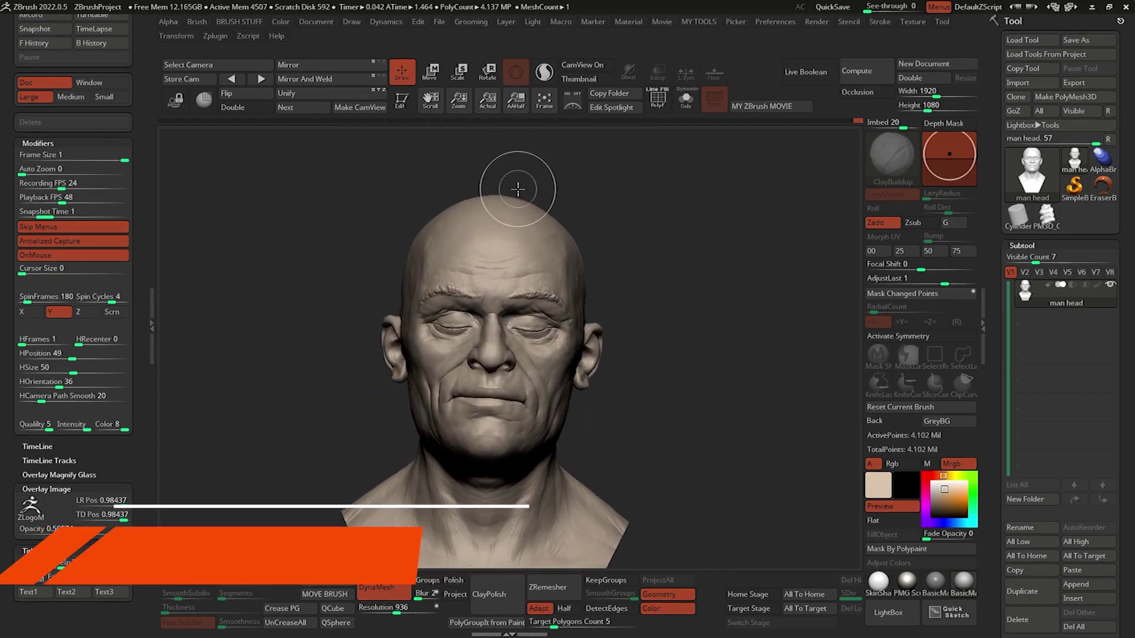
{"action": "key", "text": "t"}
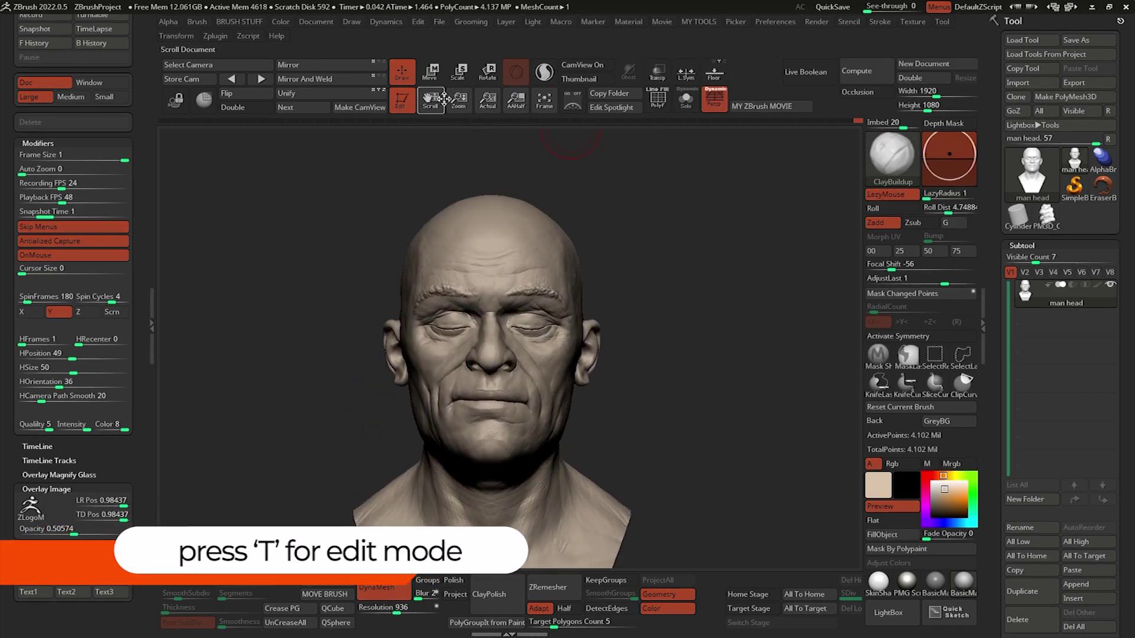
Show the whole document canvas and frame the head larger and centered, with the lower neck reaching the canvas edge
{"action": "left_click_drag", "start_coordinate": [459, 98], "coordinate": [477, 172]}
{"action": "right_click_drag", "start_coordinate": [510, 307], "coordinate": [520, 278], "text": "ctrl"}
{"action": "right_click", "coordinate": [478, 379]}
{"action": "right_click_drag", "start_coordinate": [478, 378], "coordinate": [646, 289], "text": "ctrl"}
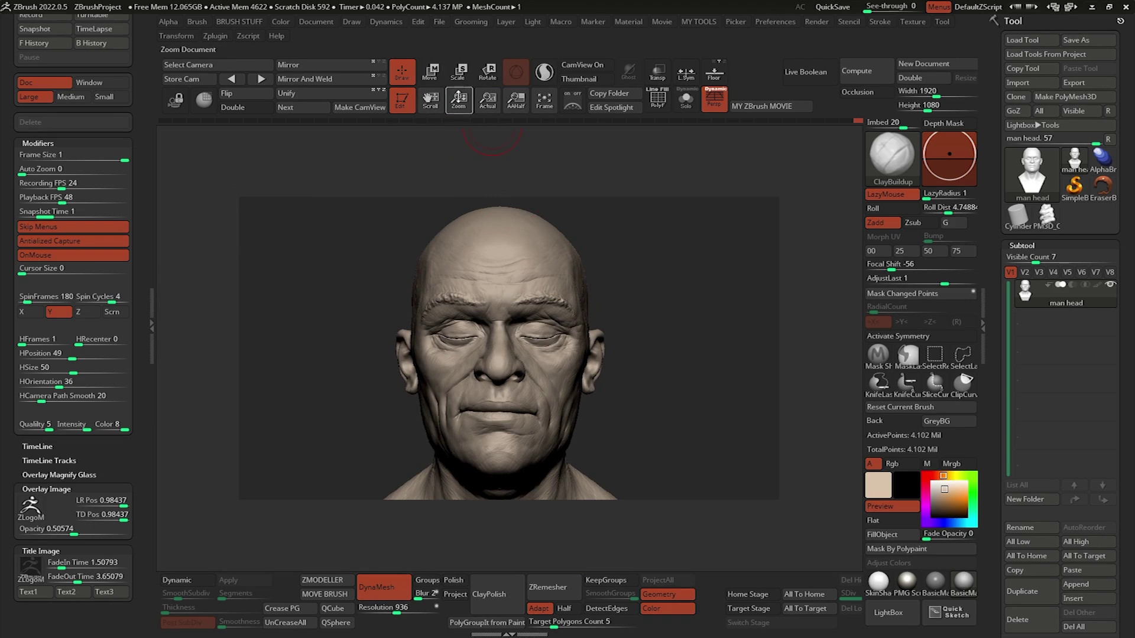
{"action": "left_click_drag", "start_coordinate": [458, 98], "coordinate": [572, 186]}
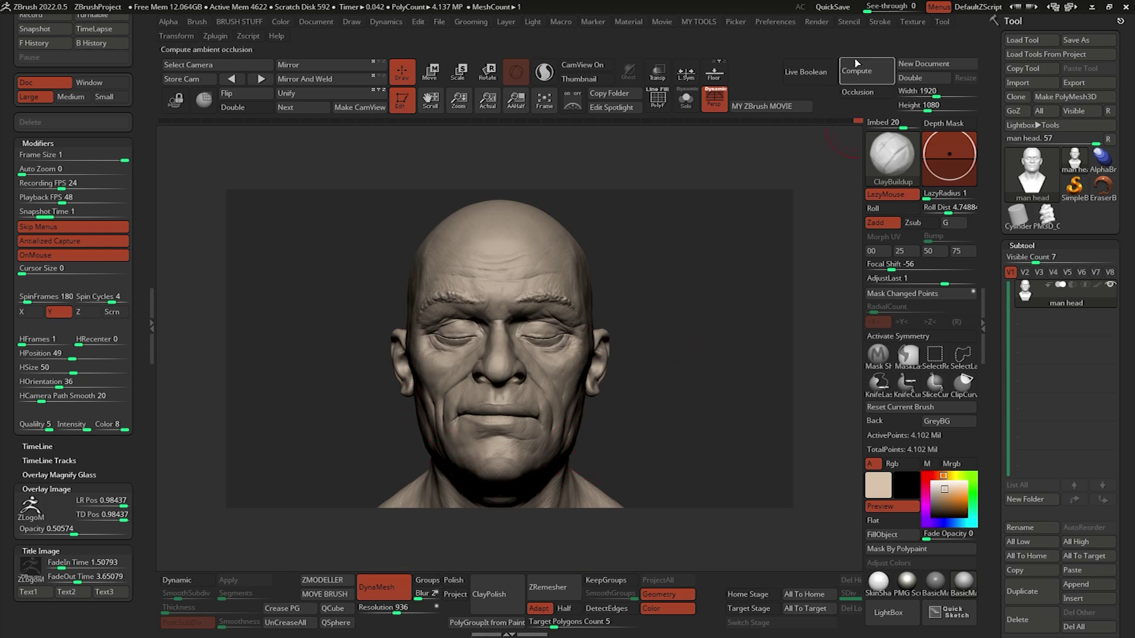
Compare the head's preview shadows with the DeepShadow and Flat Shadow modes switched on and off
{"action": "left_click", "coordinate": [814, 24]}
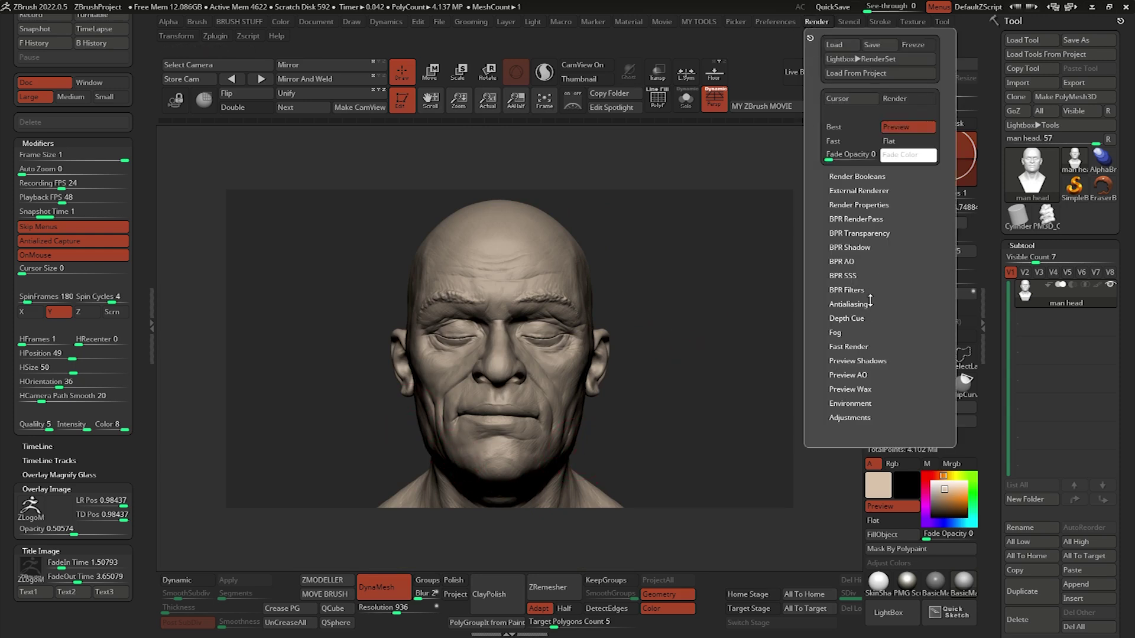
{"action": "left_click", "coordinate": [870, 358]}
{"action": "left_click", "coordinate": [861, 390]}
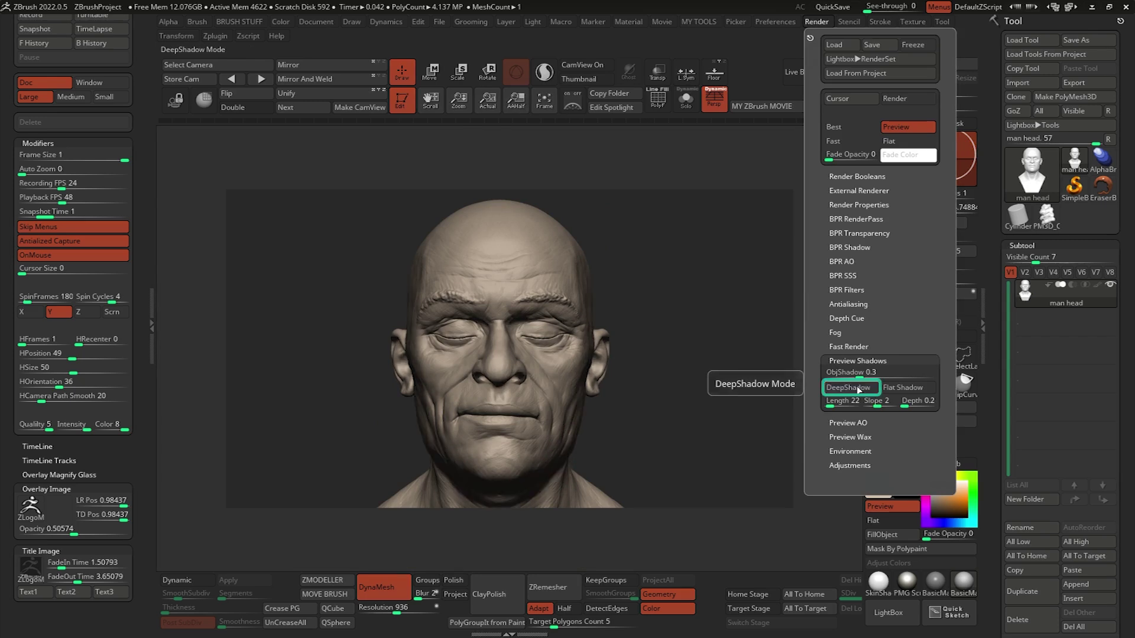
{"action": "left_click", "coordinate": [900, 389]}
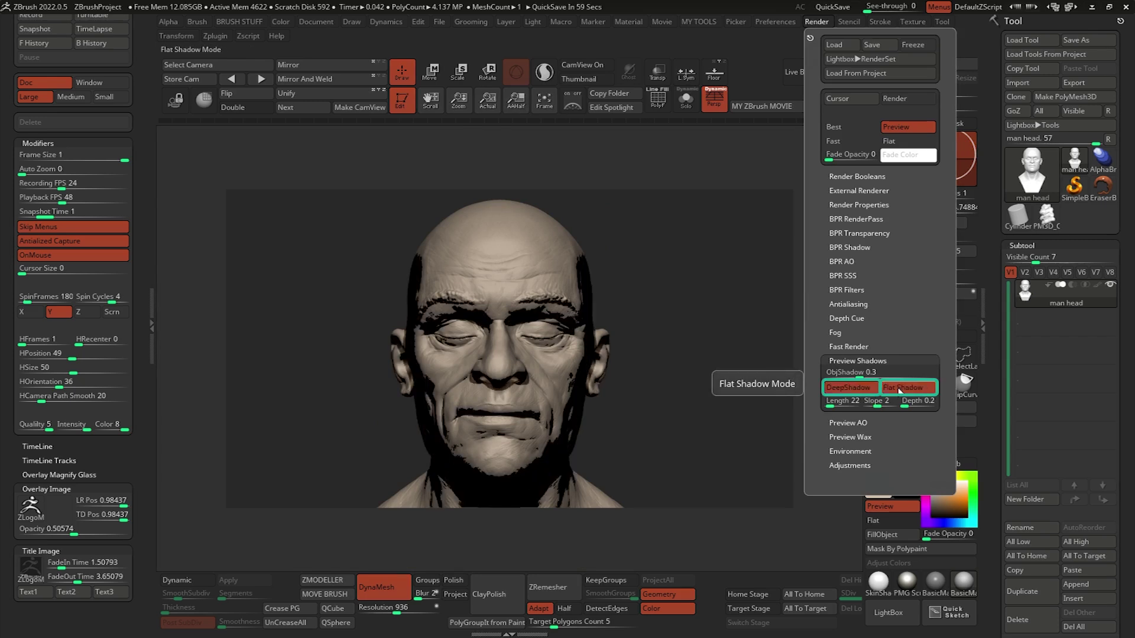
{"action": "left_click", "coordinate": [861, 389]}
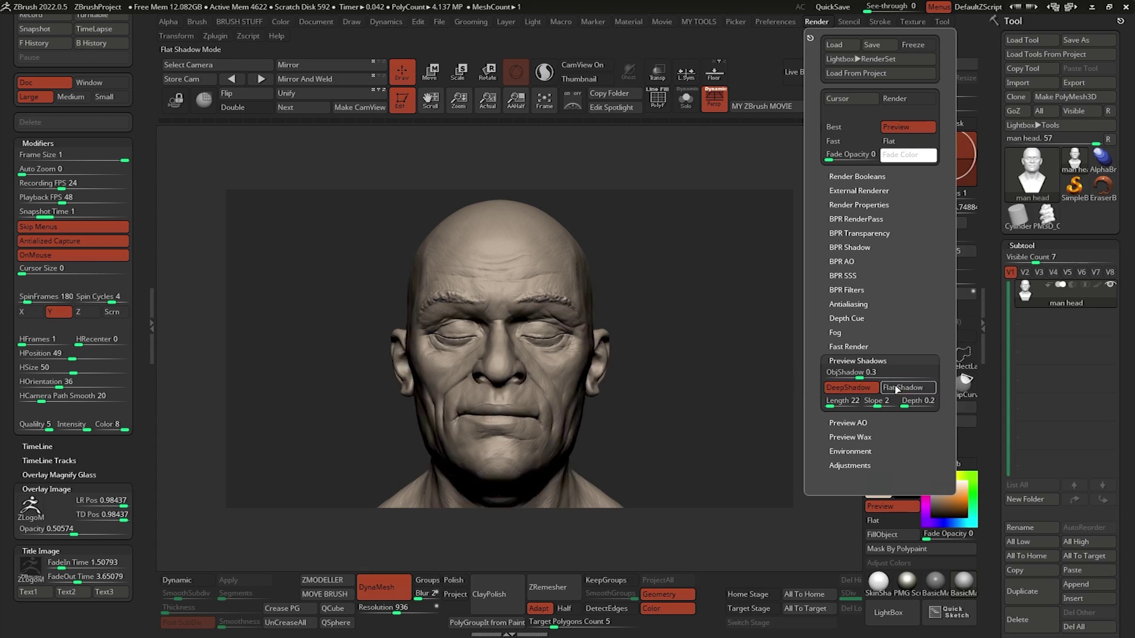
{"action": "left_click", "coordinate": [854, 391]}
{"action": "left_click", "coordinate": [854, 391]}
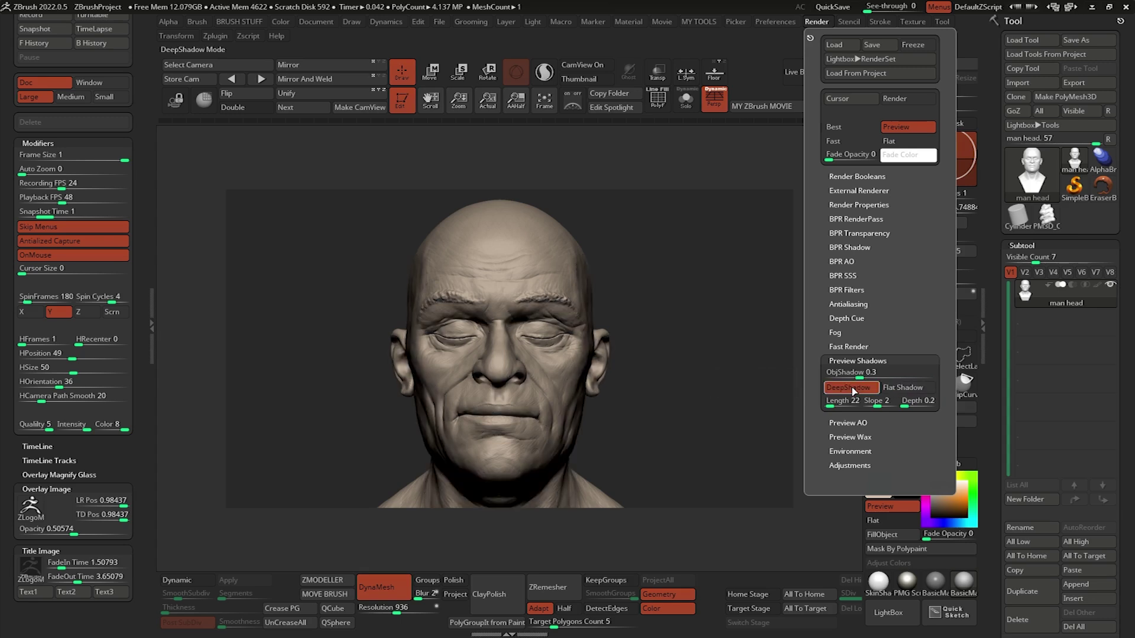
{"action": "left_click", "coordinate": [853, 391]}
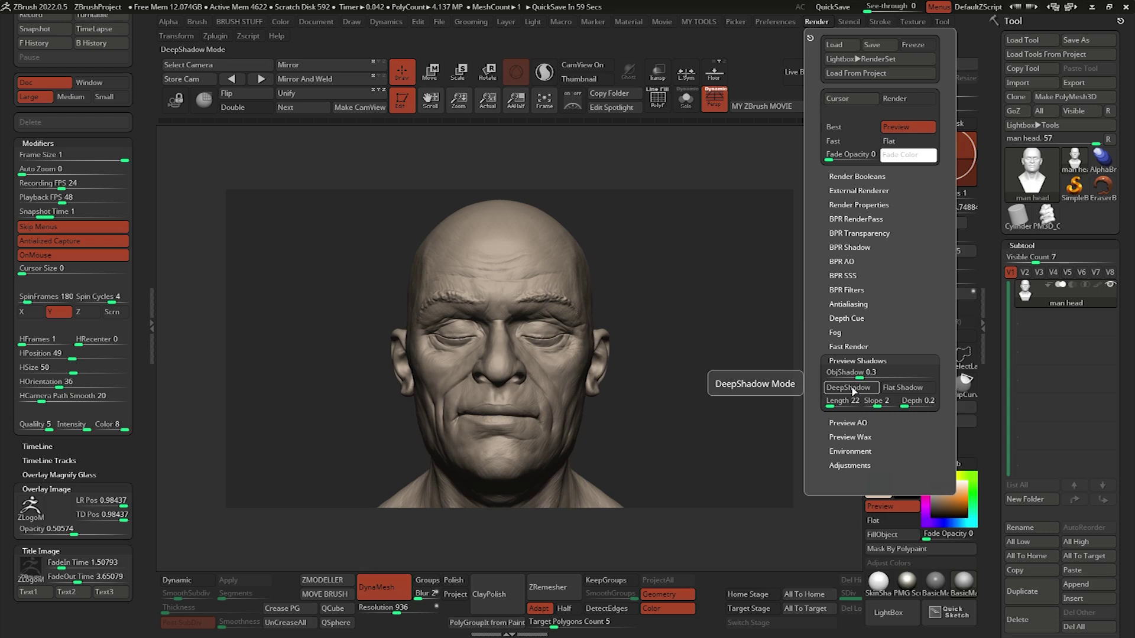
{"action": "left_click", "coordinate": [854, 392]}
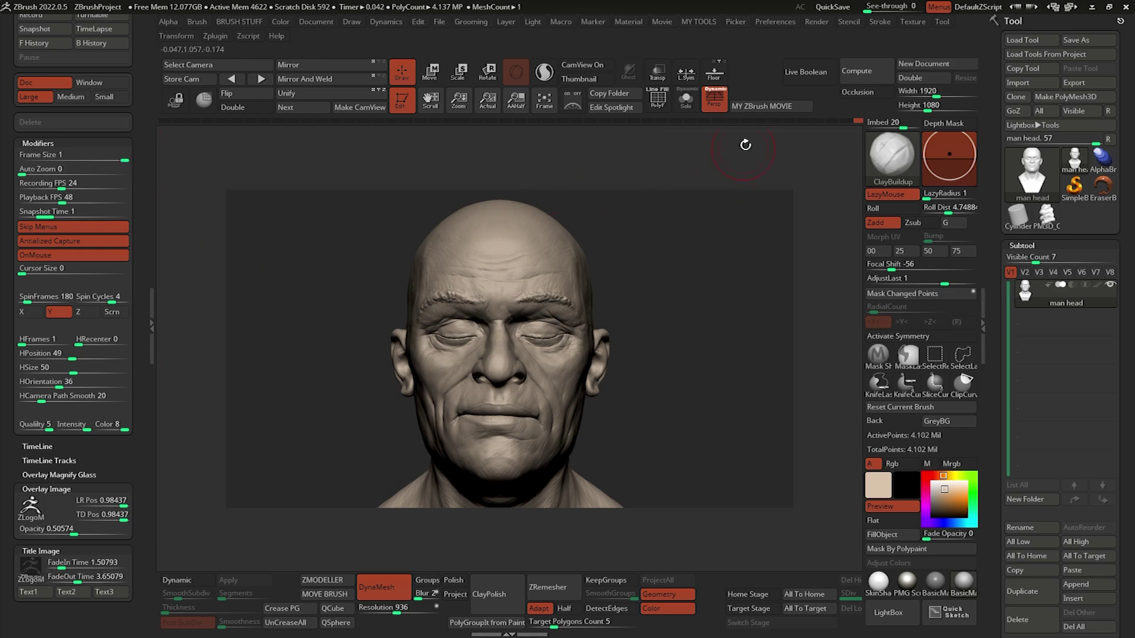
Run the MY ZBrush MOVIE macro to apply its stored movie settings, and set HSize to 0
{"action": "left_click", "coordinate": [757, 110]}
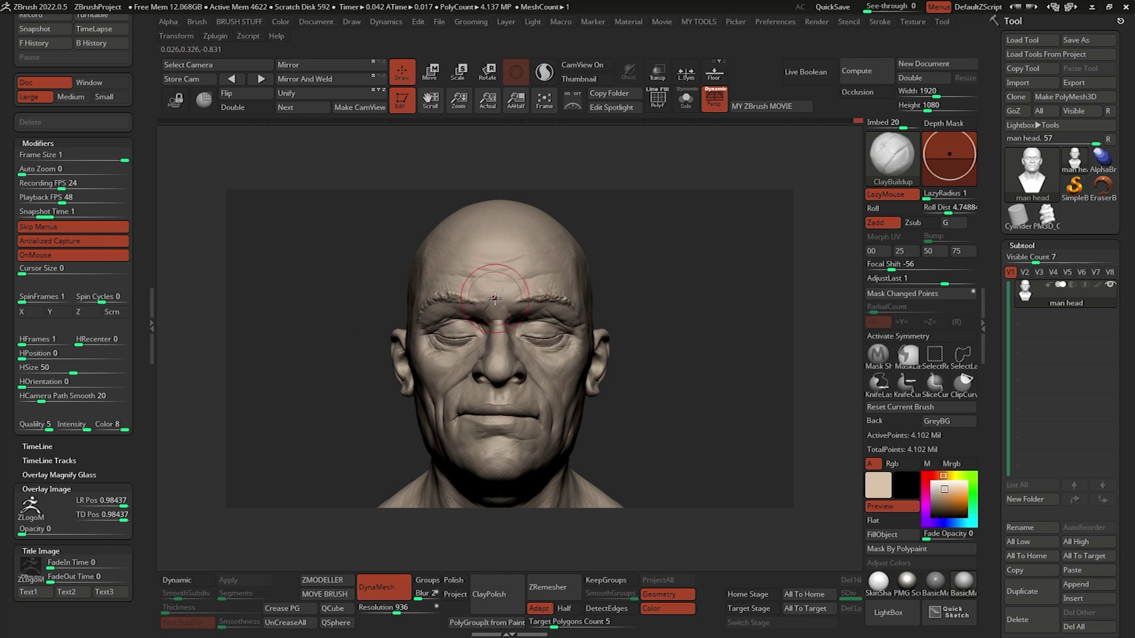
{"action": "left_click_drag", "start_coordinate": [73, 372], "coordinate": [19, 374]}
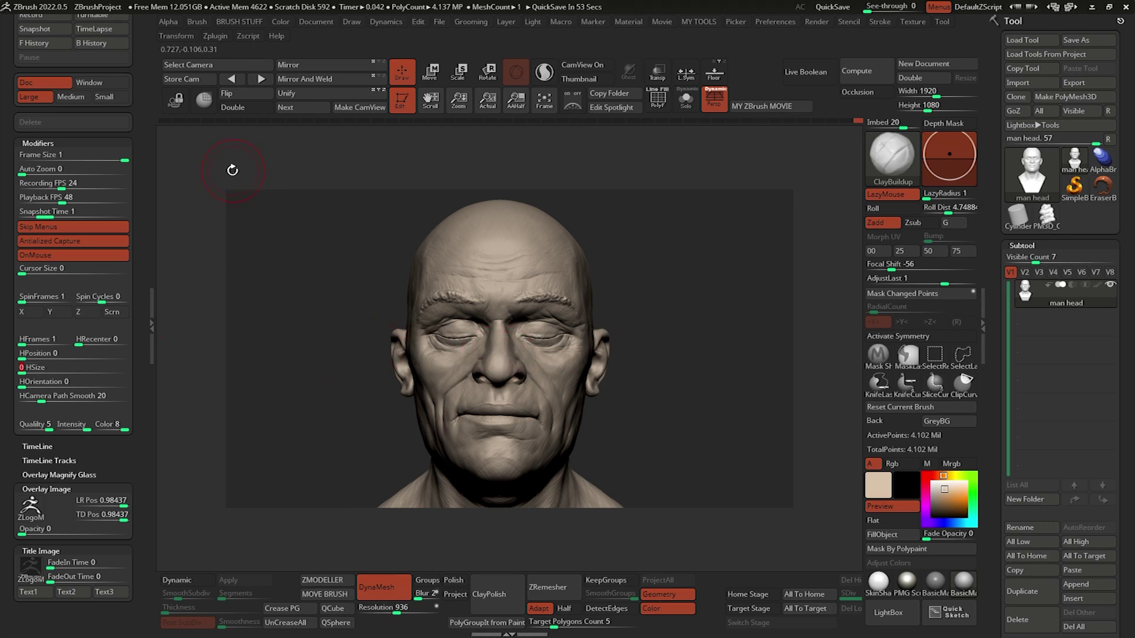
Record the forward undo history from the starting sphere and export the movie at highest quality as man head sketch.mpg
{"action": "mouse_move", "coordinate": [161, 122]}
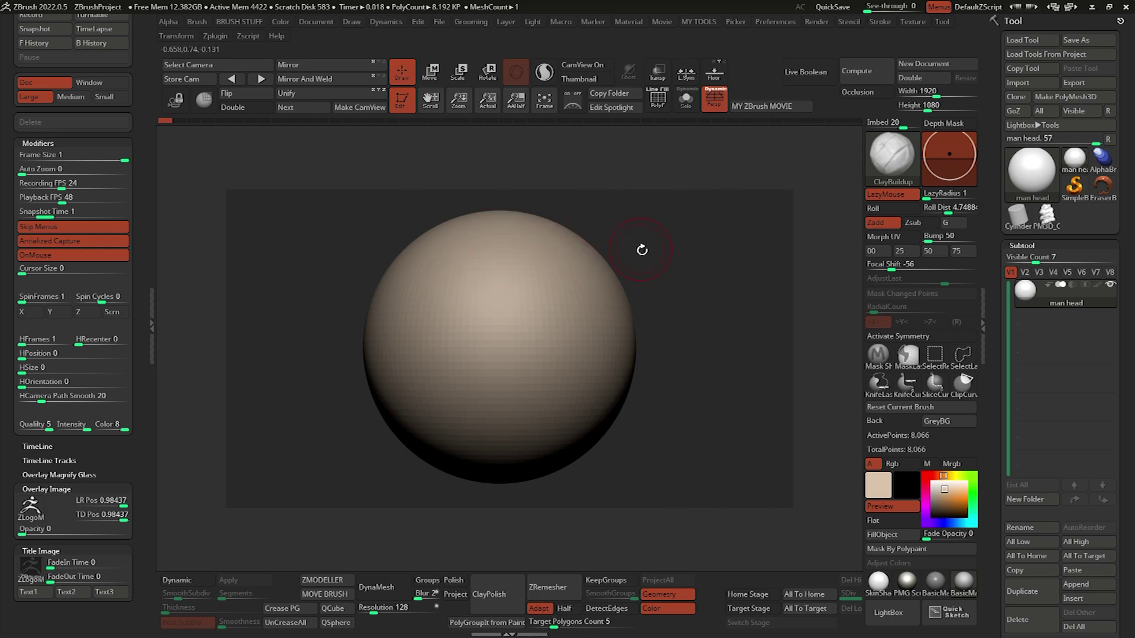
{"action": "scroll", "coordinate": [112, 136], "scroll_direction": "up", "scroll_amount": 4}
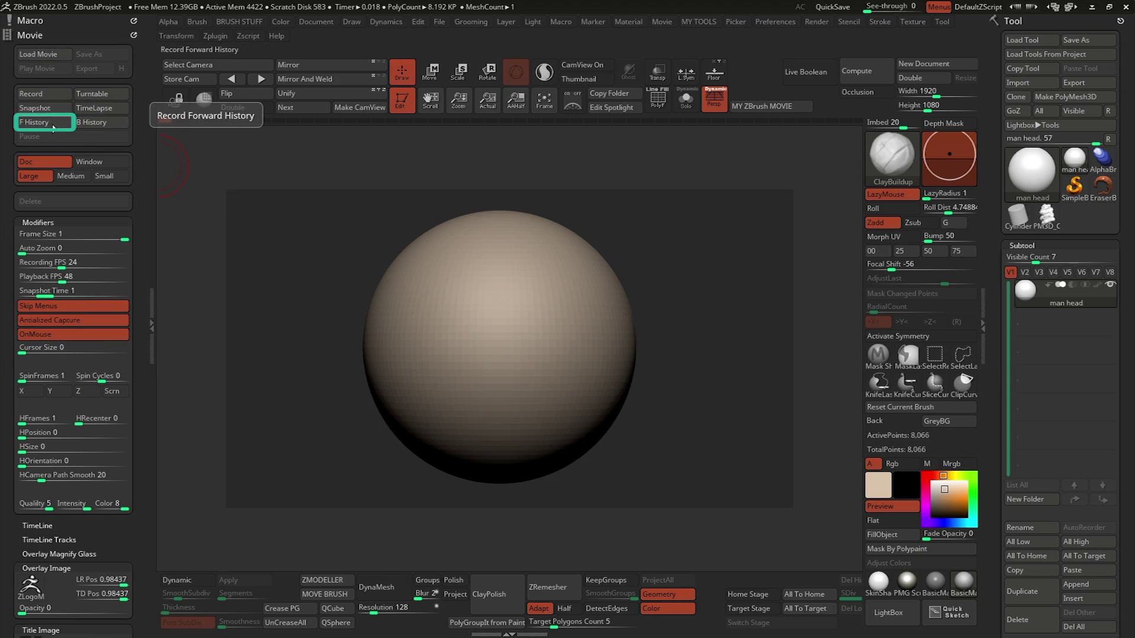
{"action": "left_click", "coordinate": [53, 126]}
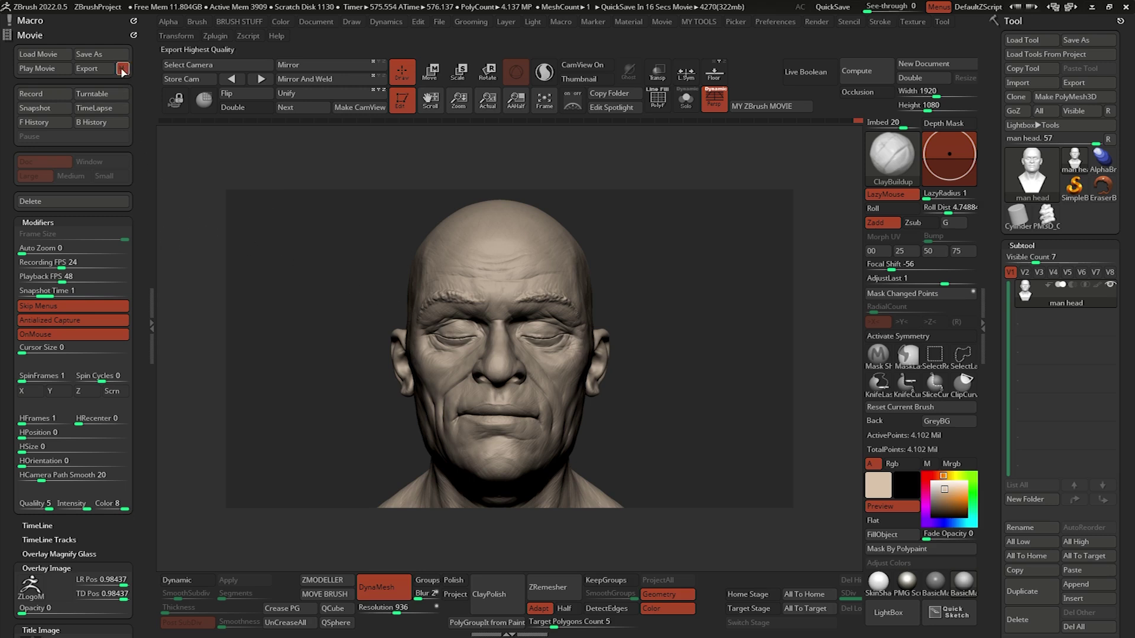
{"action": "left_click", "coordinate": [88, 69]}
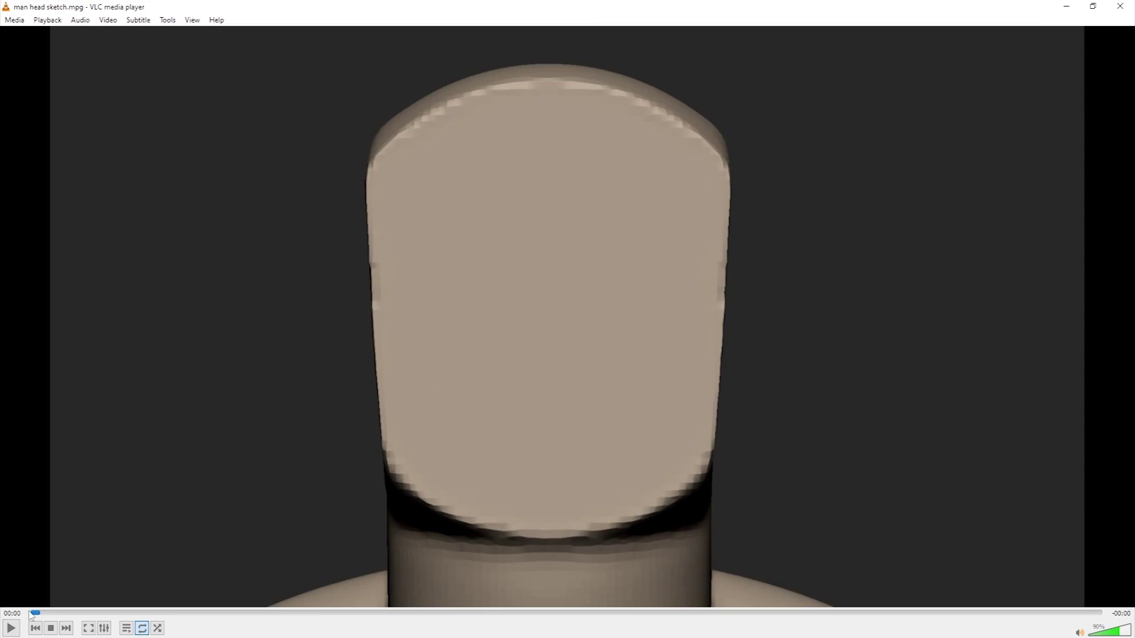
Play man head sketch.mpg full screen in VLC media player, skim through to its end and stop playback
{"action": "left_click", "coordinate": [9, 628]}
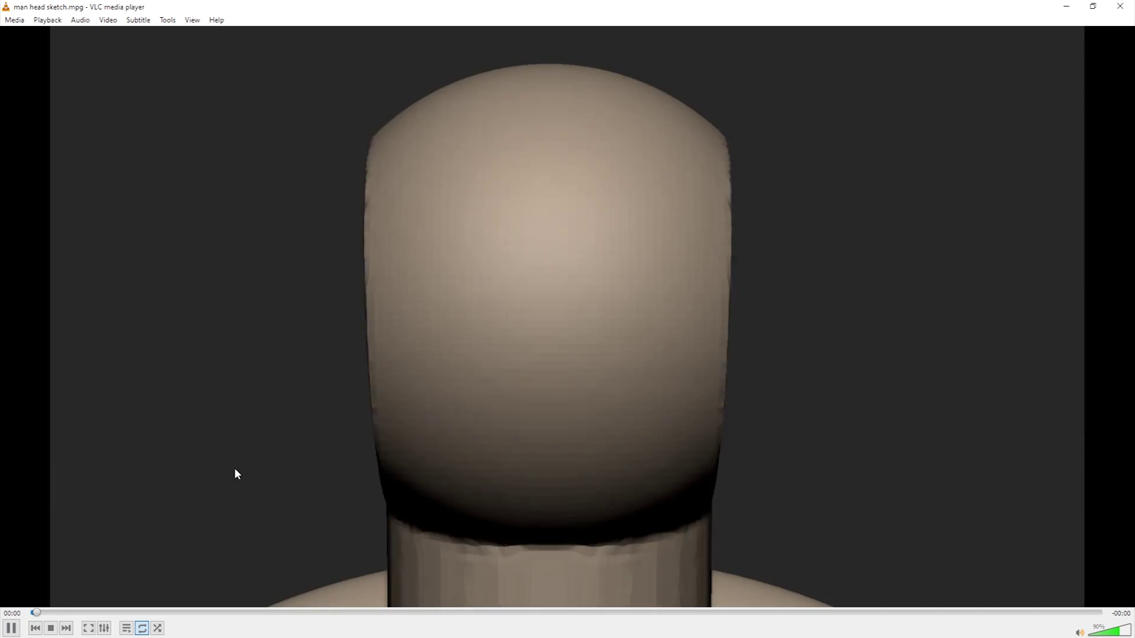
{"action": "double_click", "coordinate": [236, 462]}
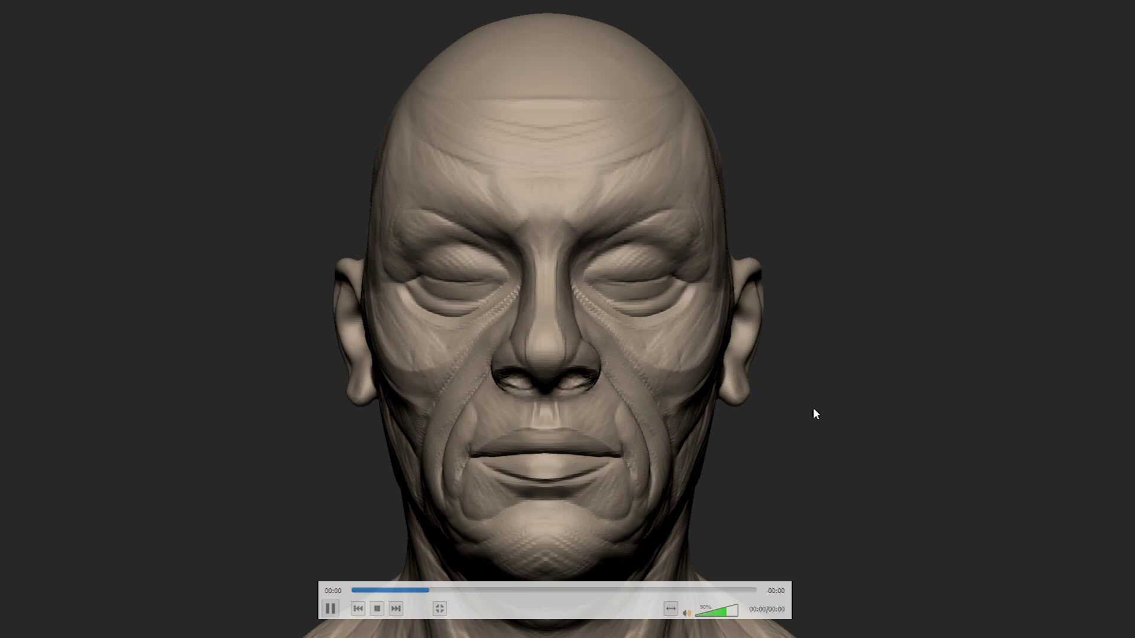
{"action": "left_click", "coordinate": [470, 590]}
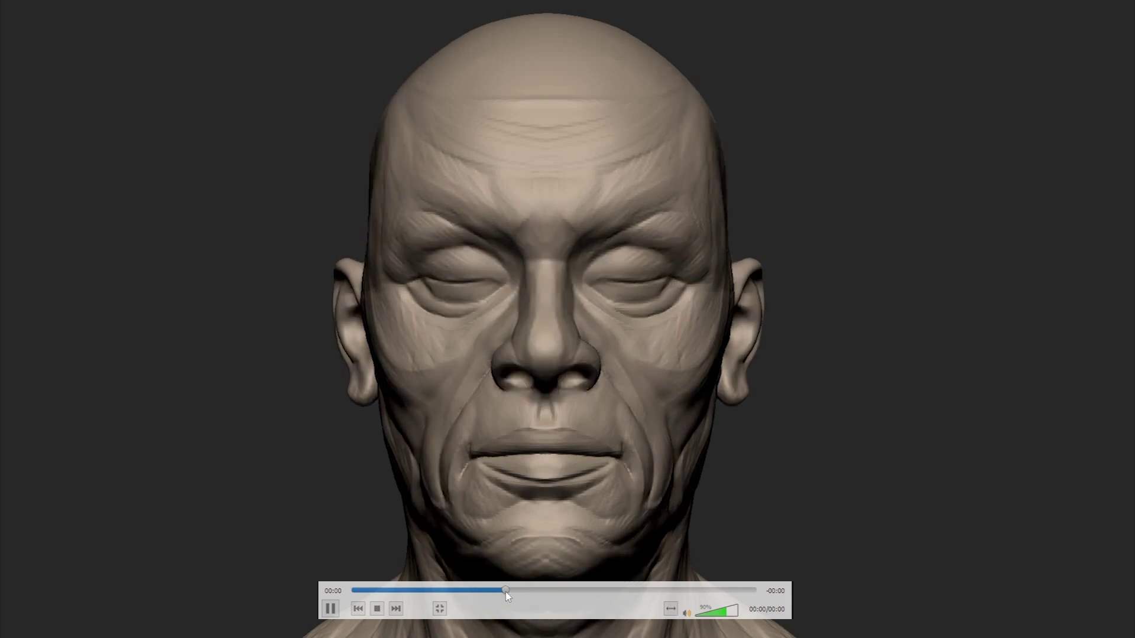
{"action": "left_click", "coordinate": [574, 591]}
{"action": "left_click_drag", "start_coordinate": [630, 590], "coordinate": [744, 591]}
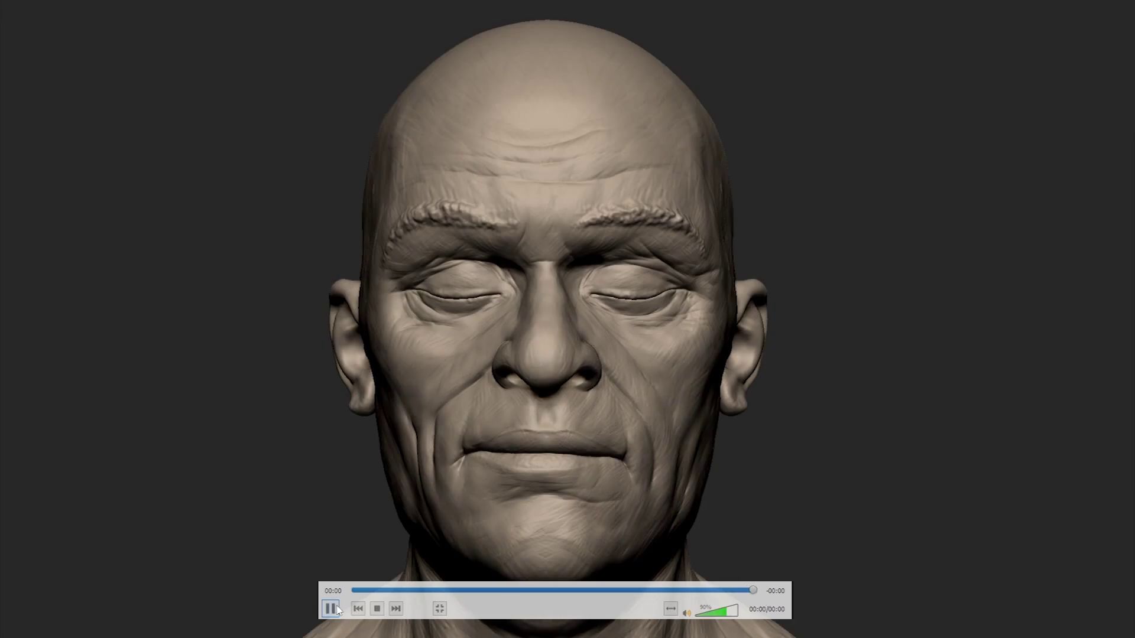
{"action": "left_click", "coordinate": [376, 608]}
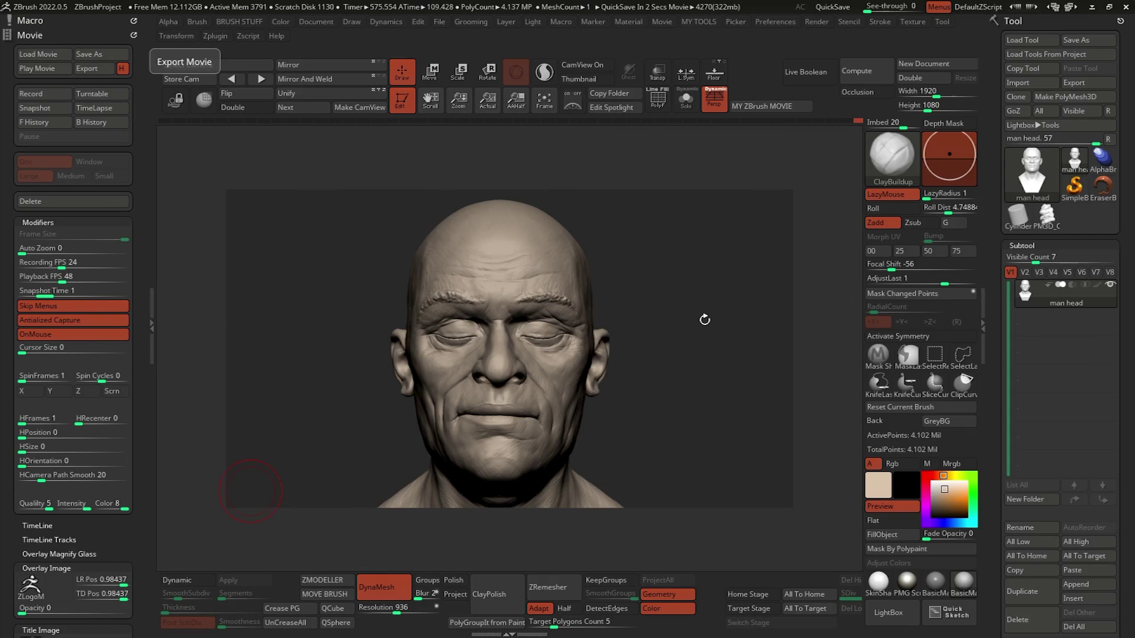